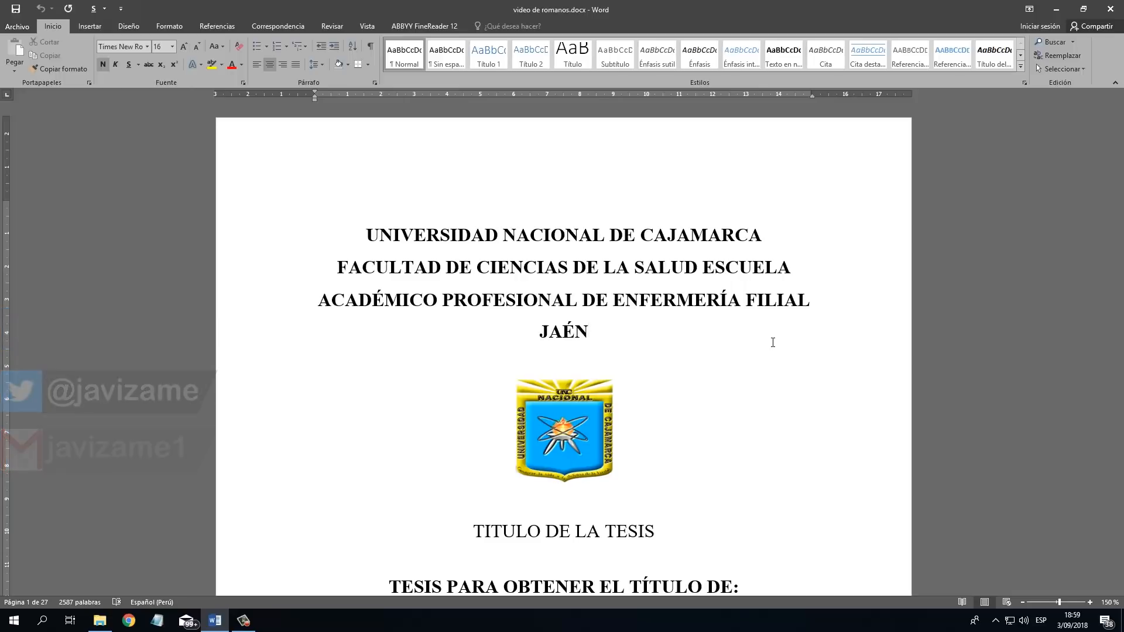
# Look through the thesis from the cover pages past the abstract and introduction to chapter I and its objectives.
pyautogui.scroll(-20, 989, 225)
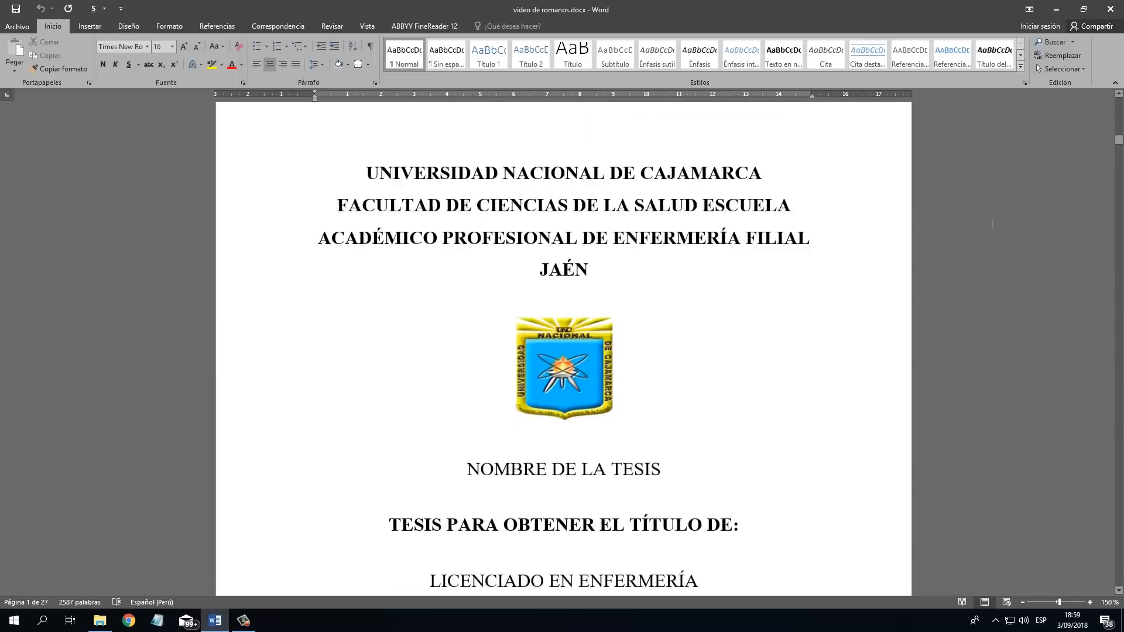
pyautogui.scroll(10, 984, 205)
pyautogui.click(925, 246)
pyautogui.scroll(8, 763, 281)
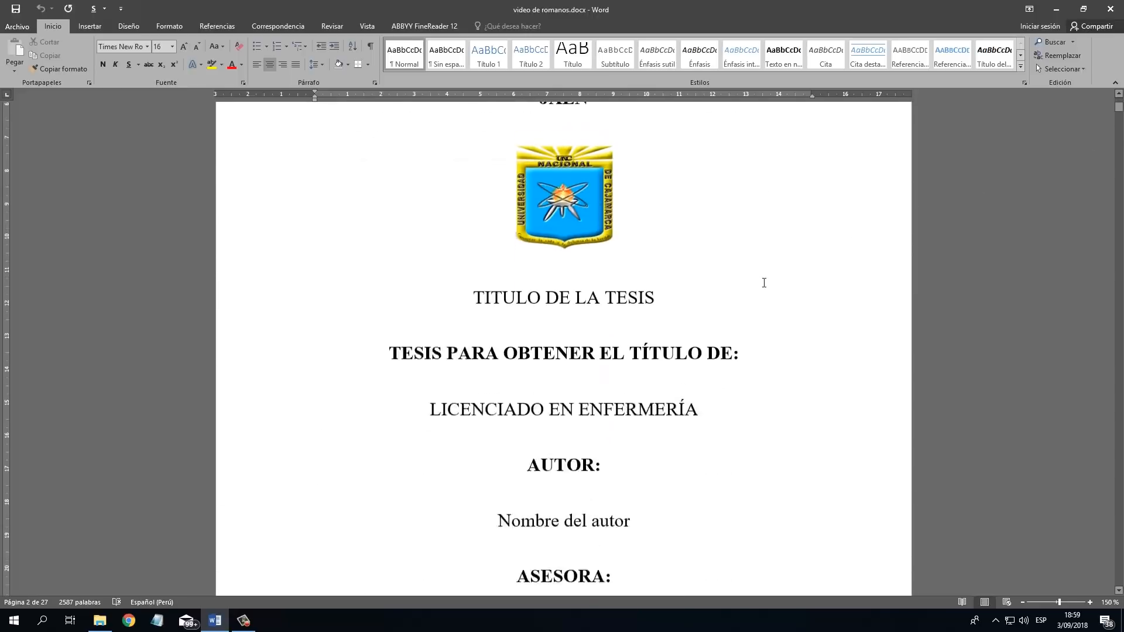
pyautogui.scroll(-8, 761, 284)
pyautogui.scroll(-10, 696, 374)
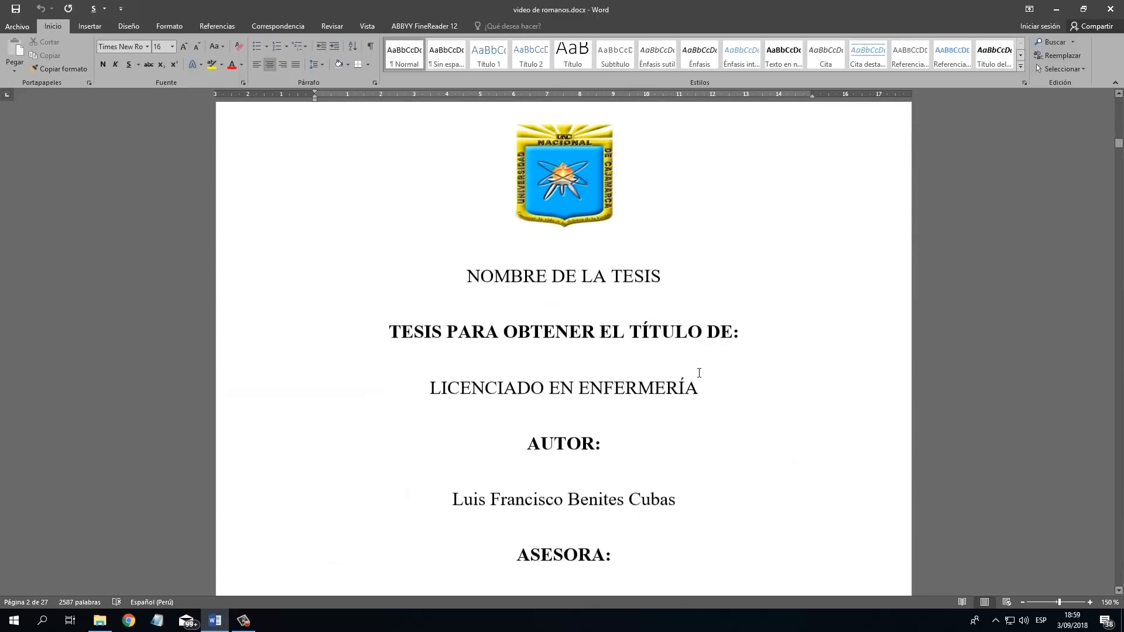
pyautogui.scroll(-15, 688, 381)
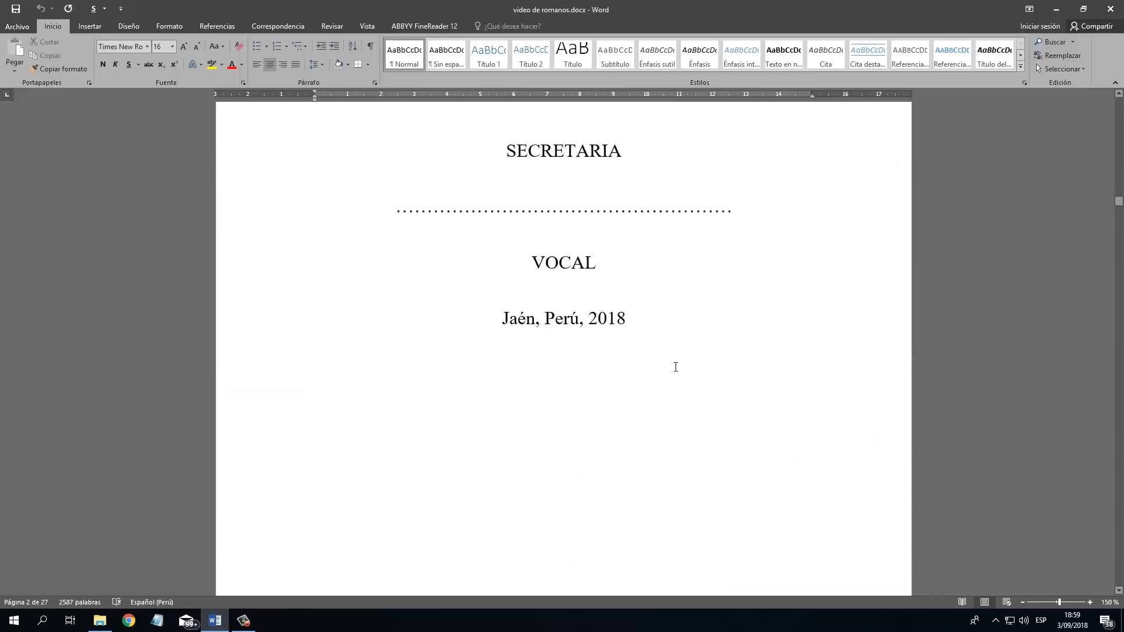
pyautogui.scroll(-15, 683, 397)
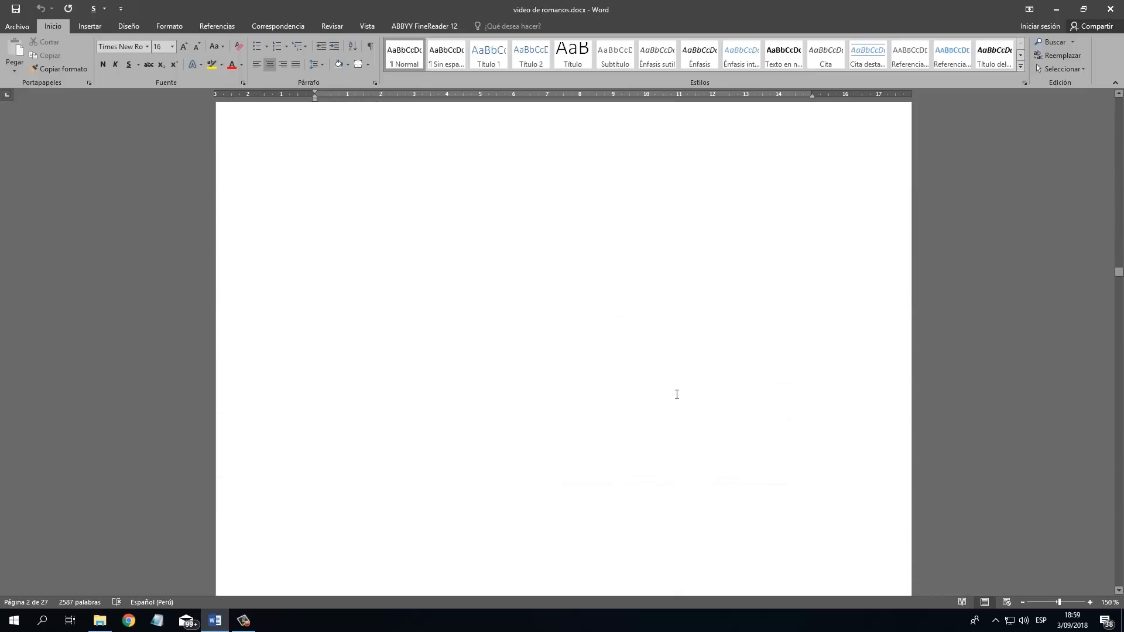
pyautogui.scroll(-15, 676, 399)
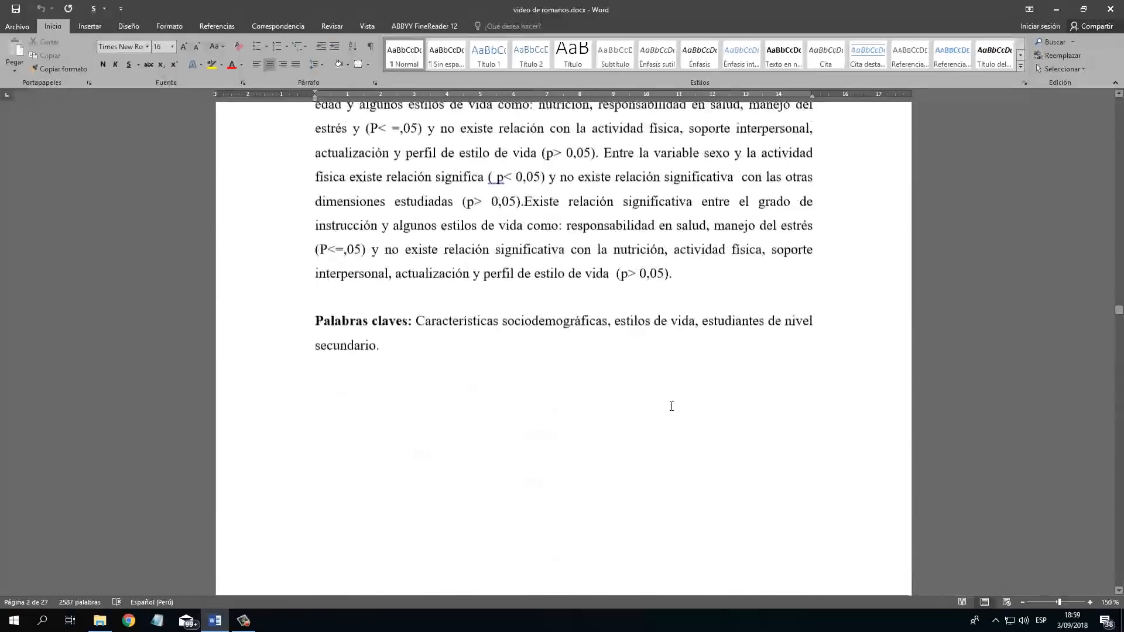
pyautogui.scroll(-15, 676, 398)
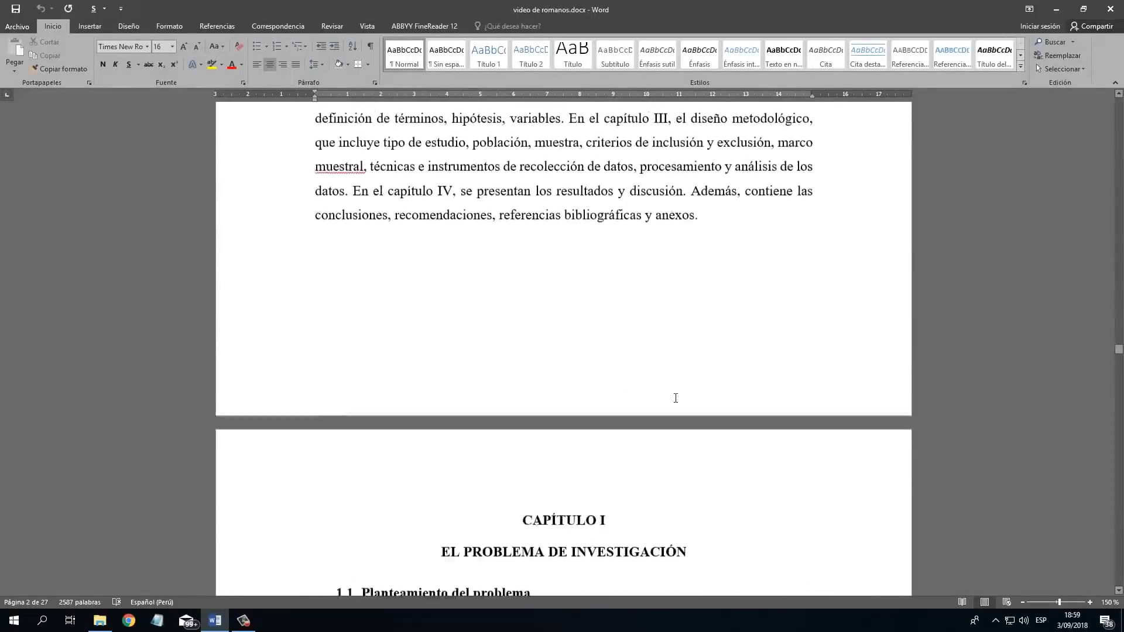
pyautogui.scroll(-15, 682, 400)
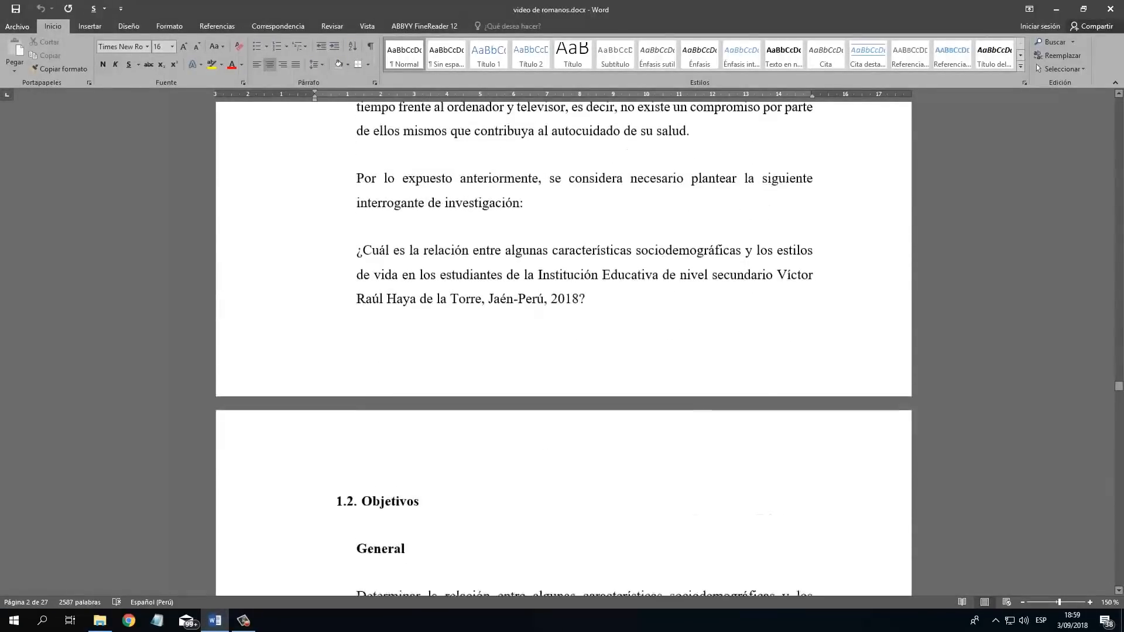
pyautogui.scroll(-10, 777, 259)
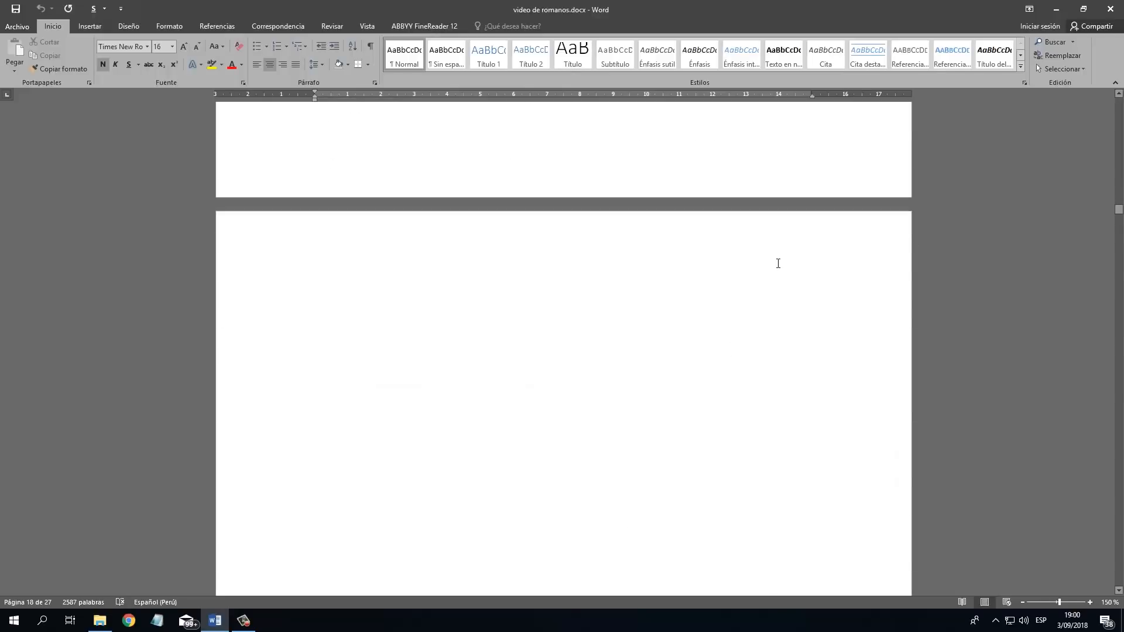
# Review the preliminary pages again, including the copyright, jury signature and dedication pages.
pyautogui.scroll(8, 776, 263)
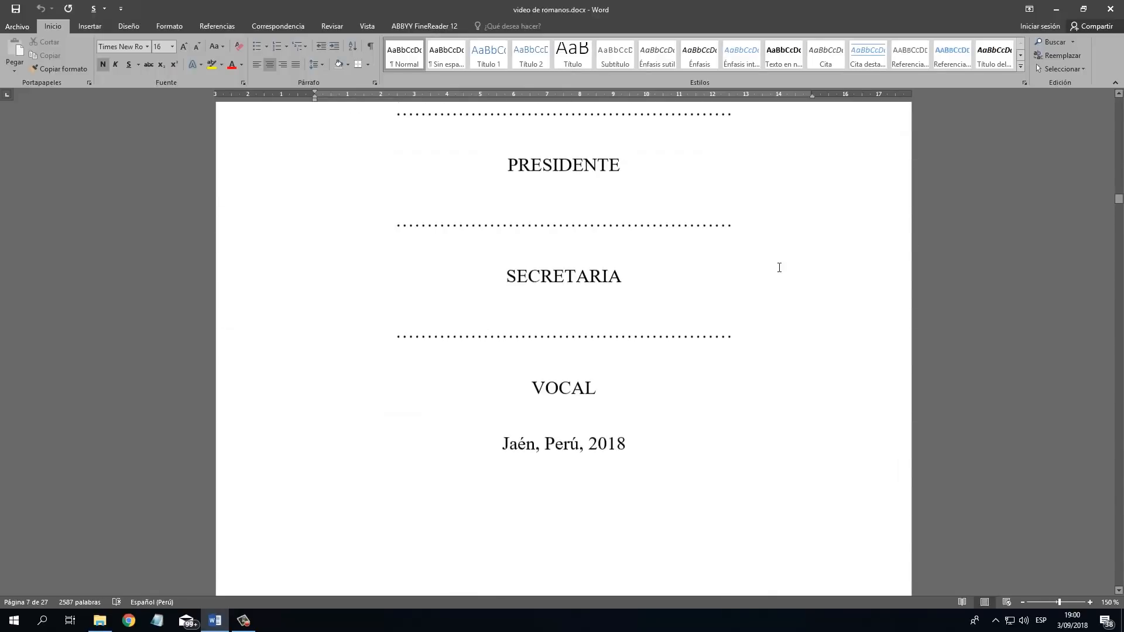
pyautogui.click(712, 326)
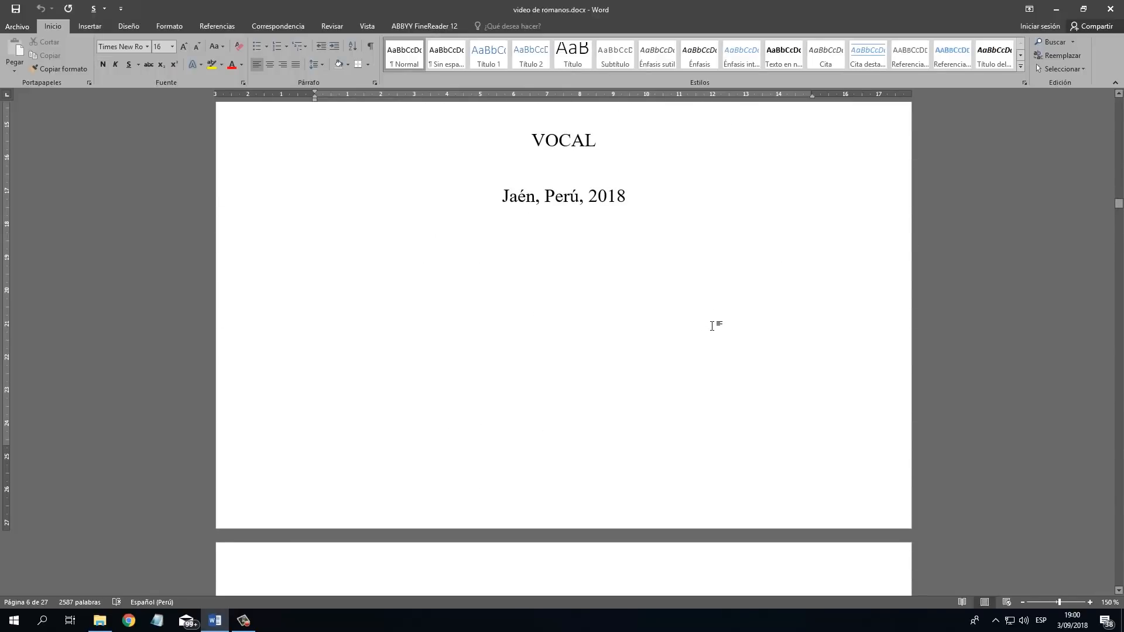
pyautogui.scroll(10, 712, 326)
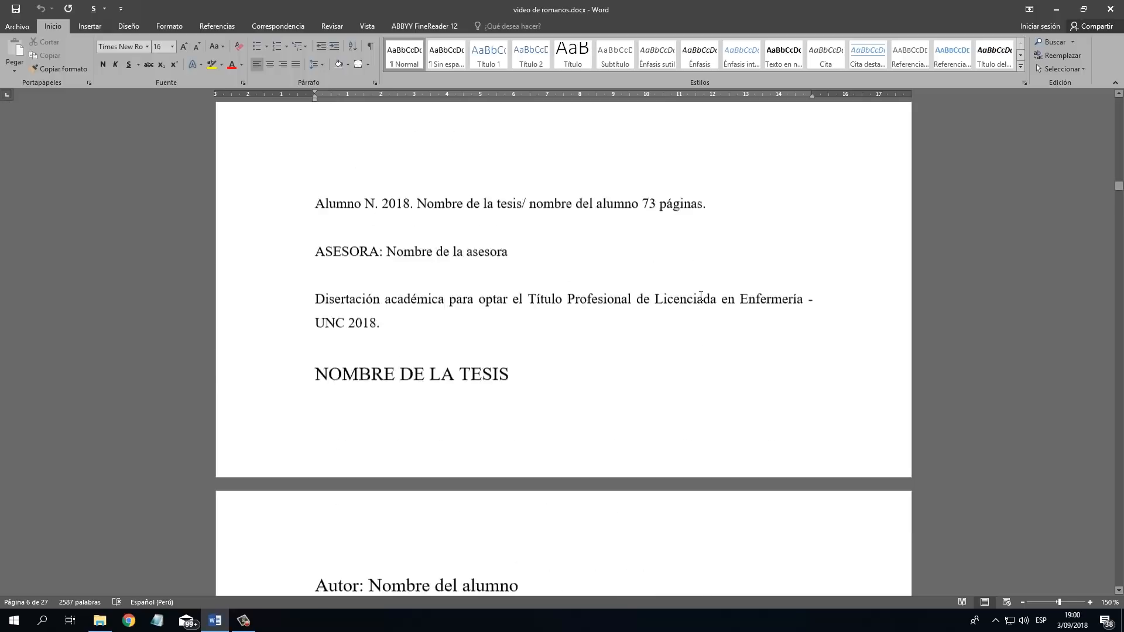
pyautogui.scroll(-10, 792, 257)
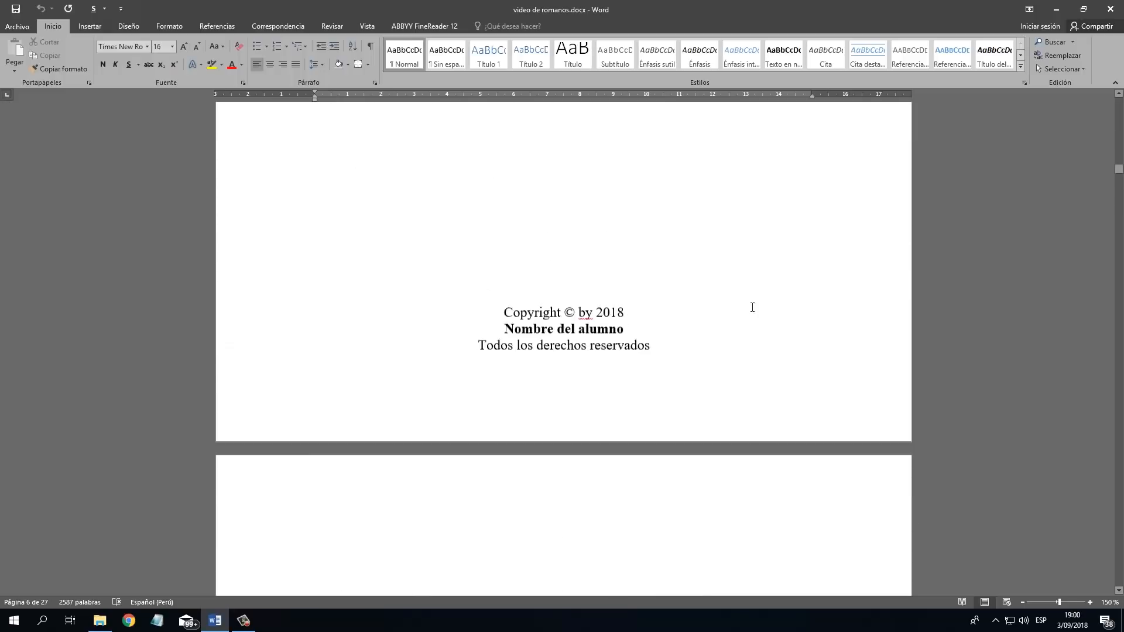
pyautogui.scroll(-10, 751, 304)
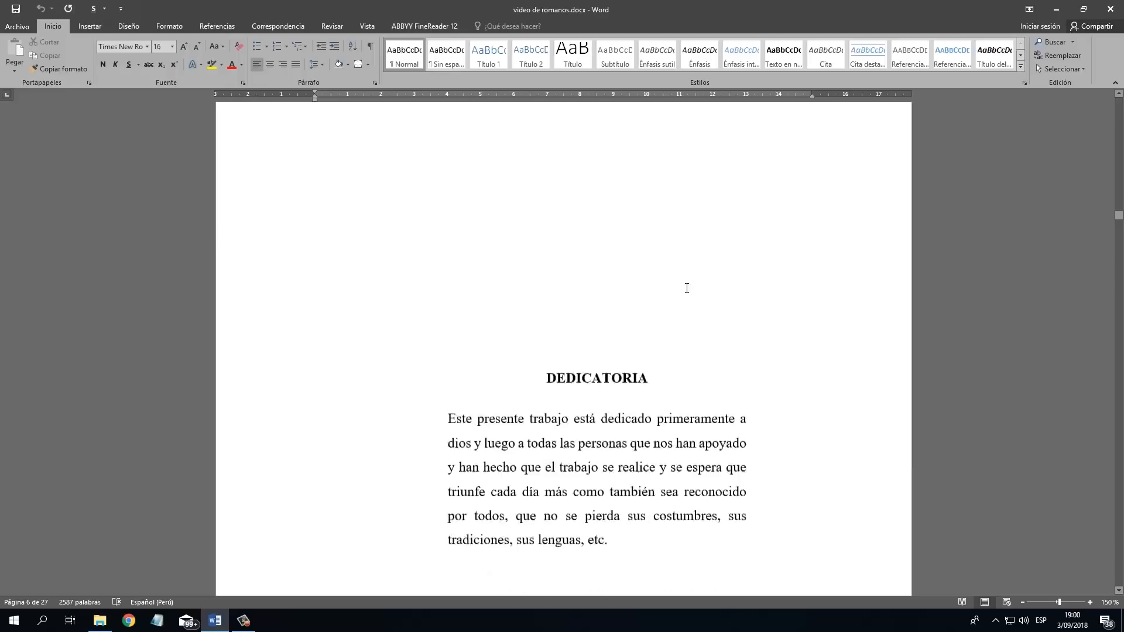
pyautogui.scroll(-10, 684, 304)
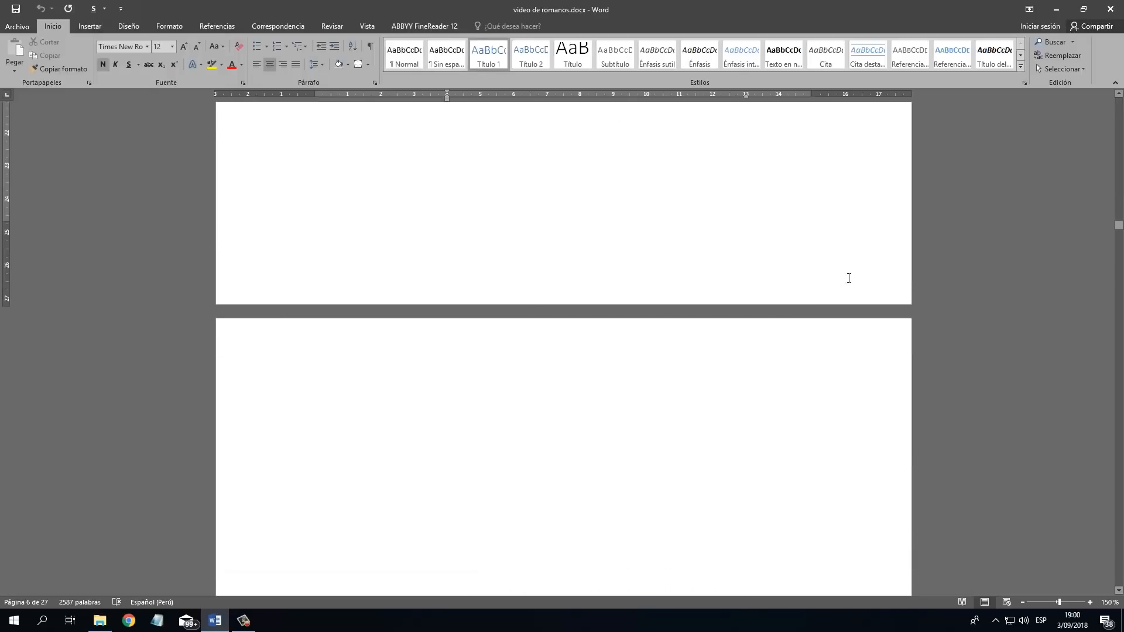
# Examine the introduction, chapters I and II and the annexes, and return to the cover page.
pyautogui.scroll(-15, 760, 296)
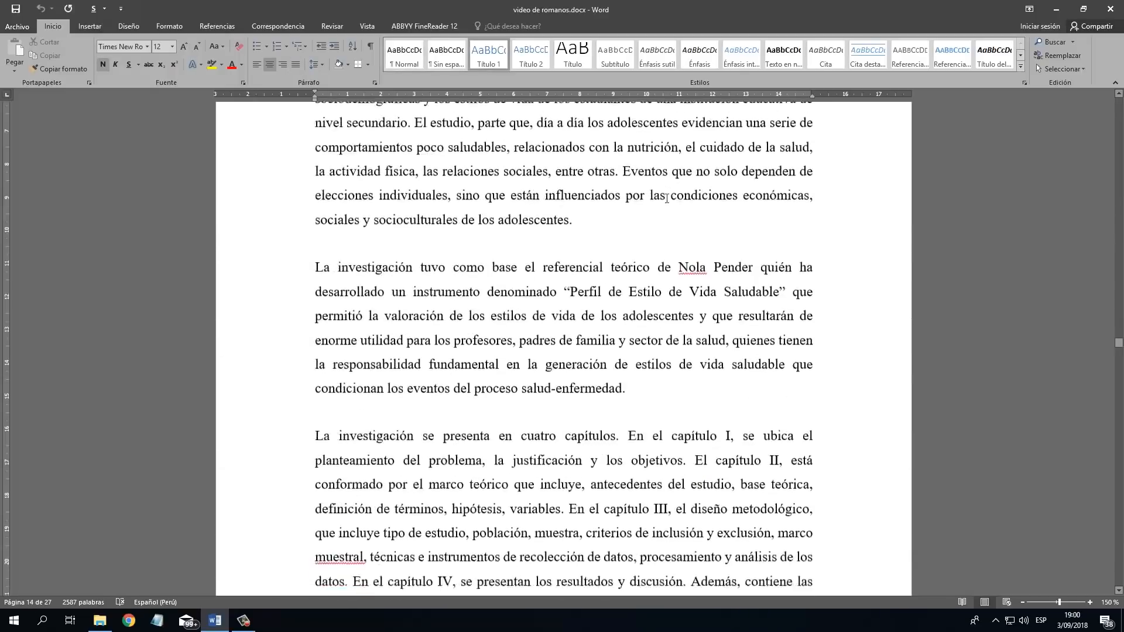
pyautogui.scroll(-12, 661, 224)
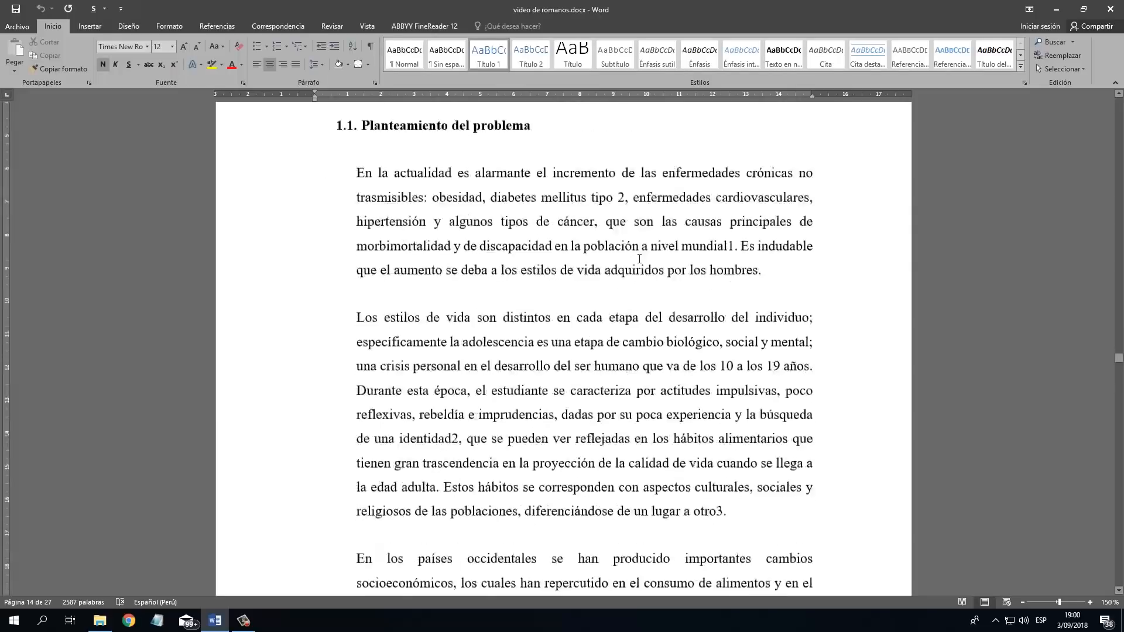
pyautogui.scroll(-15, 642, 253)
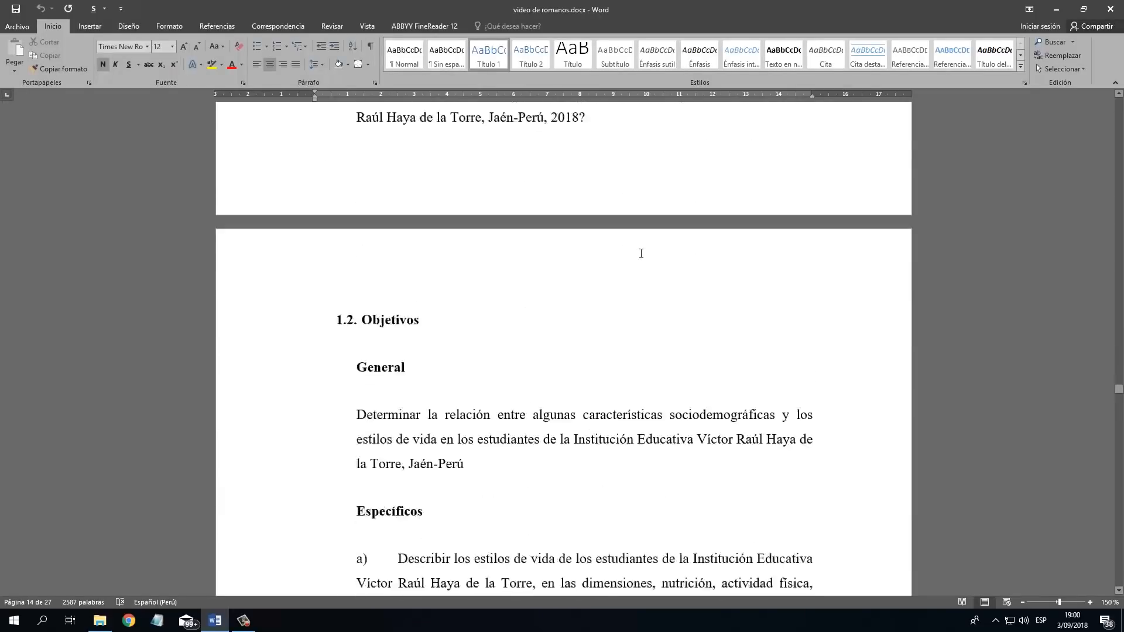
pyautogui.scroll(-15, 641, 254)
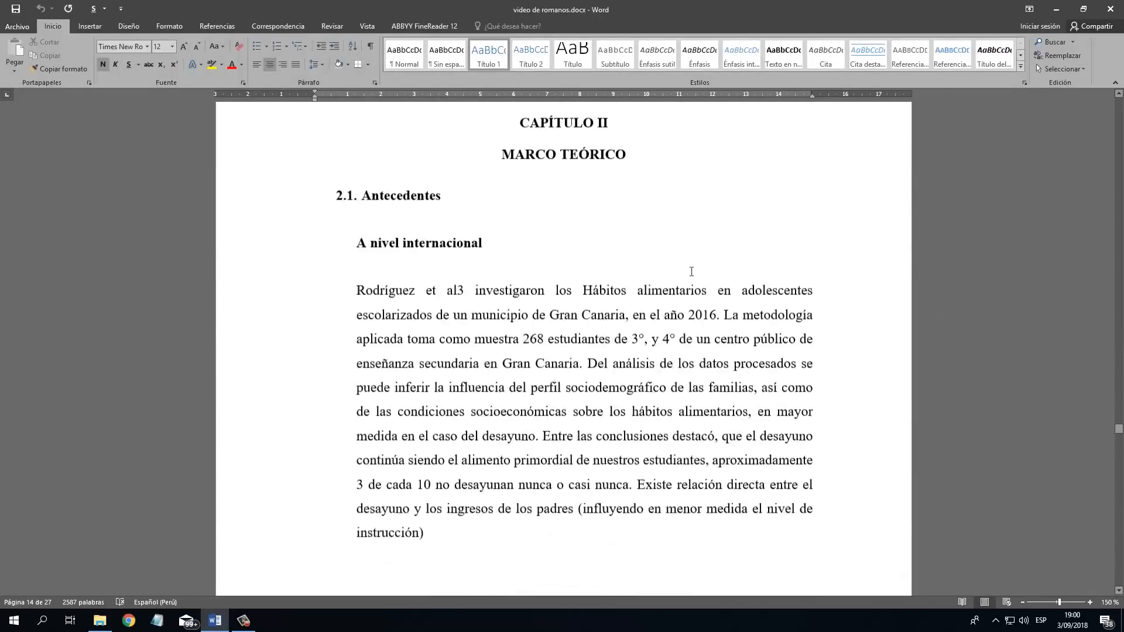
pyautogui.moveTo(1121, 443); pyautogui.dragTo(1120, 508)
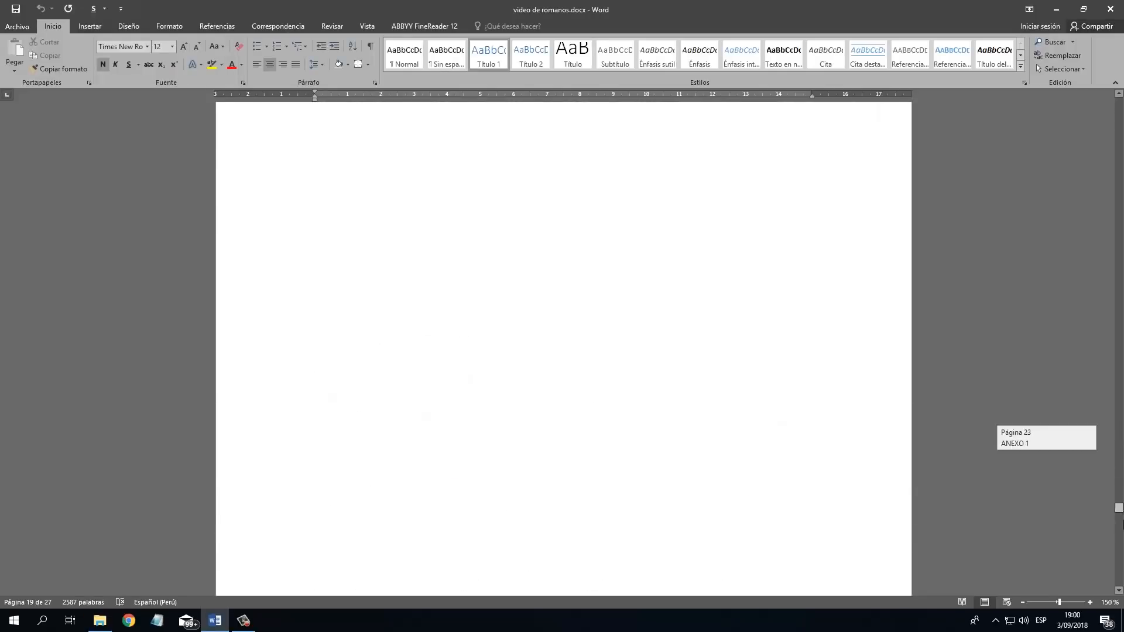
pyautogui.scroll(10, 626, 328)
pyautogui.click(567, 217)
pyautogui.scroll(-5, 623, 276)
pyautogui.scroll(-2, 621, 277)
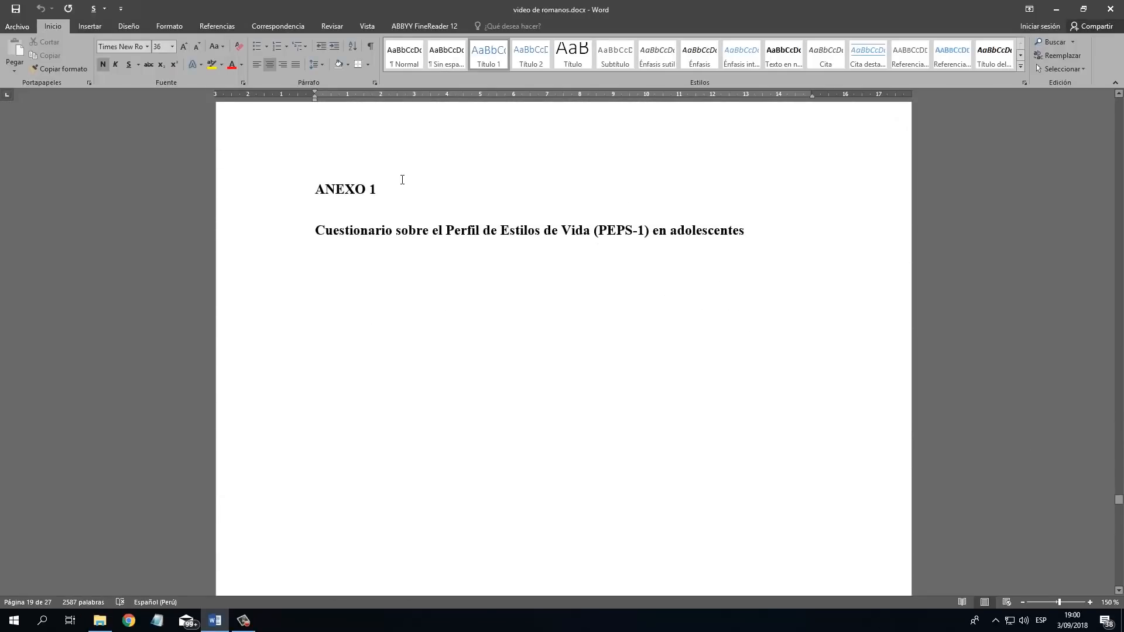
pyautogui.click(402, 180)
pyautogui.scroll(-11, 446, 213)
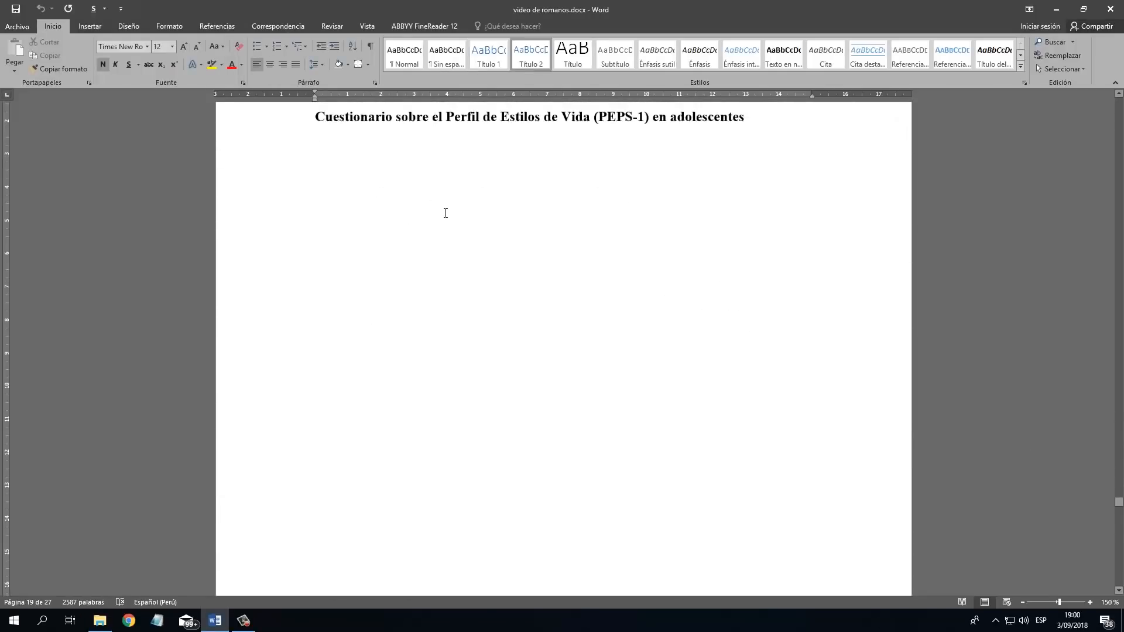
pyautogui.click(845, 236)
pyautogui.scroll(-12, 823, 272)
pyautogui.scroll(-12, 807, 281)
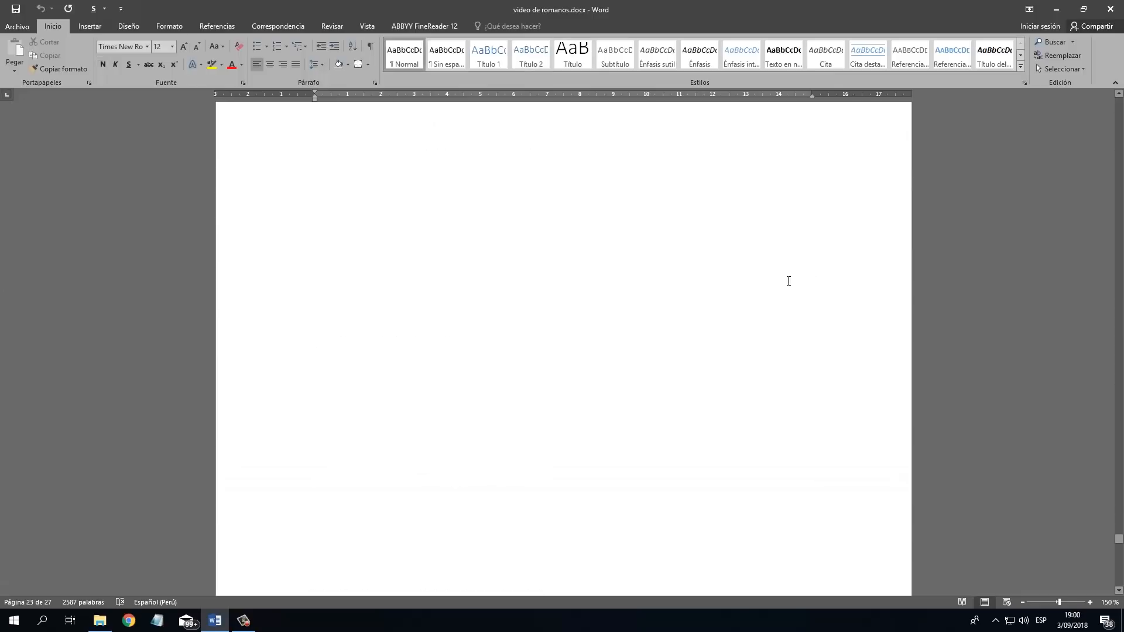
pyautogui.moveTo(1119, 551); pyautogui.dragTo(1102, 68)
pyautogui.click(792, 221)
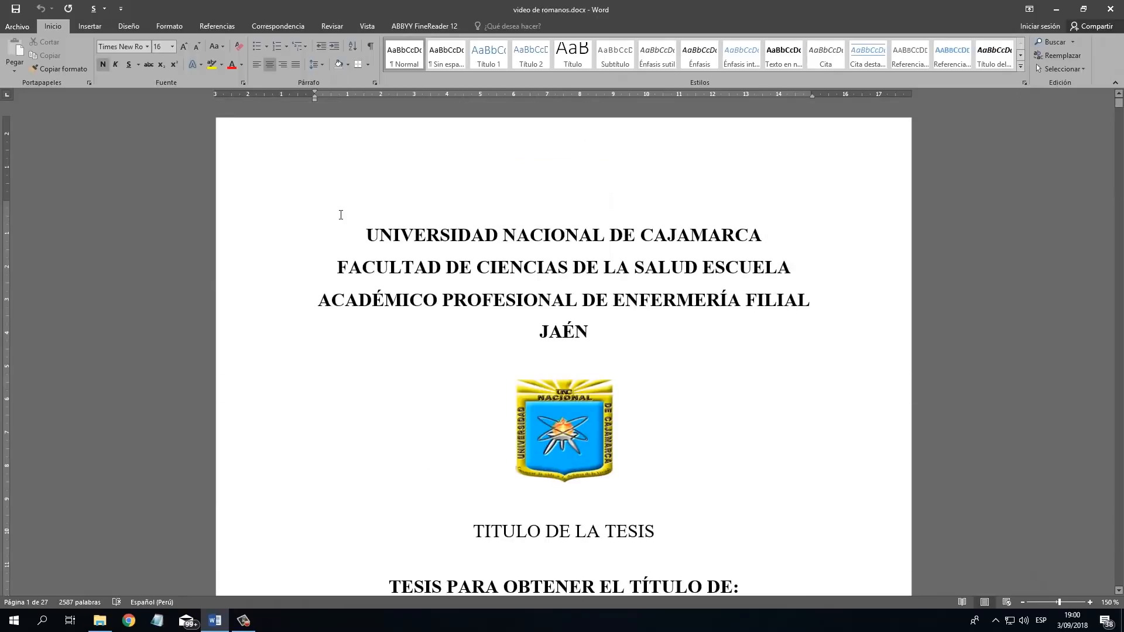
# Show the paragraph marks and other hidden formatting symbols throughout the document.
pyautogui.scroll(-10, 426, 271)
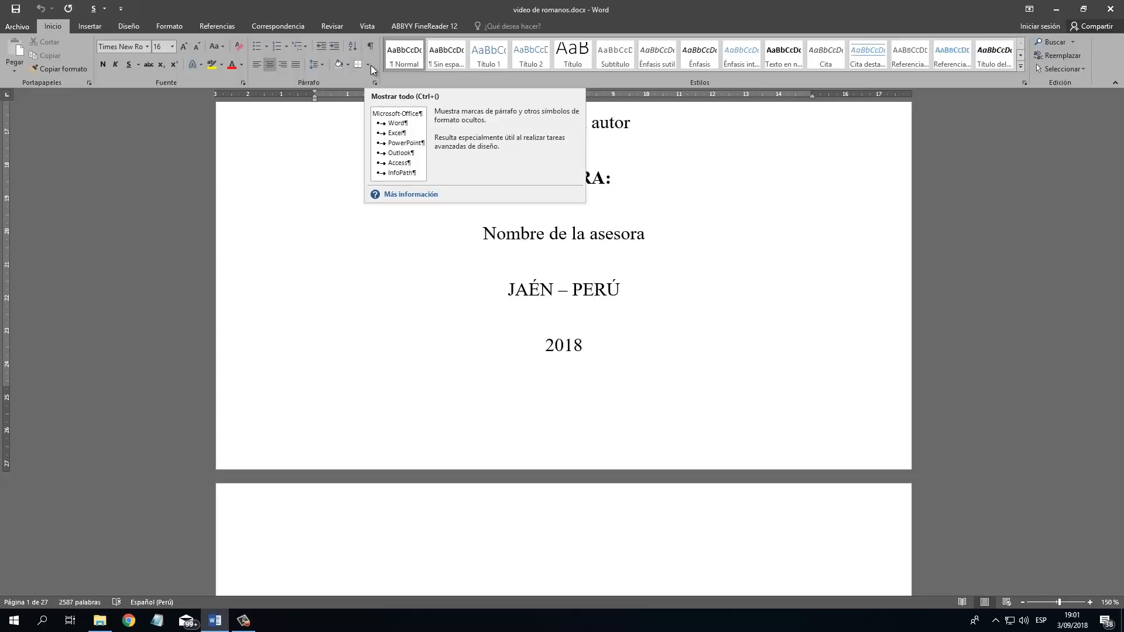
pyautogui.click(371, 44)
pyautogui.scroll(10, 647, 230)
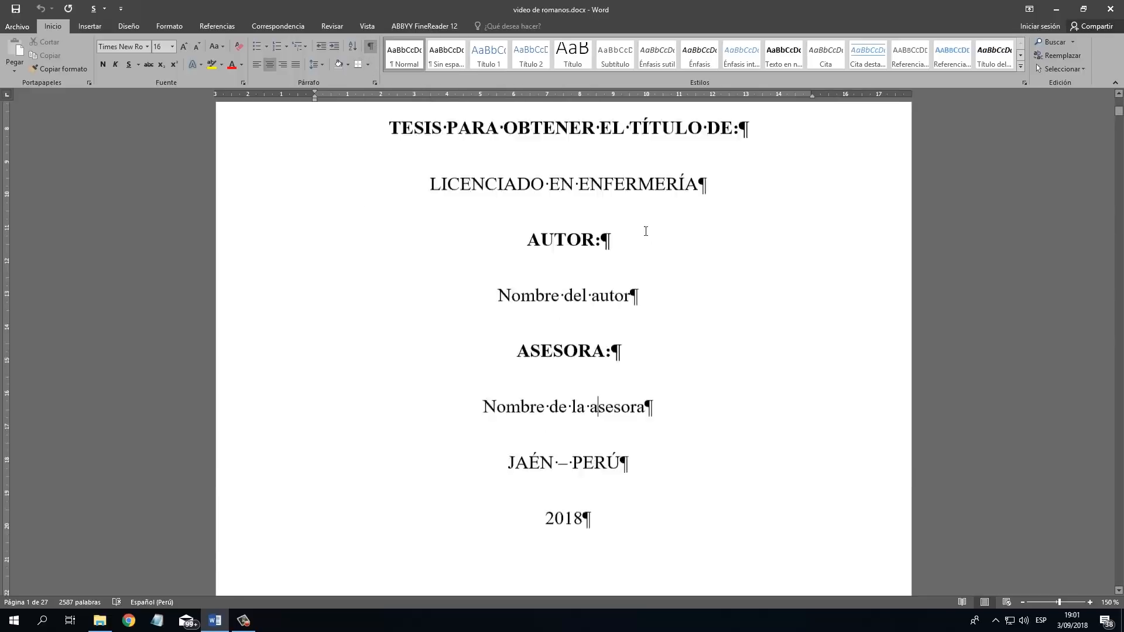
pyautogui.scroll(-8, 638, 244)
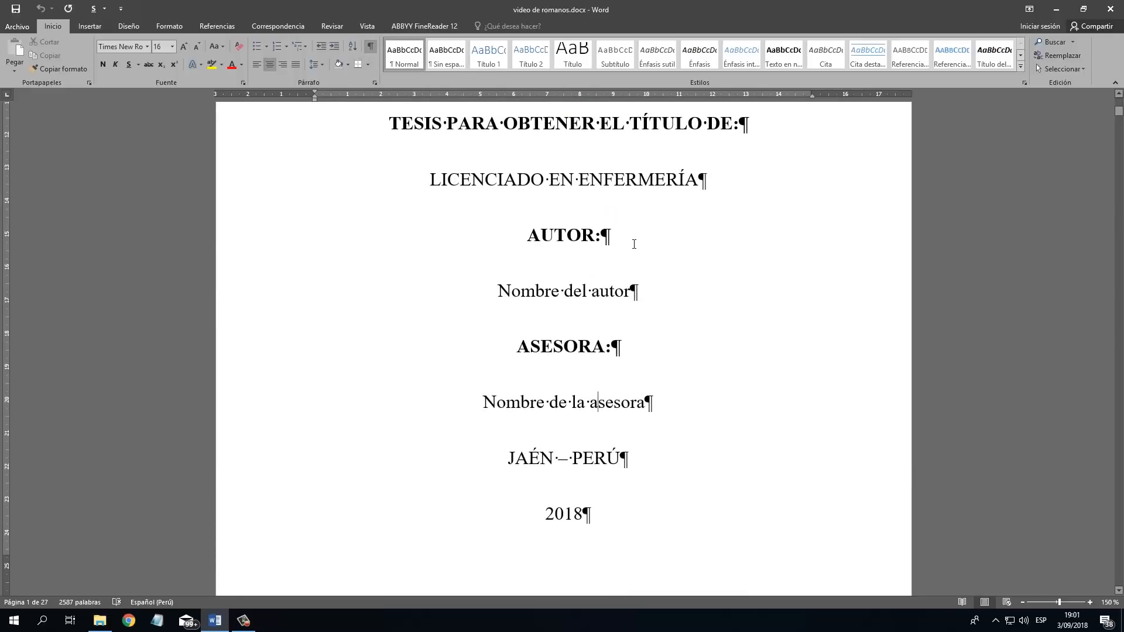
pyautogui.scroll(-3, 636, 245)
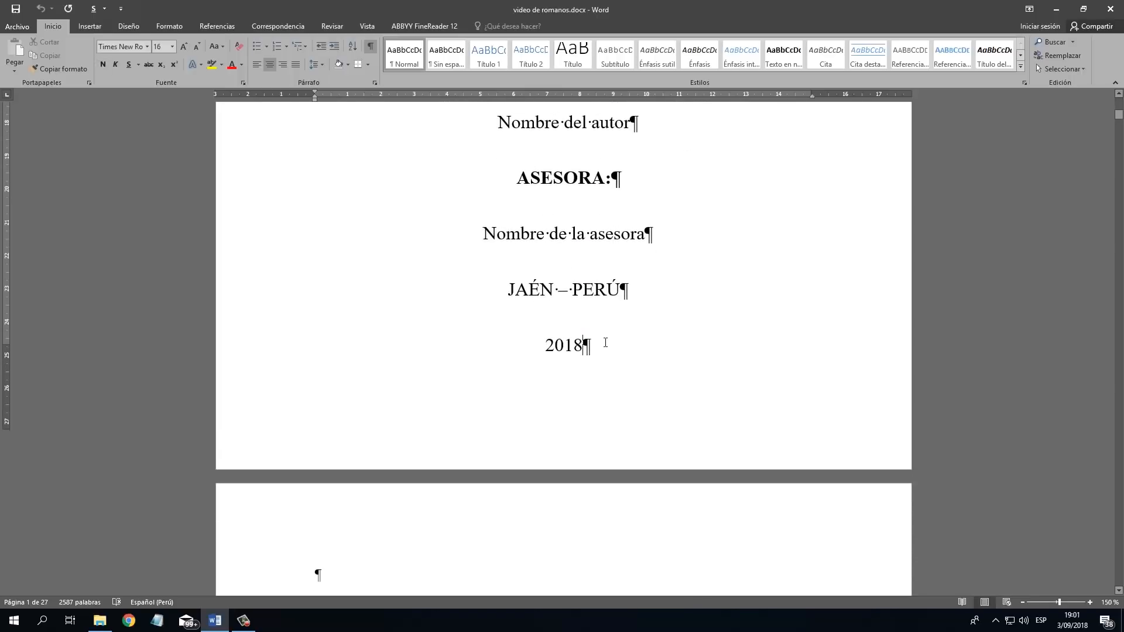
# From the end of the cover page, insert page numbers in the footer using the Número sin formato 3 style.
pyautogui.scroll(4, 520, 254)
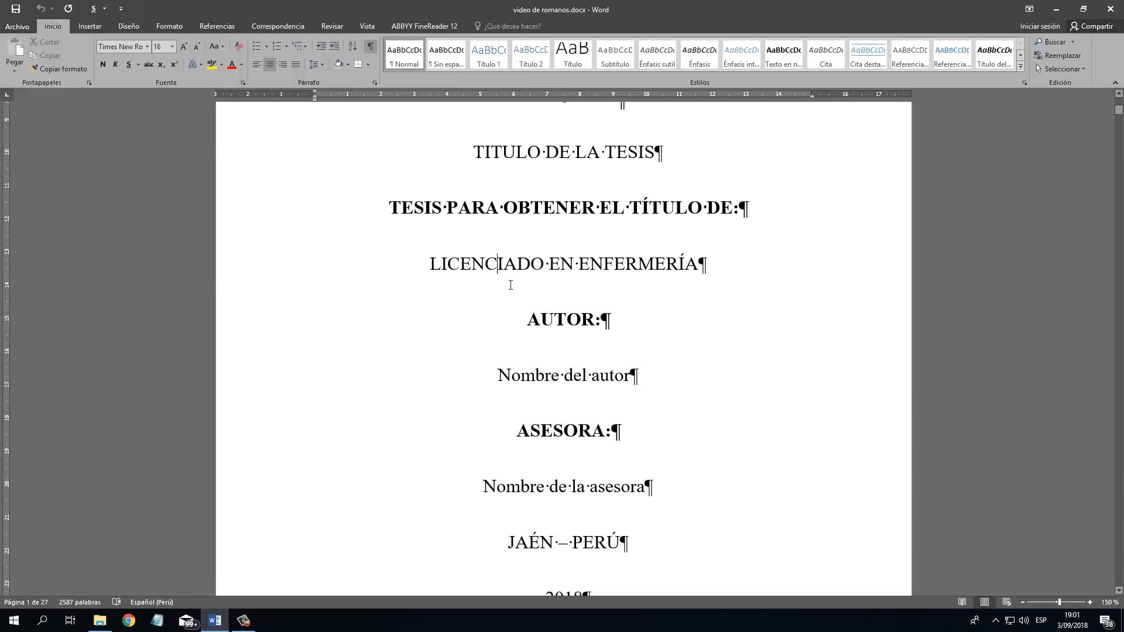
pyautogui.scroll(-6, 490, 284)
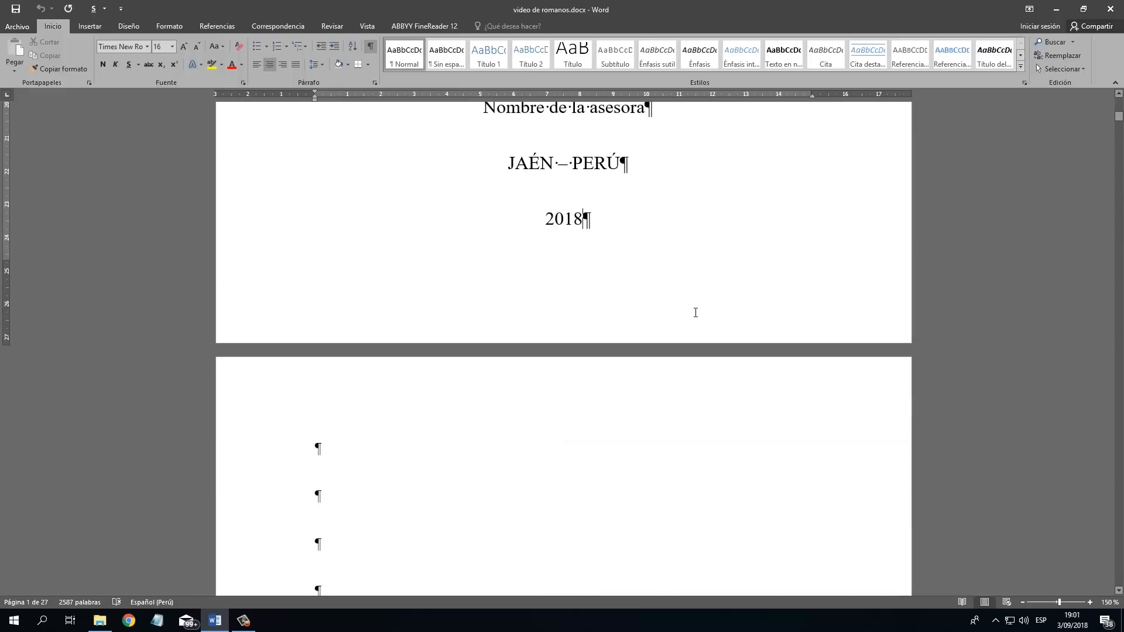
pyautogui.scroll(-3, 706, 323)
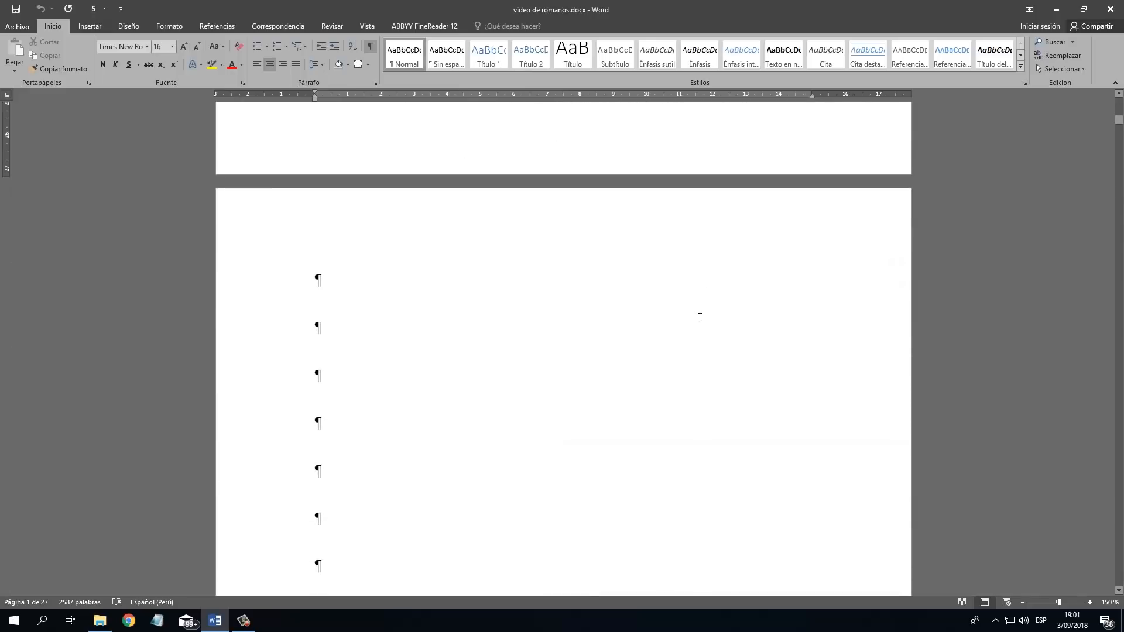
pyautogui.scroll(4, 691, 314)
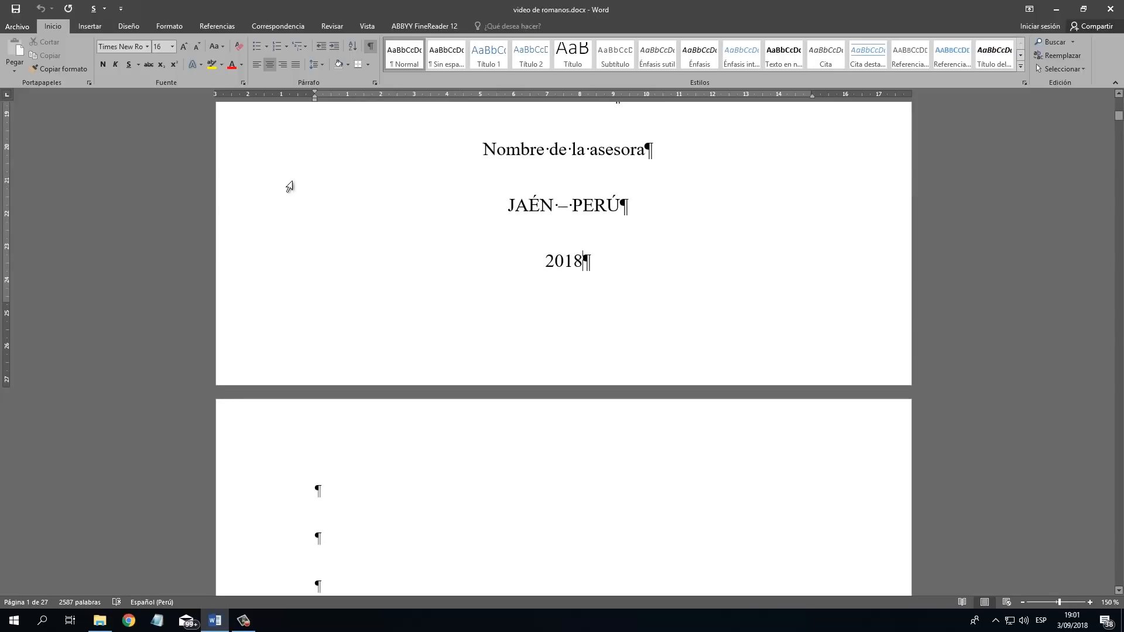
pyautogui.click(85, 27)
pyautogui.click(726, 71)
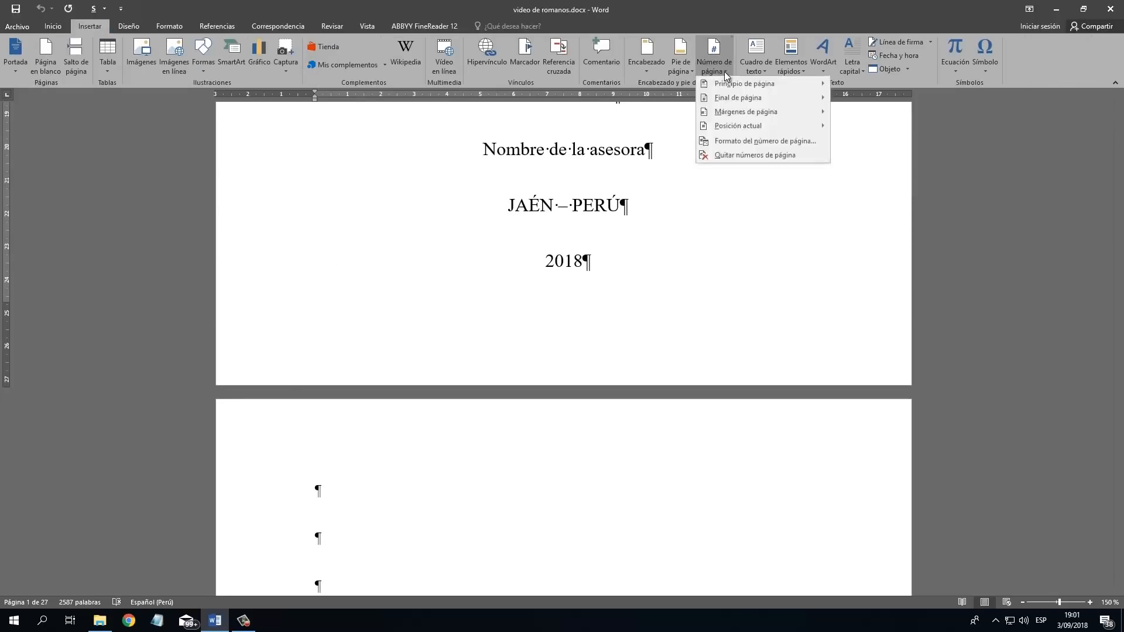
pyautogui.moveTo(780, 98)
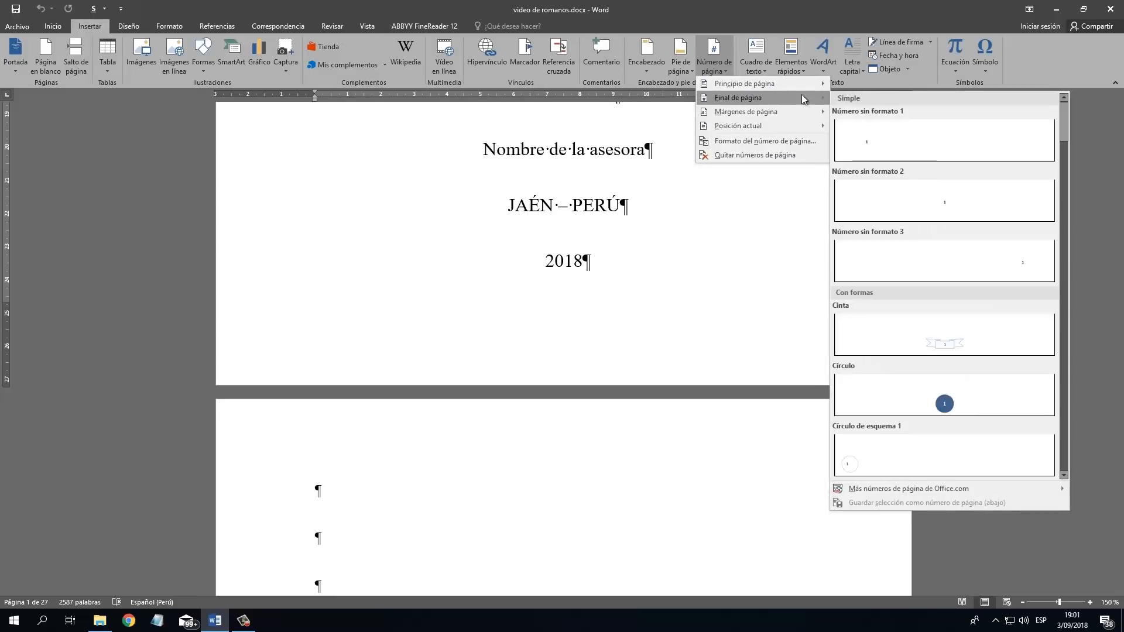
pyautogui.click(978, 263)
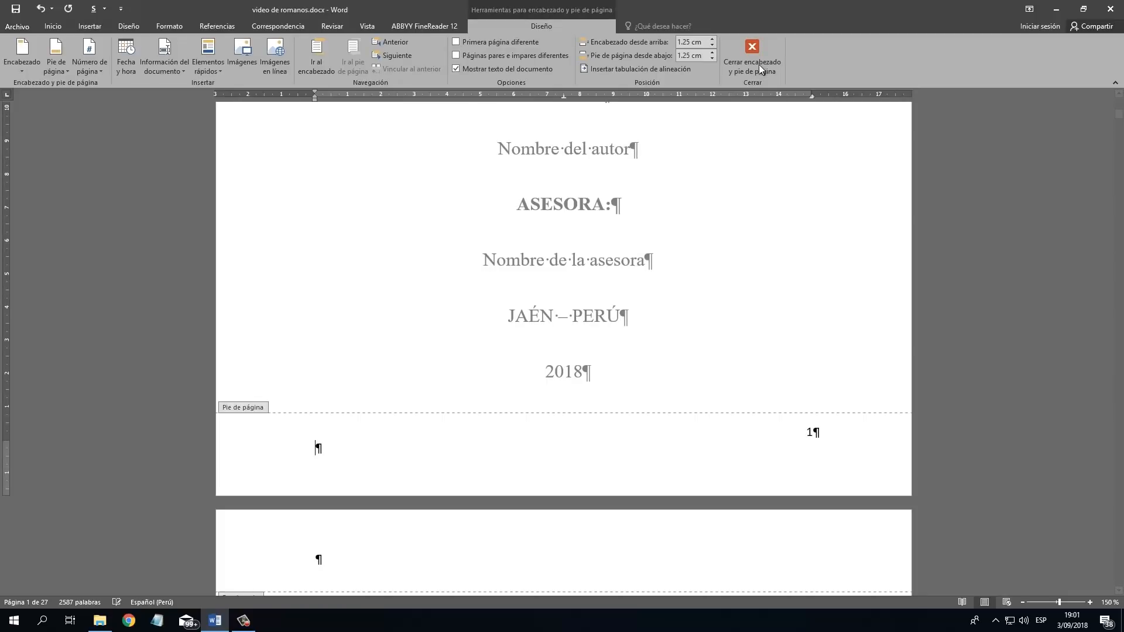
# Close the footer editing, check the page numbers through to the last page, and return to the end of the cover page.
pyautogui.click(758, 65)
pyautogui.scroll(-10, 812, 290)
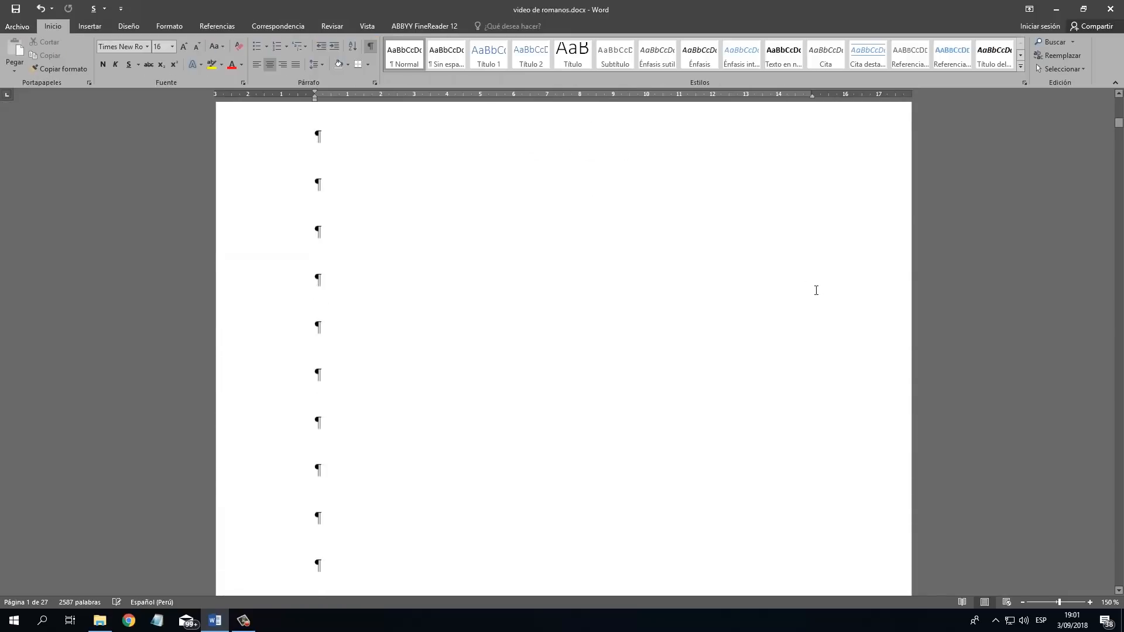
pyautogui.scroll(-8, 816, 292)
pyautogui.moveTo(1119, 142); pyautogui.dragTo(1119, 586)
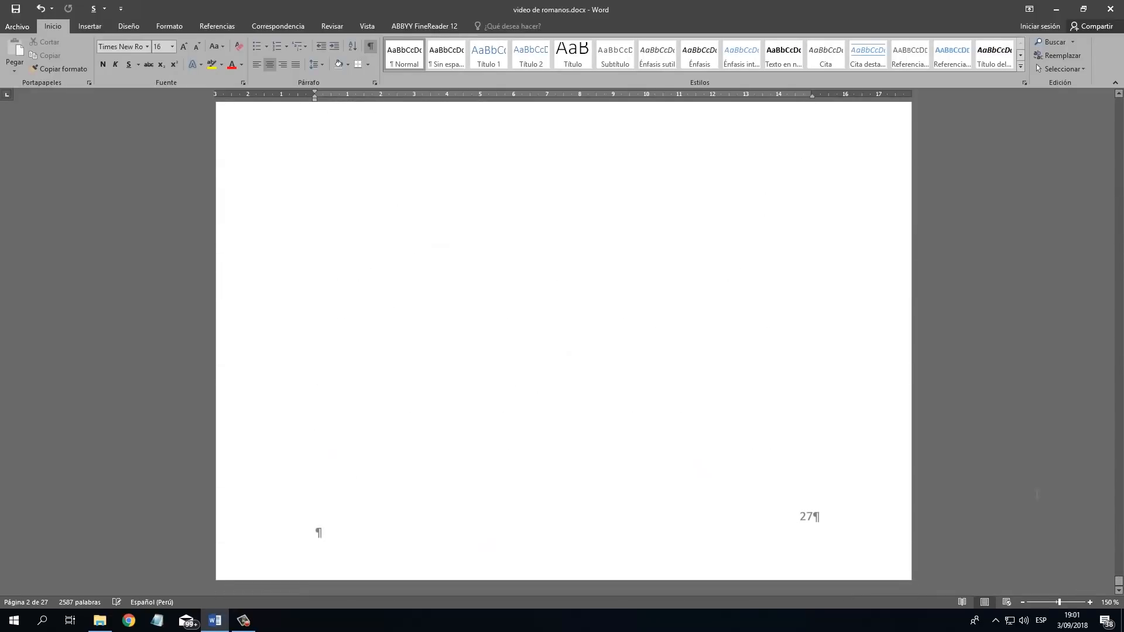
pyautogui.click(847, 521)
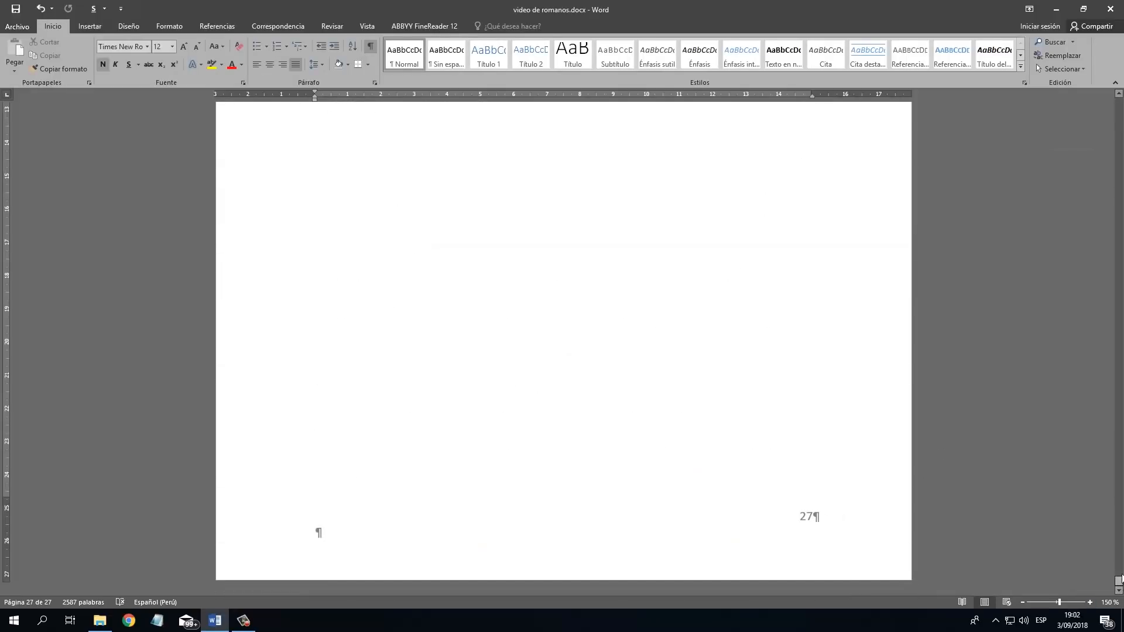
pyautogui.hotkey('ctrl', 'Home')
pyautogui.scroll(-8, 796, 211)
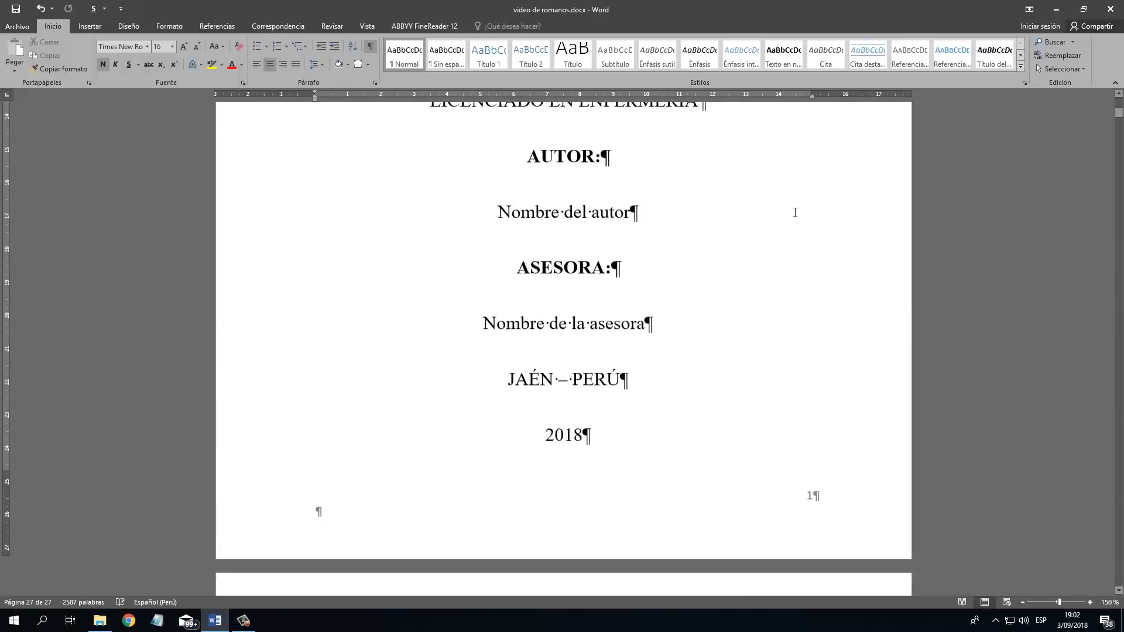
pyautogui.scroll(-3, 642, 315)
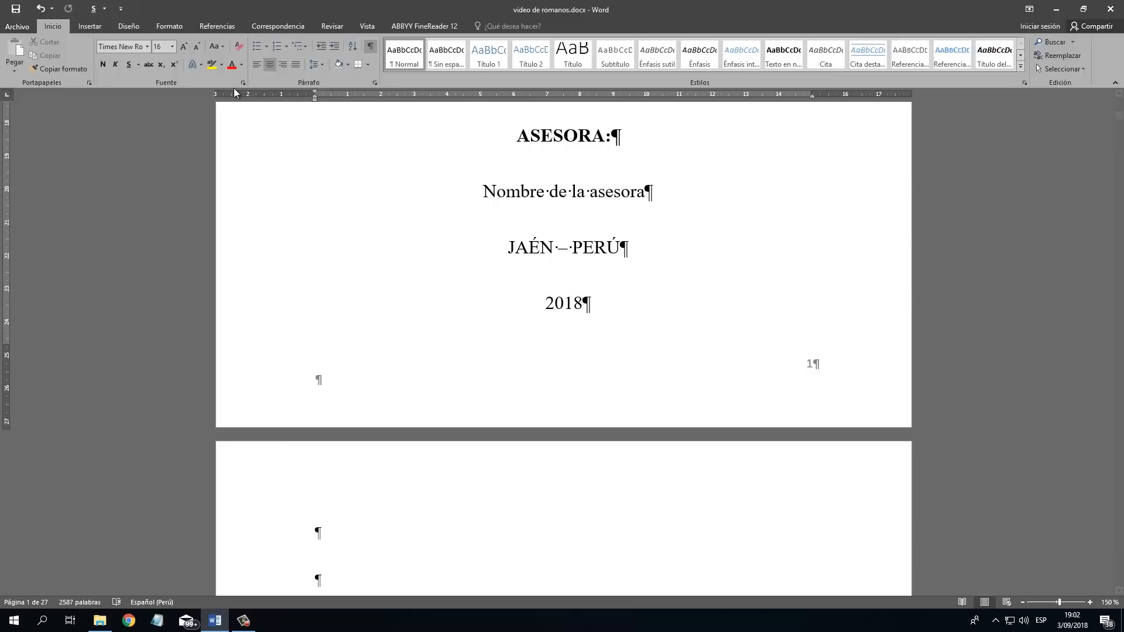
# Insert a next-page section break (Página siguiente) at the end of the cover page.
pyautogui.click(170, 27)
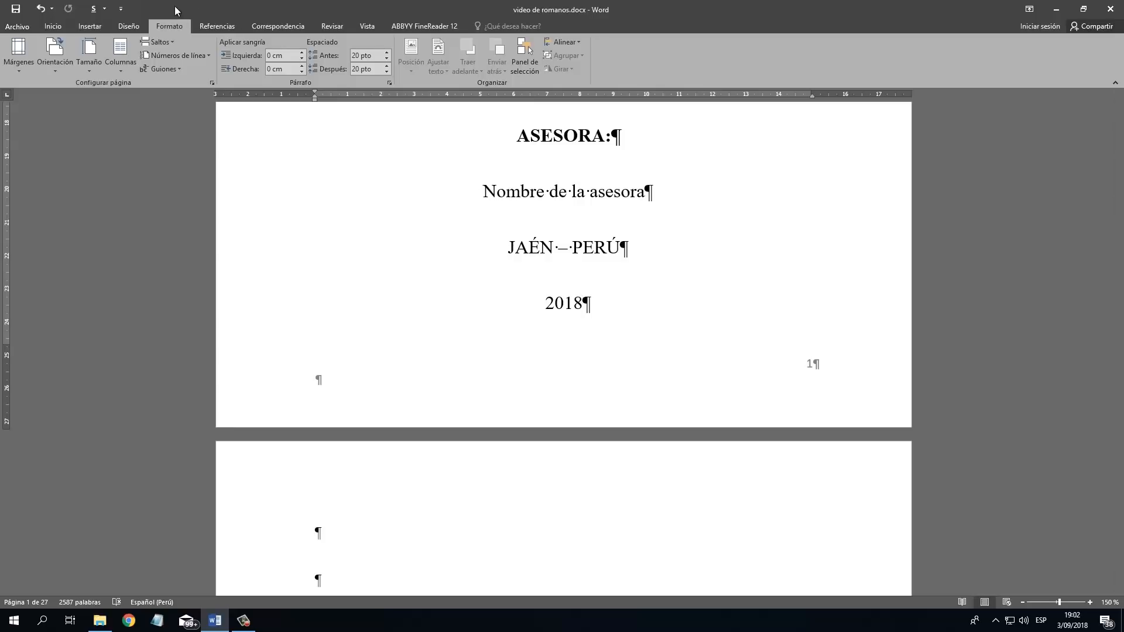
pyautogui.click(174, 43)
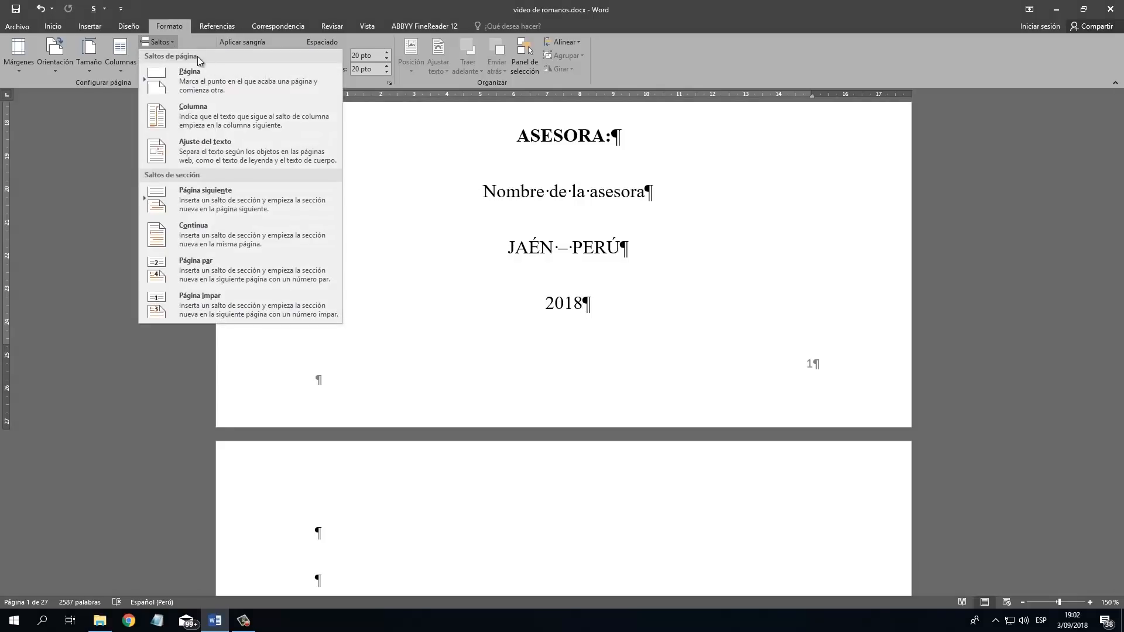
pyautogui.click(242, 202)
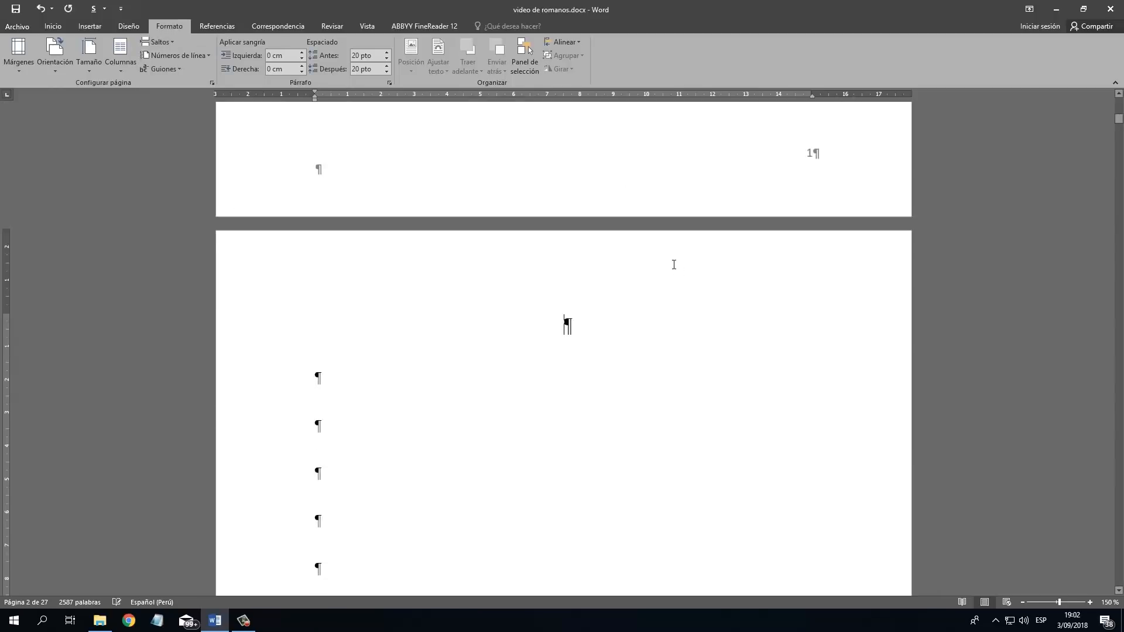
# Insert a next-page section break at the end of the blank second page and delete the empty paragraphs above the university heading.
pyautogui.scroll(-10, 678, 281)
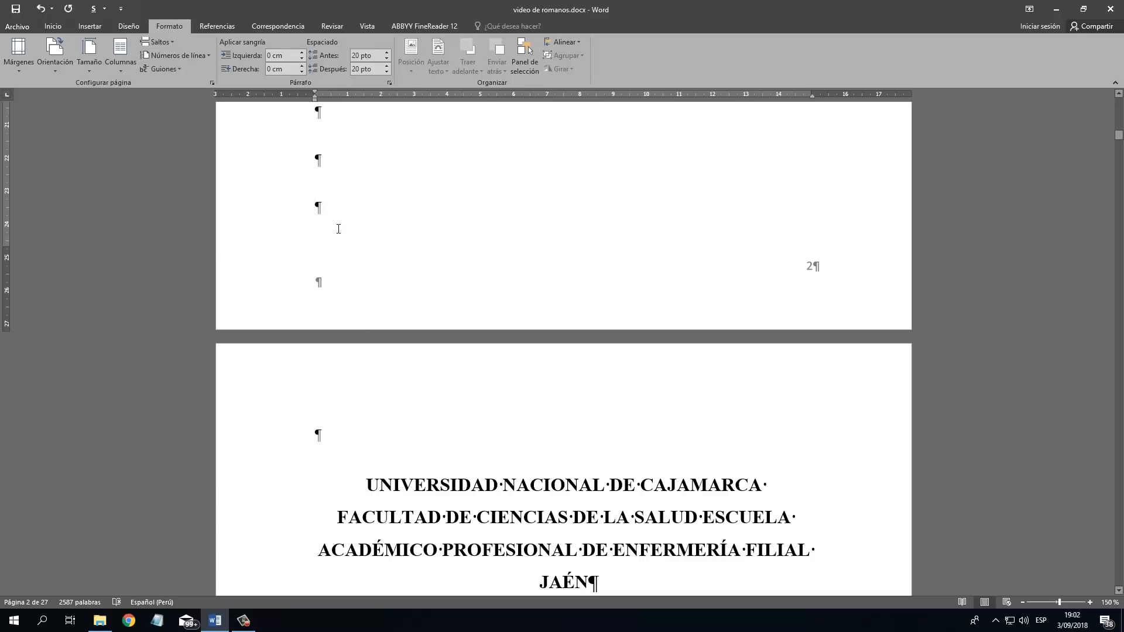
pyautogui.click(171, 41)
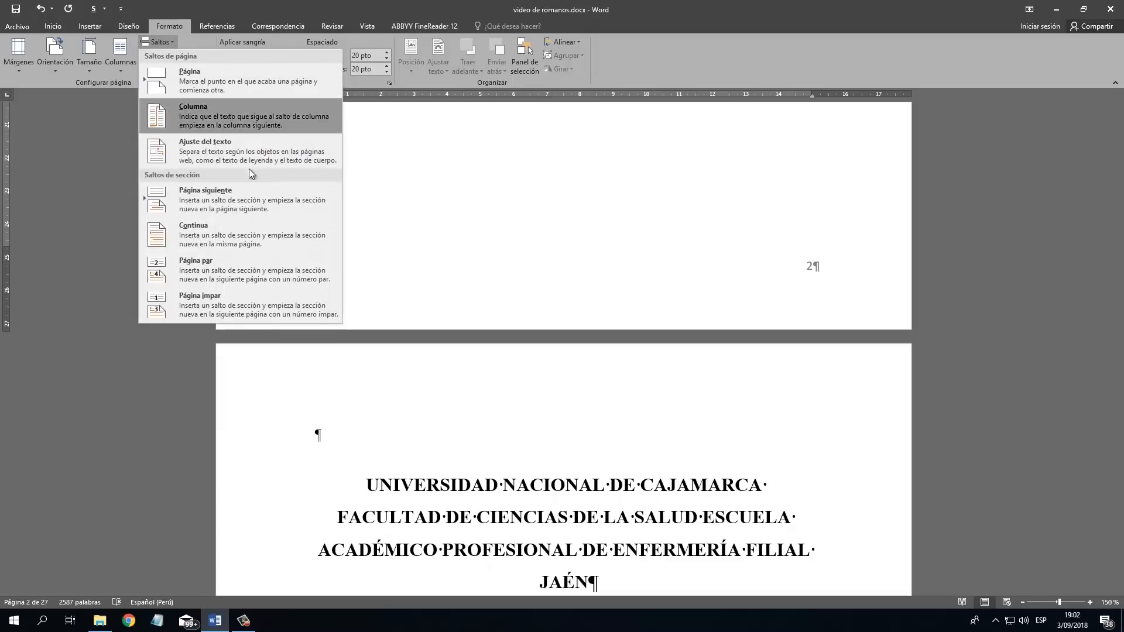
pyautogui.click(252, 195)
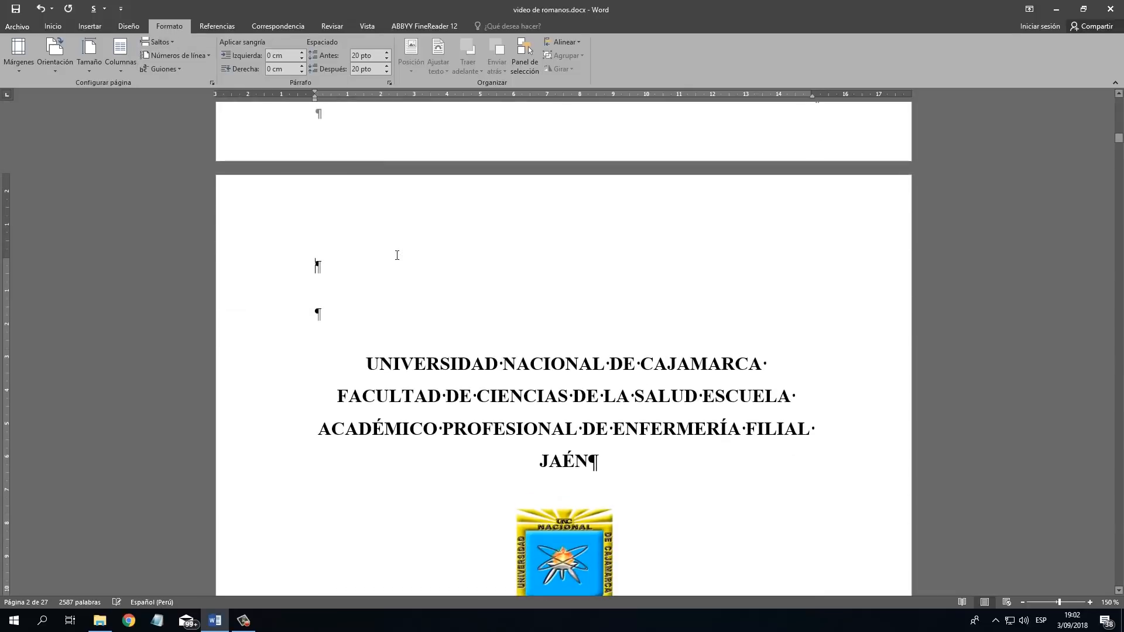
pyautogui.press('Delete')
pyautogui.press('Delete')
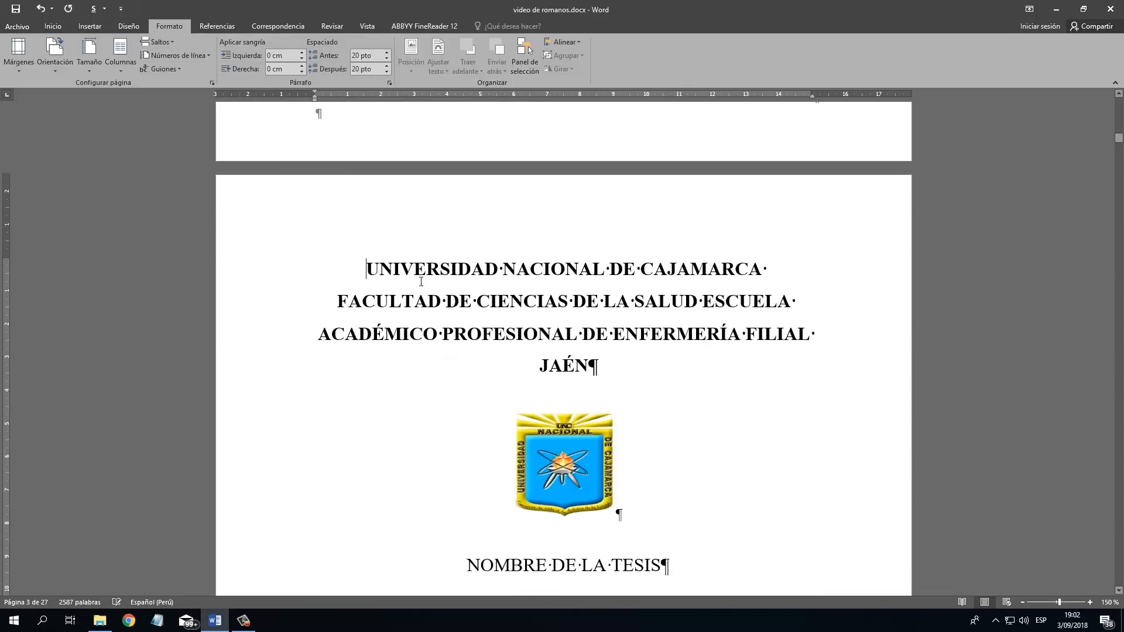
# Insert a next-page section break after 2018 on the inner title page and remove the extra empty paragraph starting the copyright page.
pyautogui.scroll(-10, 428, 277)
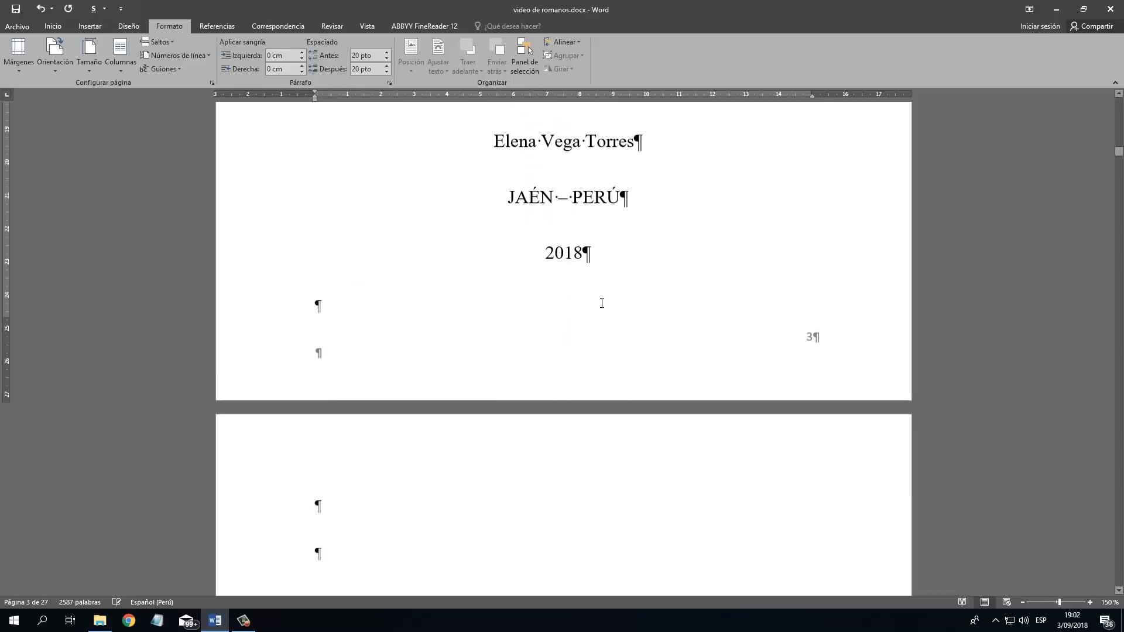
pyautogui.click(169, 44)
pyautogui.click(257, 195)
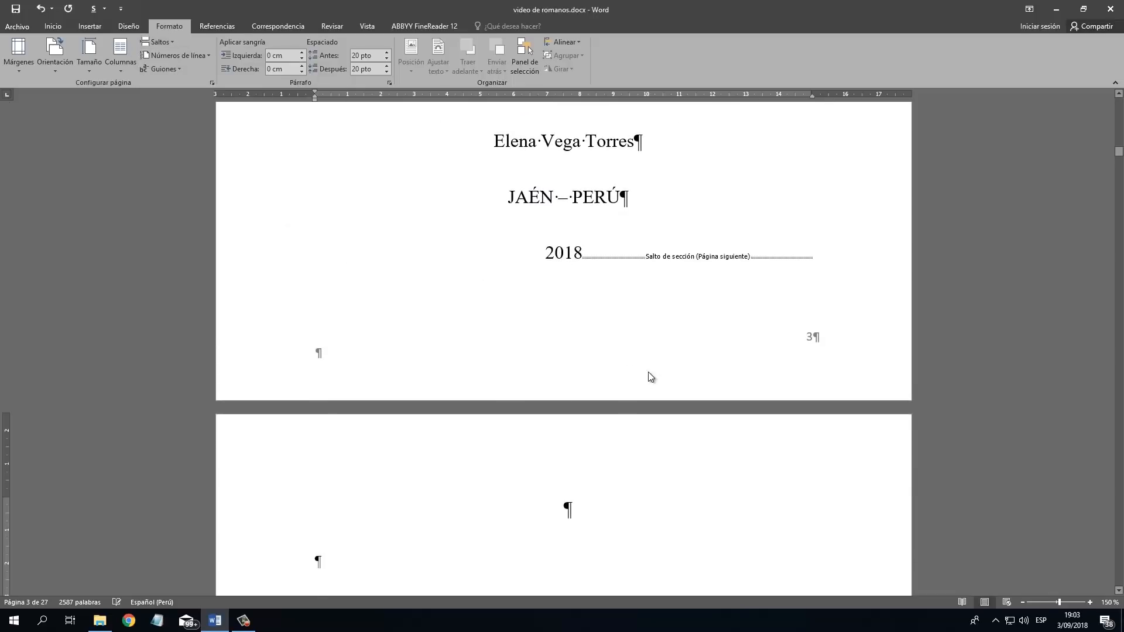
pyautogui.scroll(-3, 650, 377)
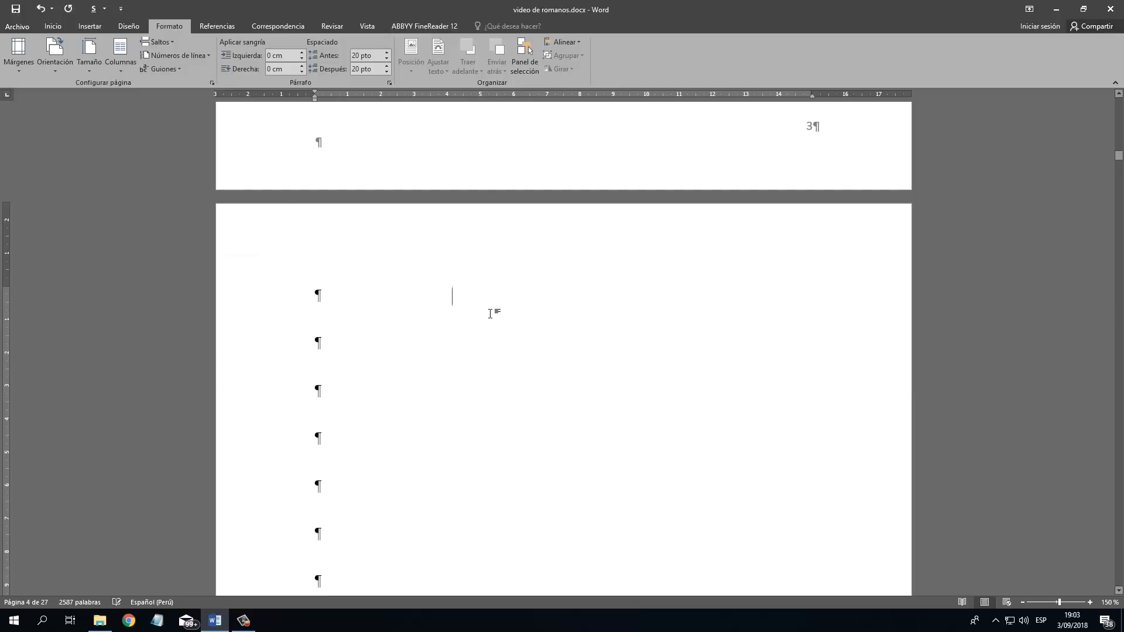
# Add an empty paragraph before NOMBRE DE LA TESIS at the end of page 5 to move that line onto the jury page.
pyautogui.scroll(-10, 515, 313)
pyautogui.scroll(4, 524, 311)
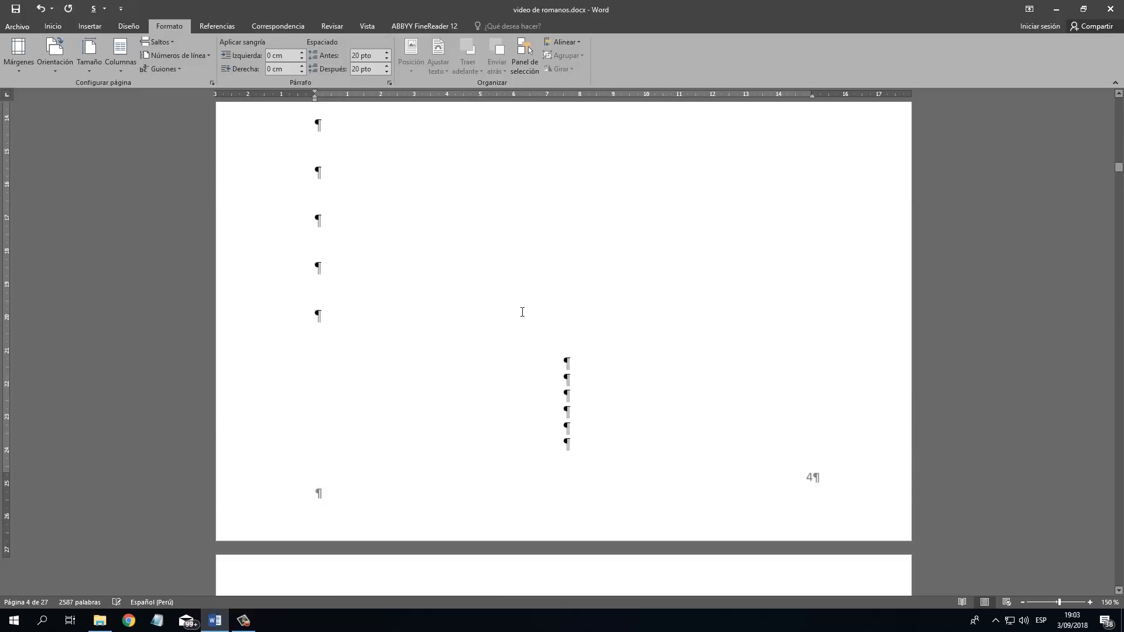
pyautogui.scroll(-6, 527, 309)
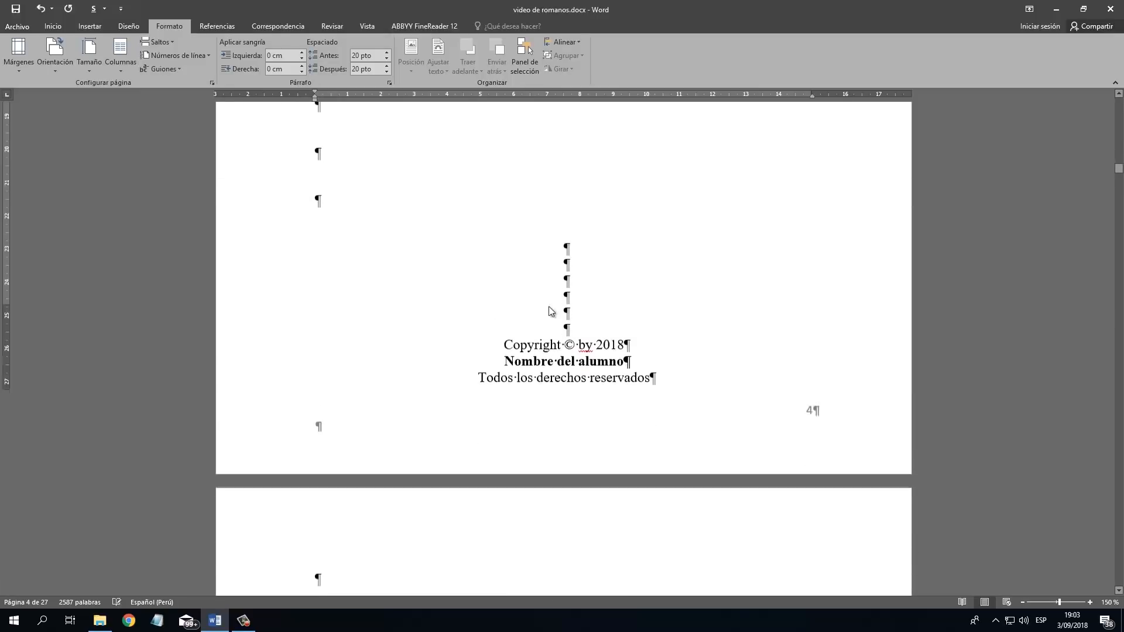
pyautogui.scroll(-10, 558, 307)
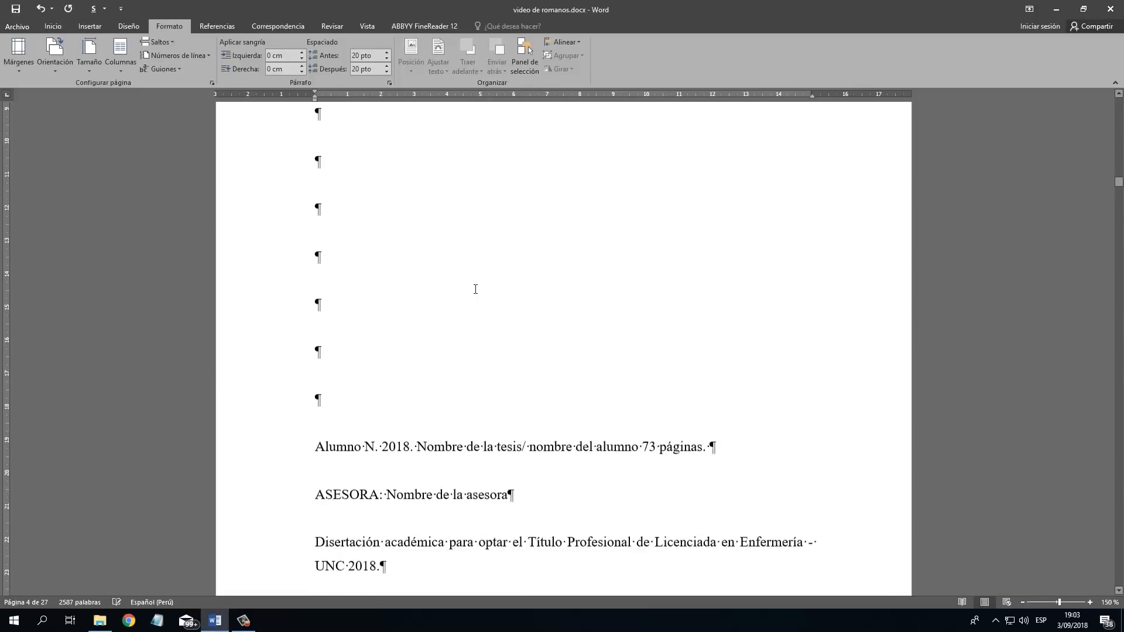
pyautogui.scroll(-4, 491, 287)
pyautogui.scroll(8, 492, 283)
pyautogui.scroll(-7, 492, 283)
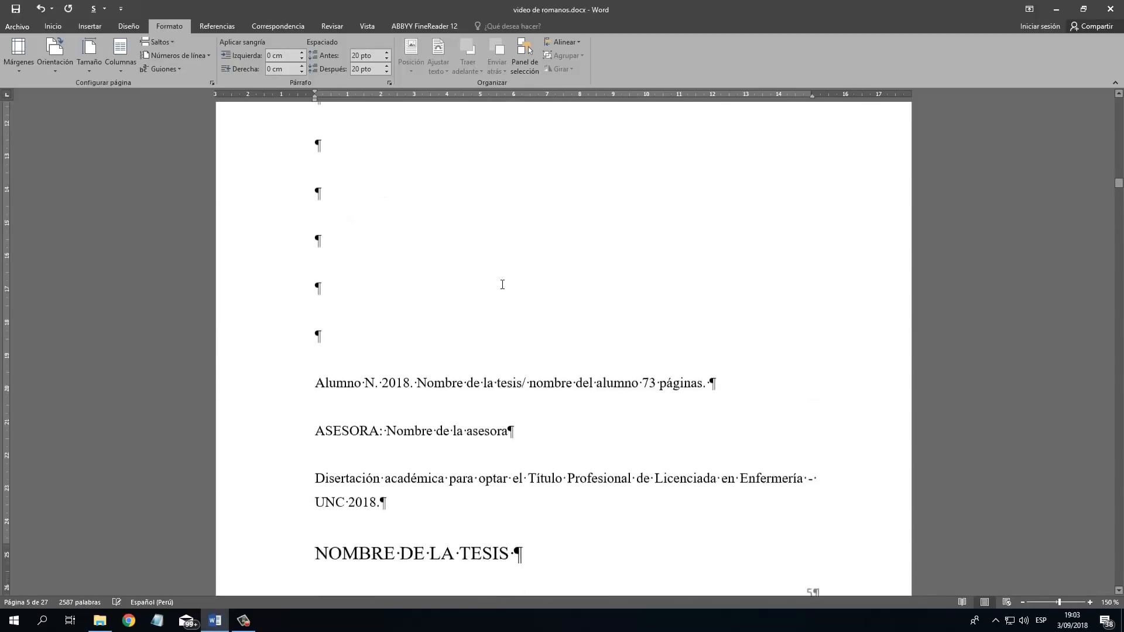
pyautogui.scroll(-1, 364, 353)
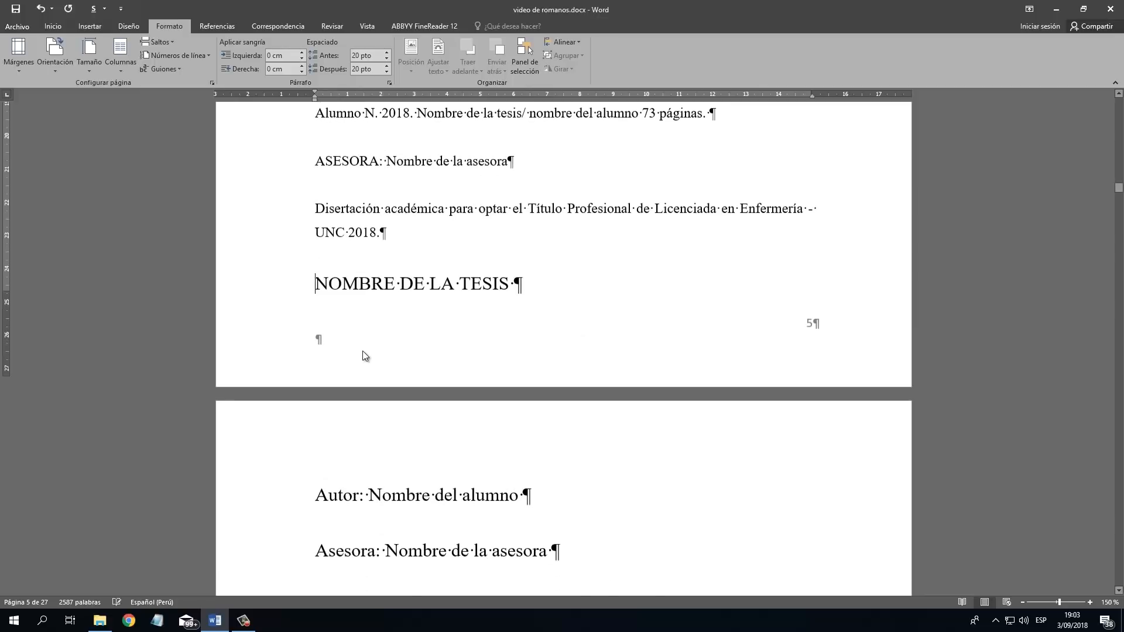
pyautogui.press('Return')
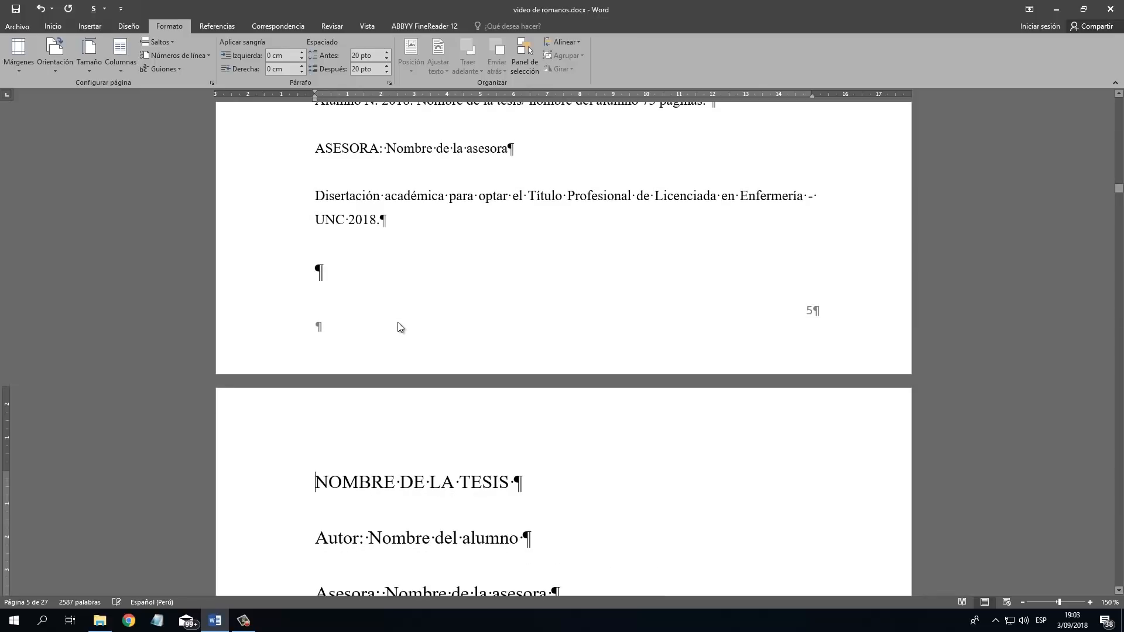
# Insert a next-page section break after the UNC 2018 line on page 5 and delete the empty paragraph above NOMBRE DE LA TESIS.
pyautogui.scroll(2, 398, 322)
pyautogui.scroll(-2, 402, 233)
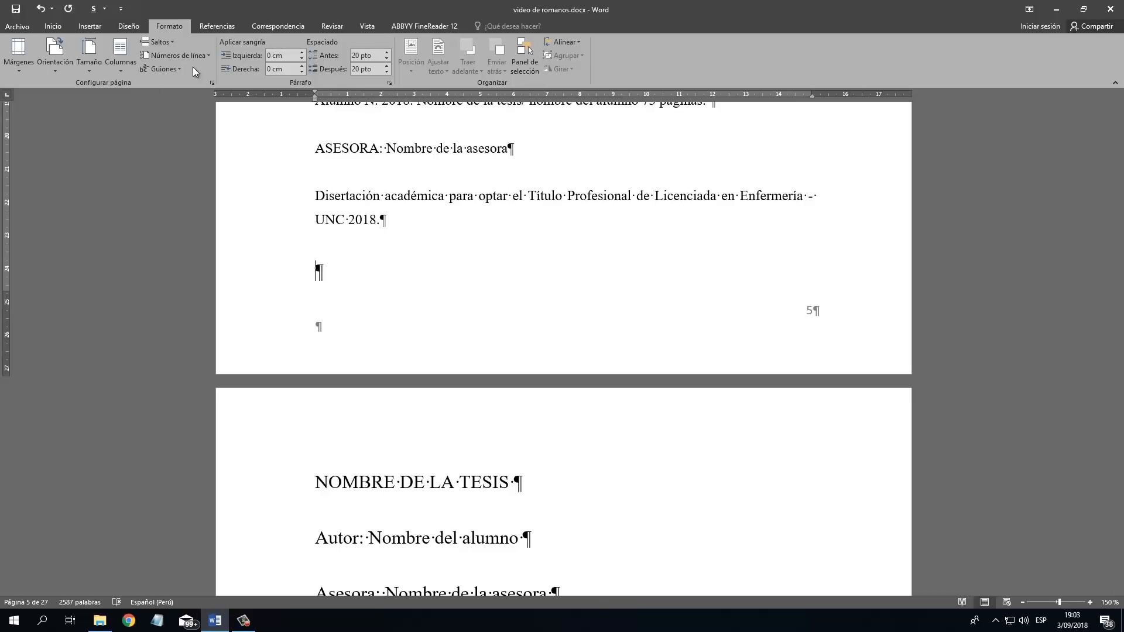
pyautogui.click(174, 44)
pyautogui.click(259, 213)
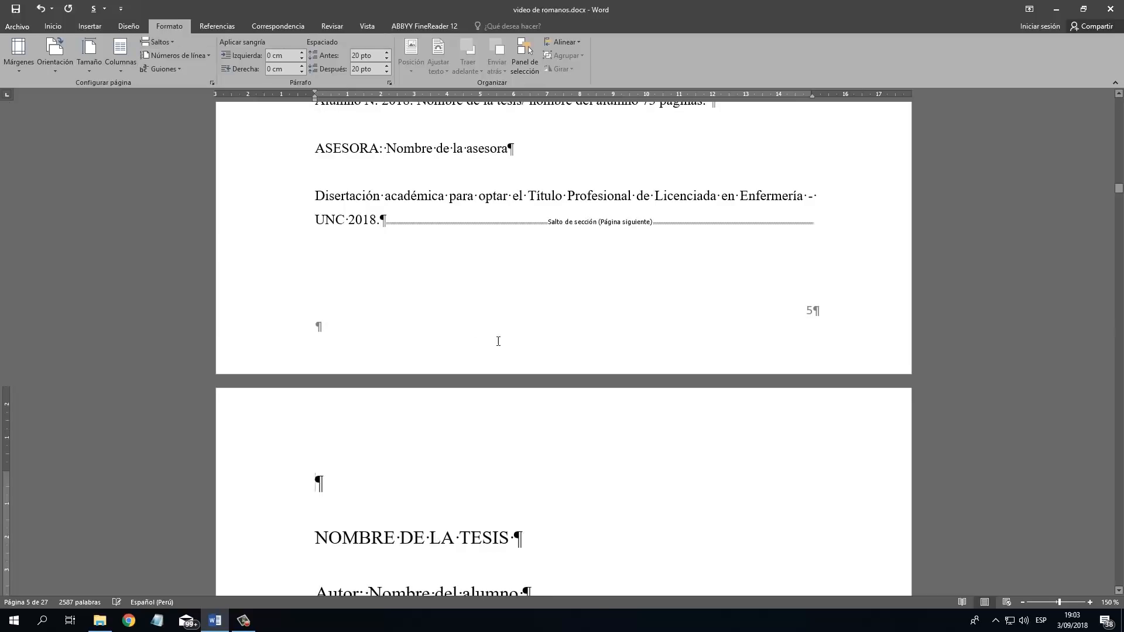
pyautogui.press('Delete')
# Insert a next-page section break at the end of the jury page and remove the old page break before the dedication page.
pyautogui.scroll(-10, 457, 328)
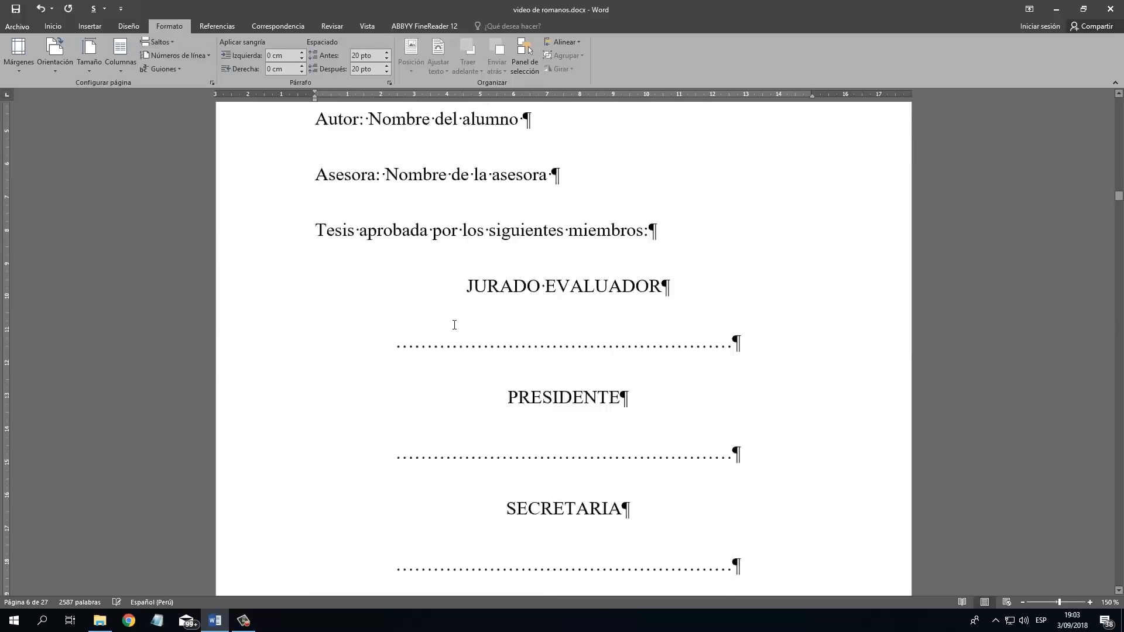
pyautogui.scroll(-5, 455, 326)
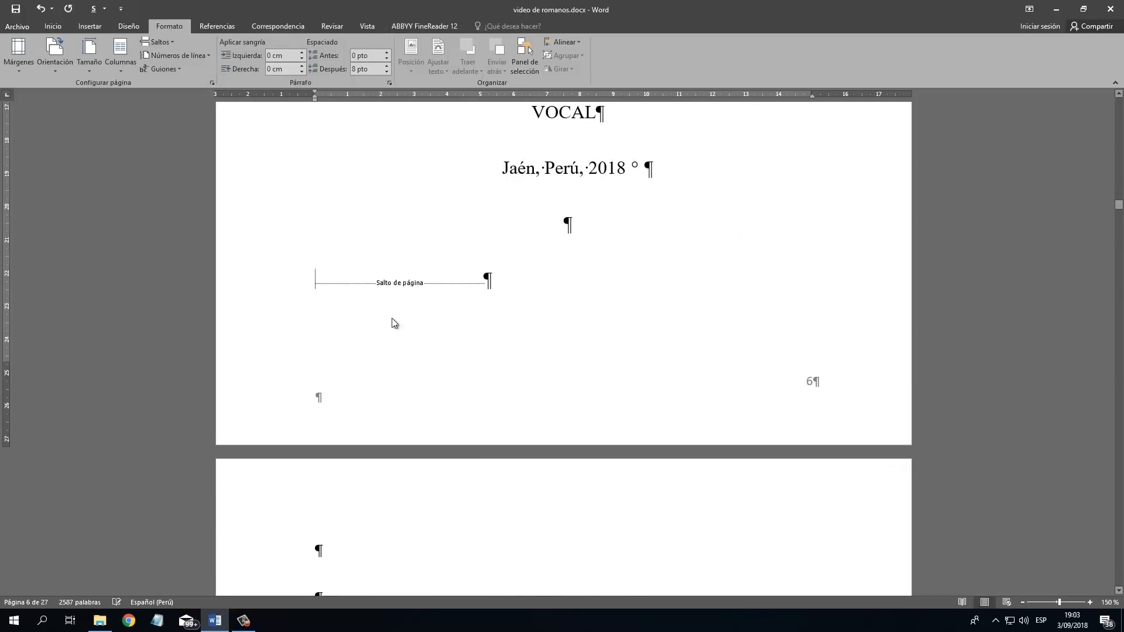
pyautogui.scroll(-2, 392, 324)
pyautogui.scroll(2, 398, 307)
pyautogui.click(157, 42)
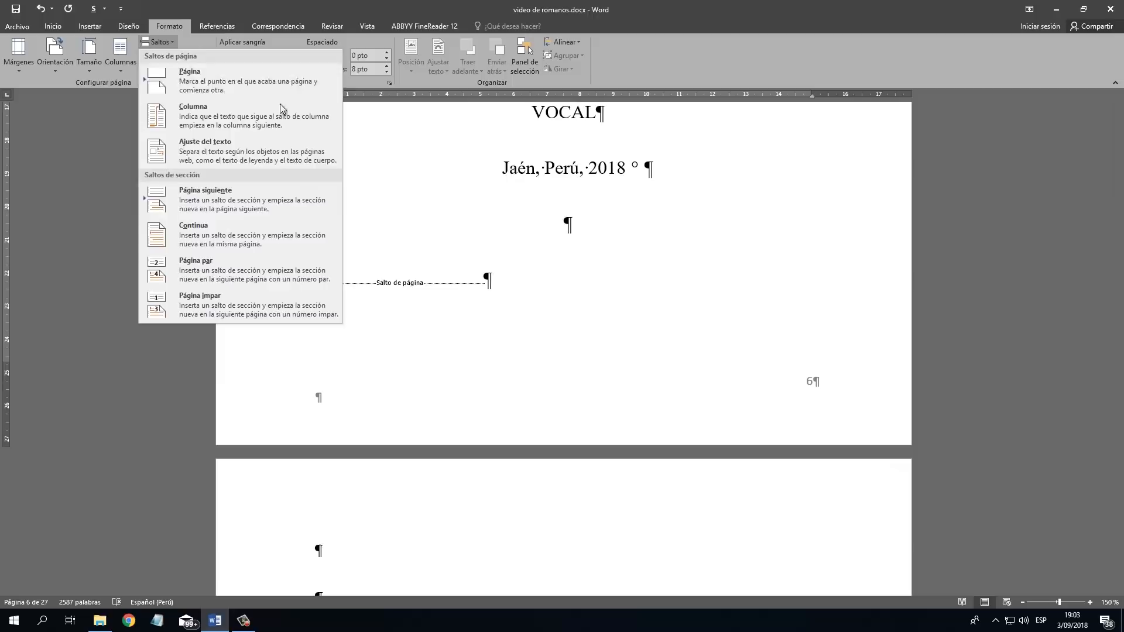
pyautogui.click(250, 240)
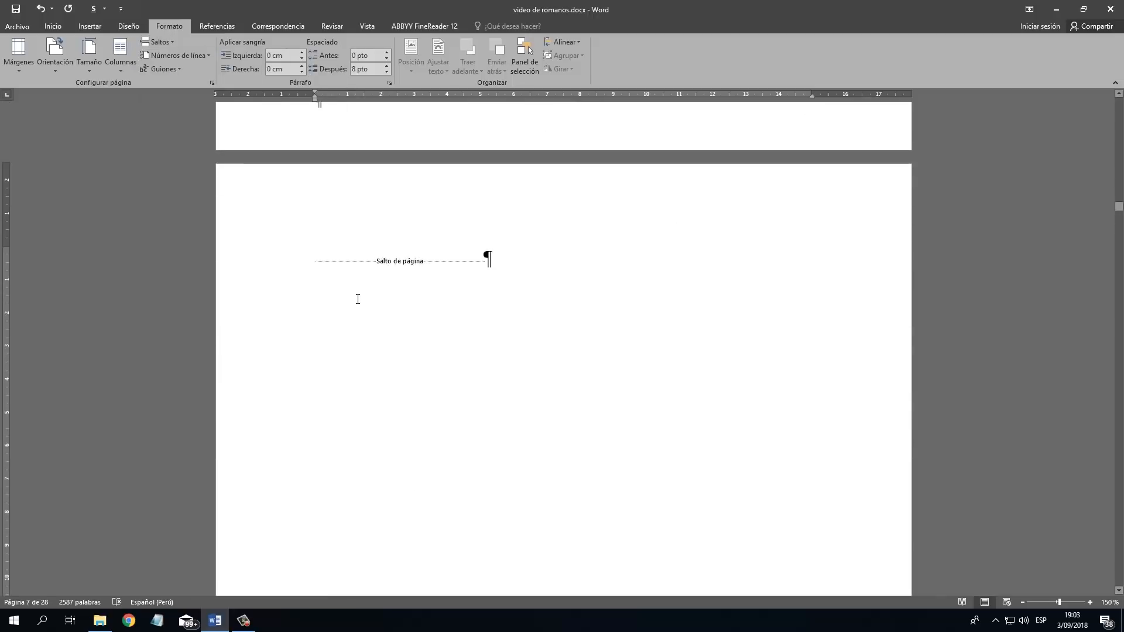
pyautogui.scroll(-8, 369, 298)
pyautogui.scroll(10, 468, 293)
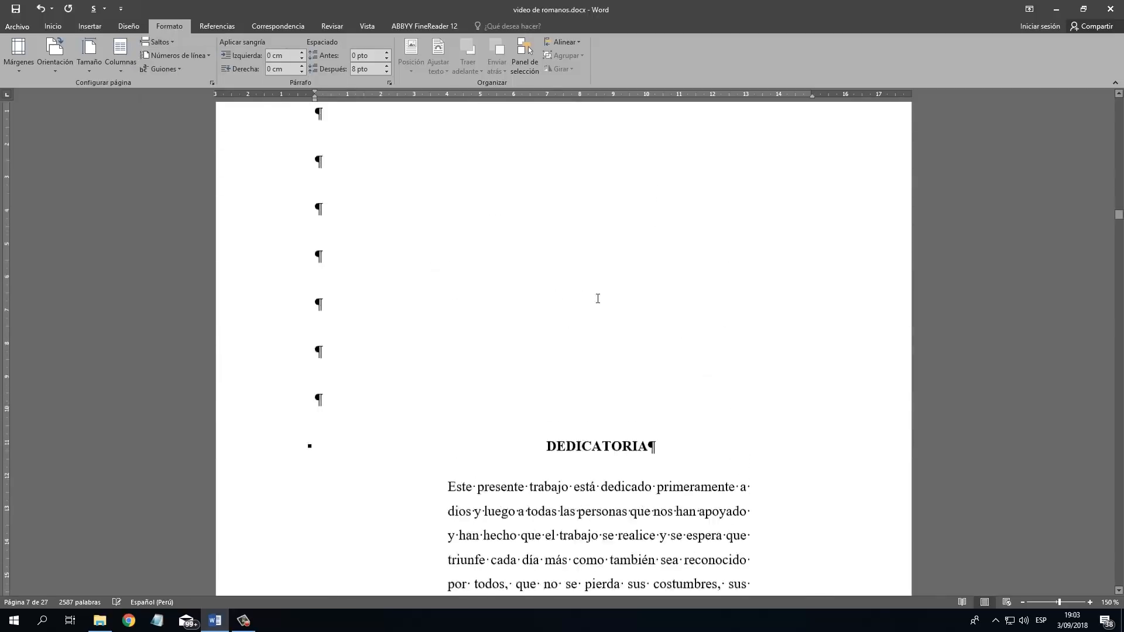
# Open the footer of the jury page (section 5) and unlink it from the previous section.
pyautogui.scroll(5, 542, 311)
pyautogui.scroll(-3, 690, 331)
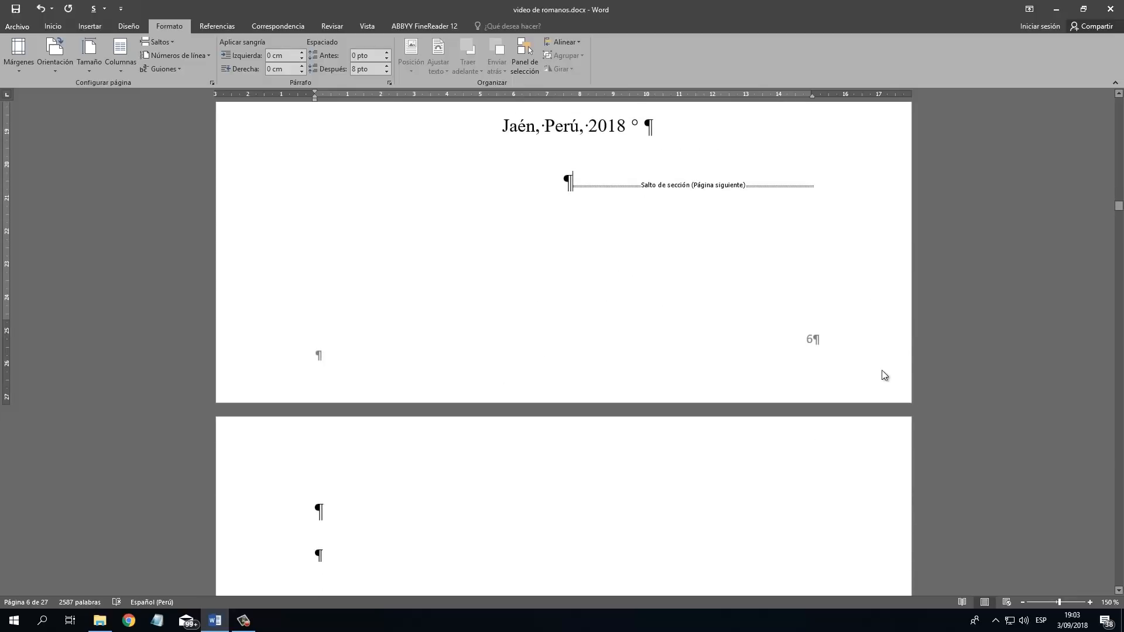
pyautogui.scroll(-3, 802, 339)
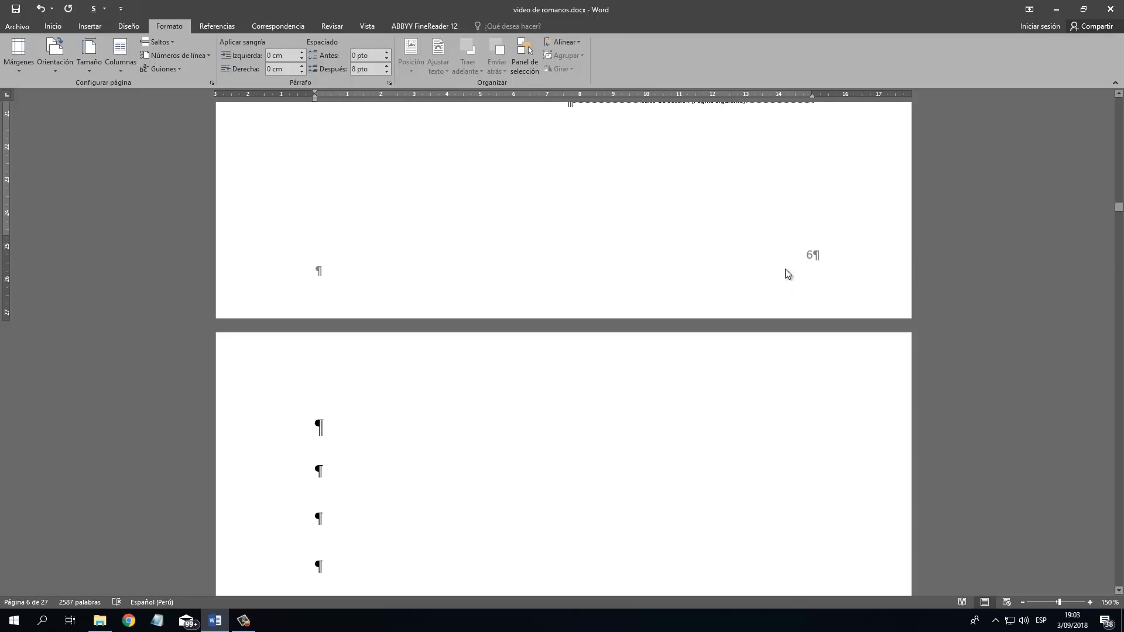
pyautogui.scroll(15, 788, 274)
pyautogui.scroll(-8, 786, 293)
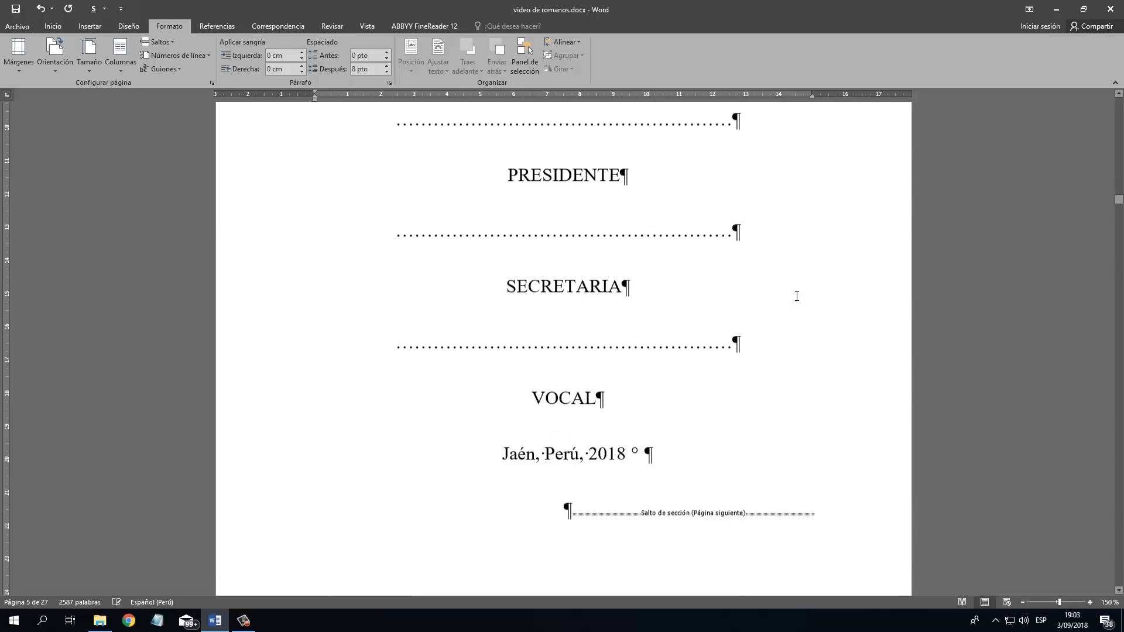
pyautogui.scroll(-10, 796, 296)
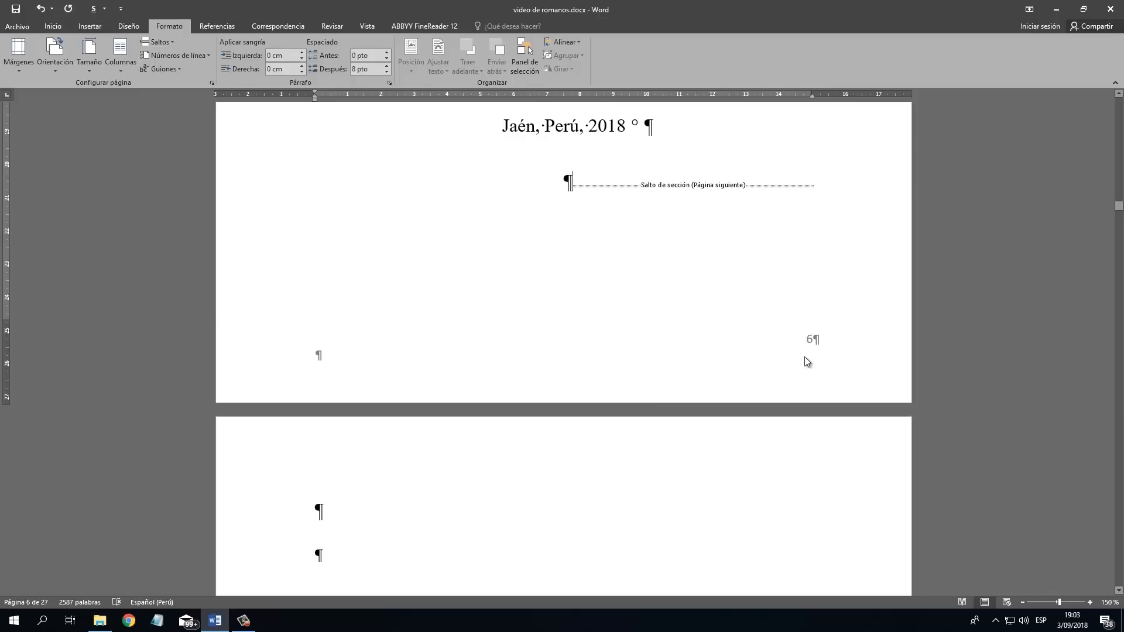
pyautogui.doubleClick(805, 356)
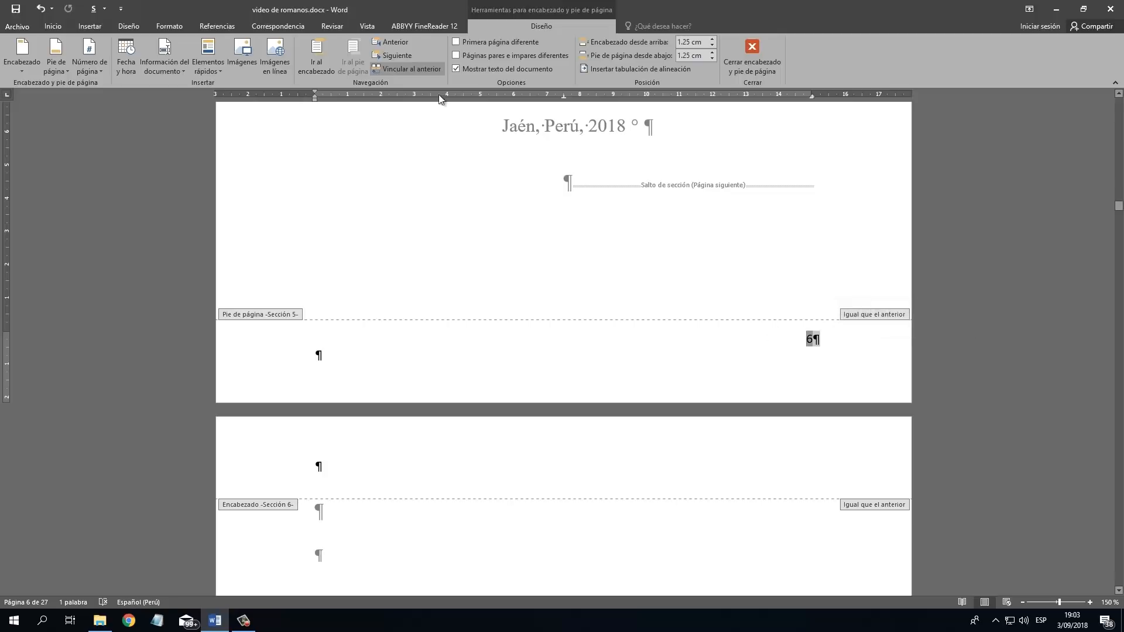
pyautogui.click(410, 69)
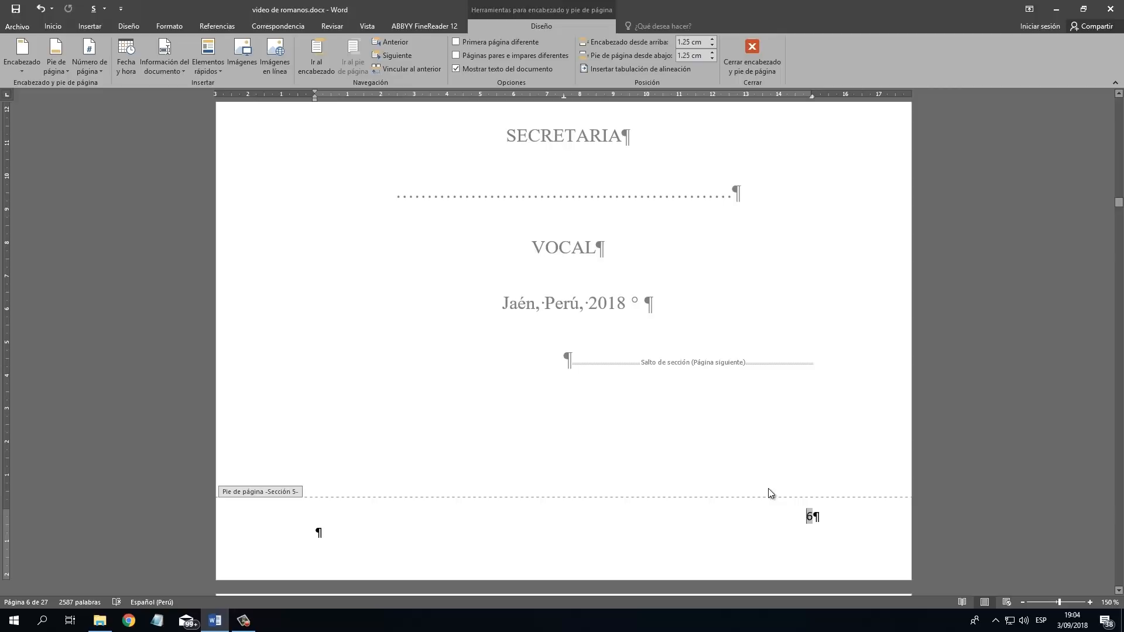
pyautogui.scroll(-4, 923, 562)
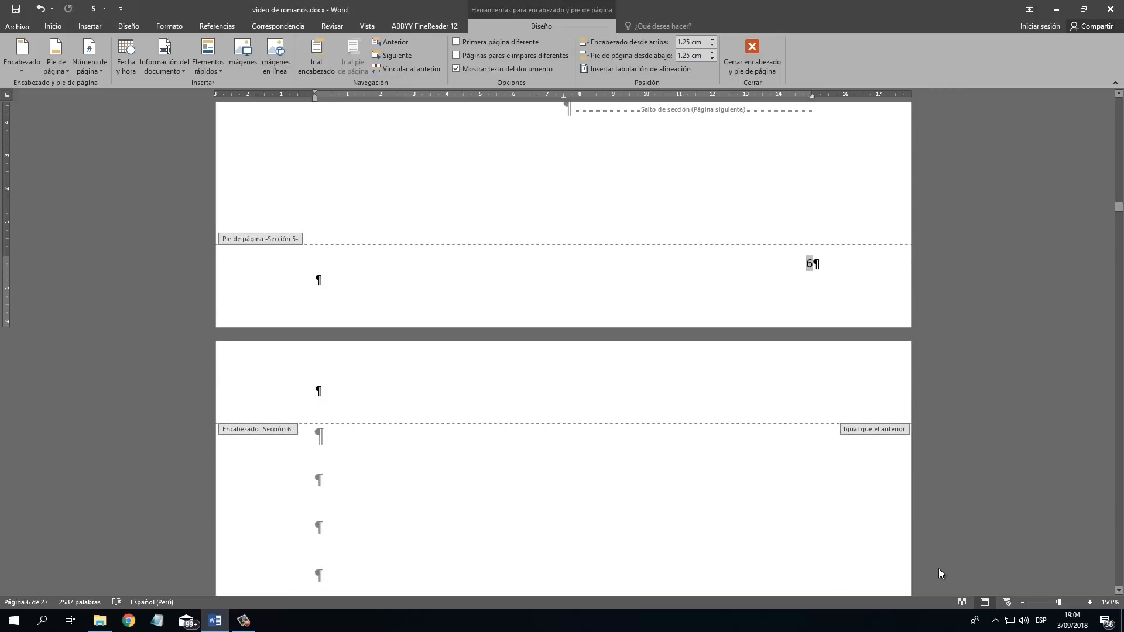
# Unlink the dedication page's footer (section 6) from the previous section and leave footer editing.
pyautogui.scroll(-13, 942, 568)
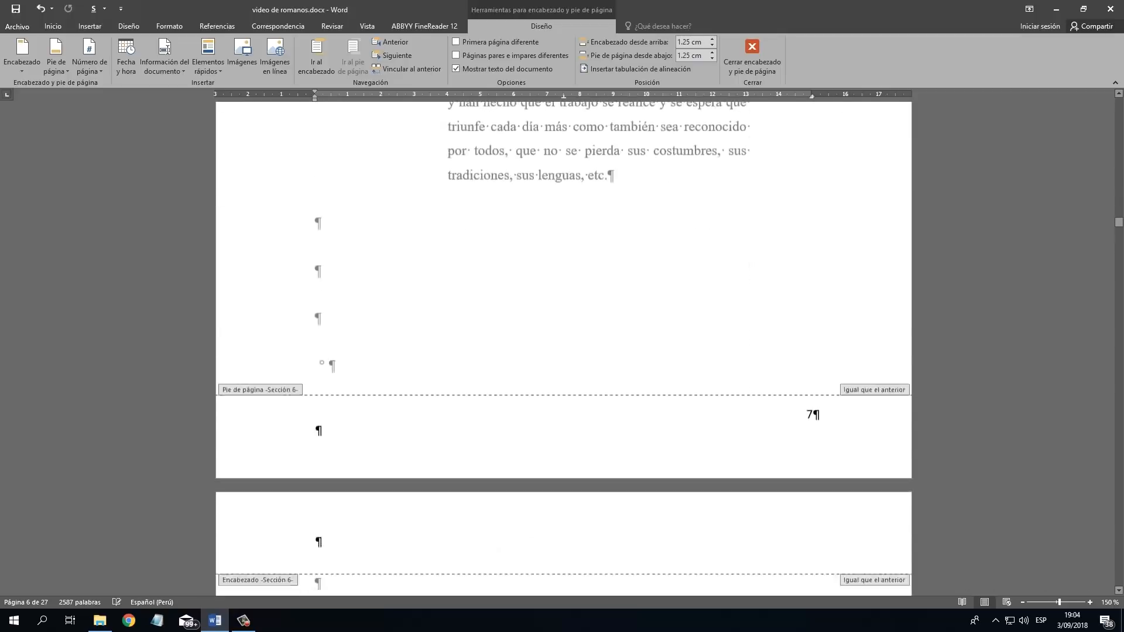
pyautogui.scroll(-1, 1080, 427)
pyautogui.click(802, 338)
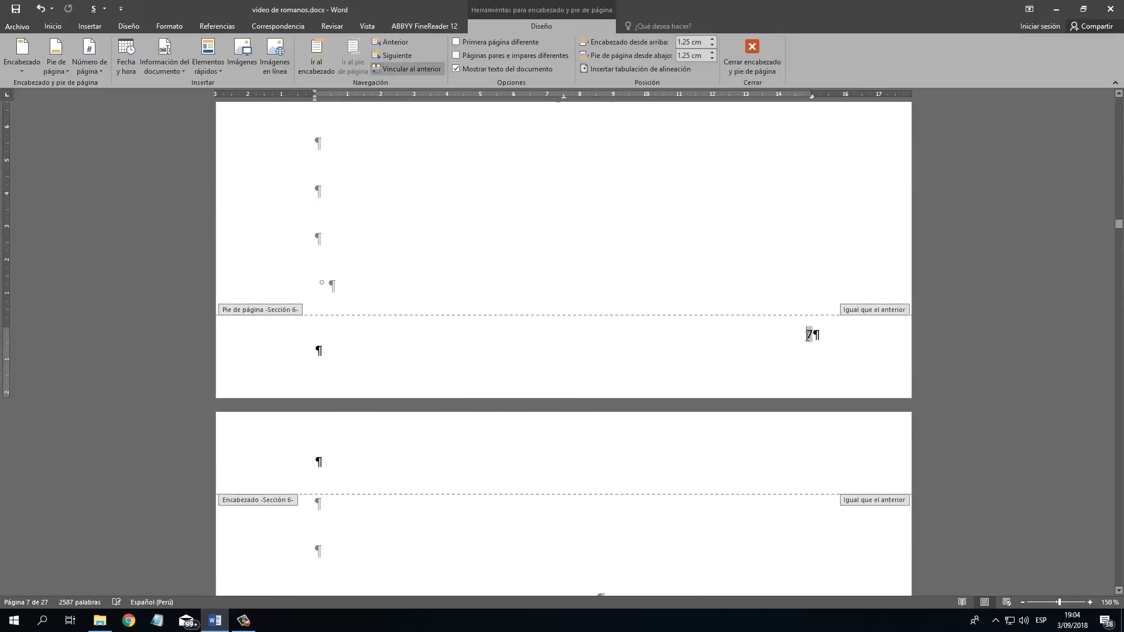
pyautogui.click(414, 70)
pyautogui.scroll(2, 745, 283)
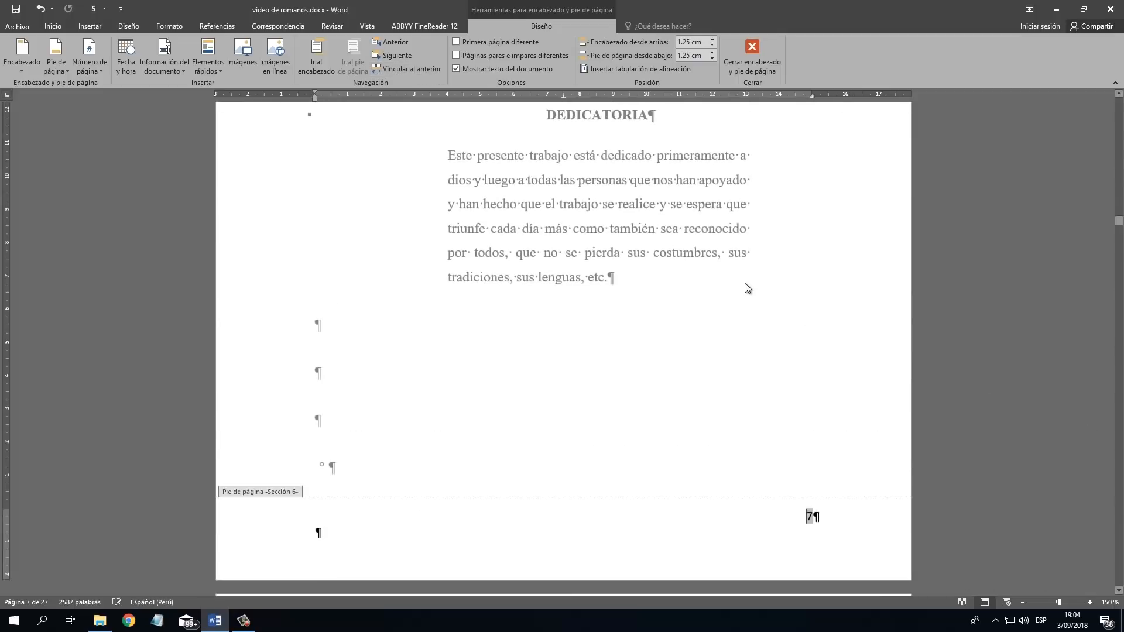
pyautogui.scroll(7, 802, 328)
pyautogui.click(767, 71)
# Delete the page number from the cover page's footer (section 1), check the footers of sections 2 to 4, and leave footer editing.
pyautogui.scroll(4, 796, 170)
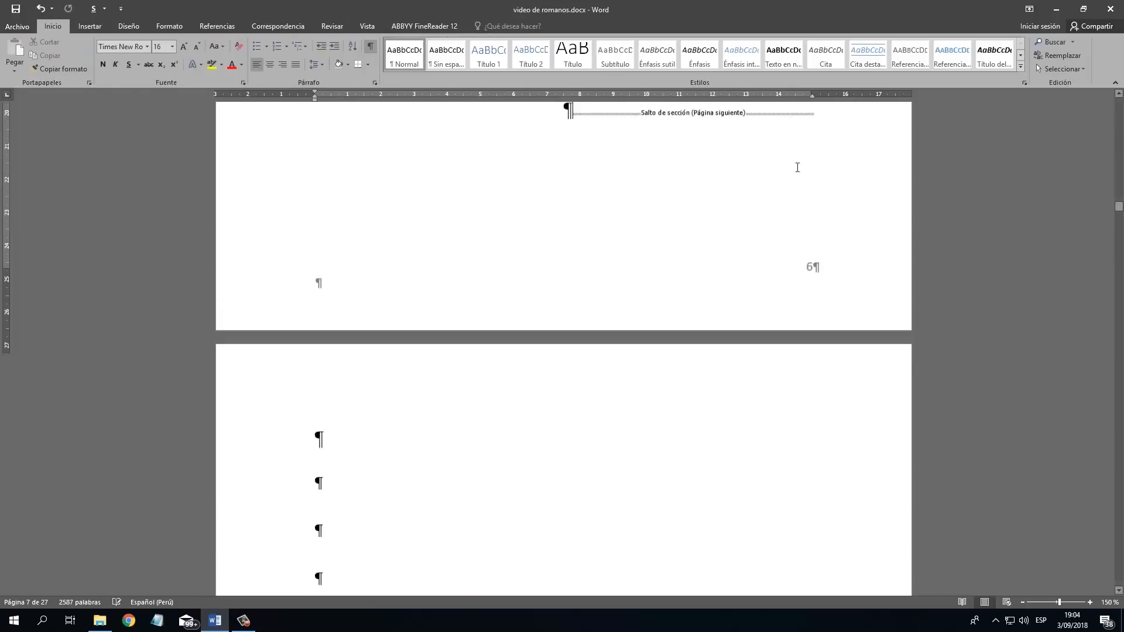
pyautogui.scroll(9, 820, 301)
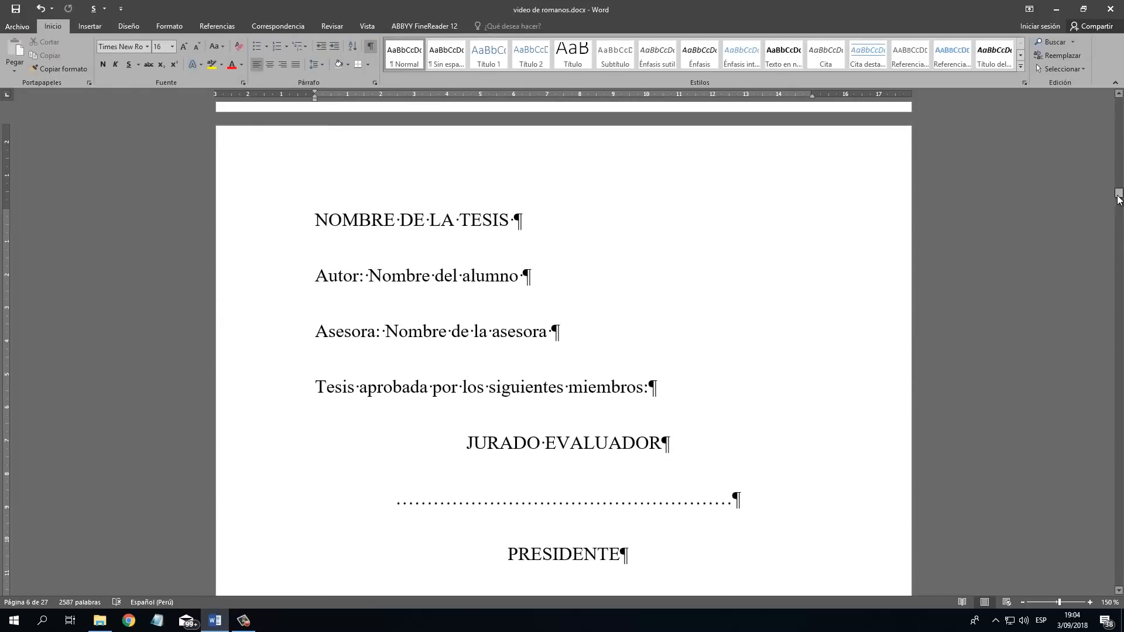
pyautogui.moveTo(1119, 198); pyautogui.dragTo(1119, 152)
pyautogui.moveTo(1123, 108); pyautogui.dragTo(1123, 94)
pyautogui.scroll(-8, 826, 262)
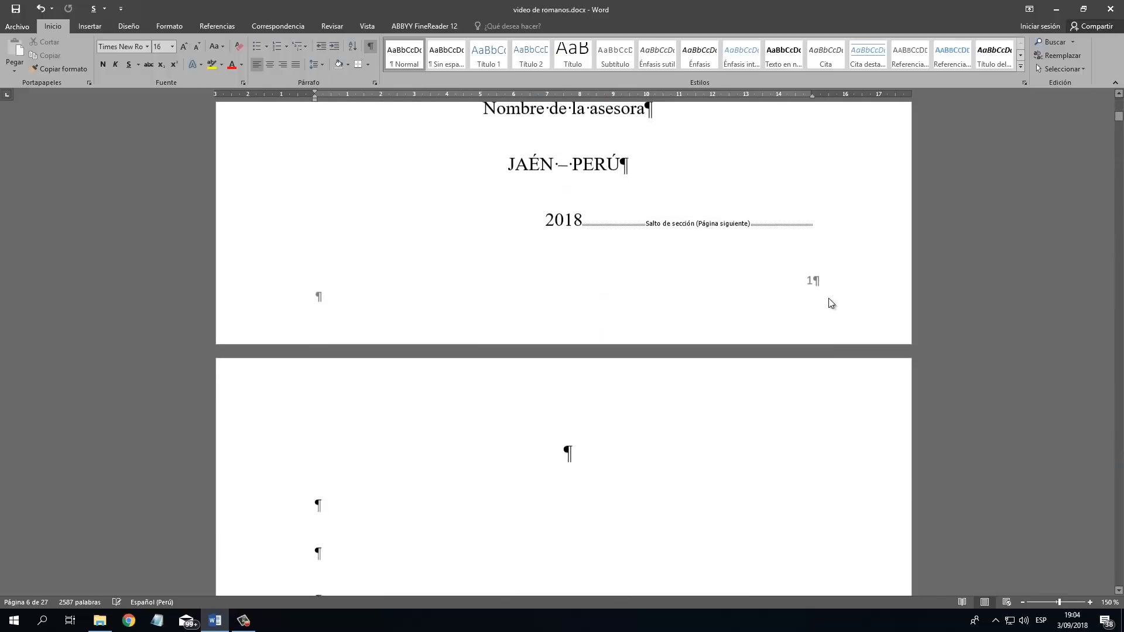
pyautogui.click(805, 286)
pyautogui.doubleClick(804, 286)
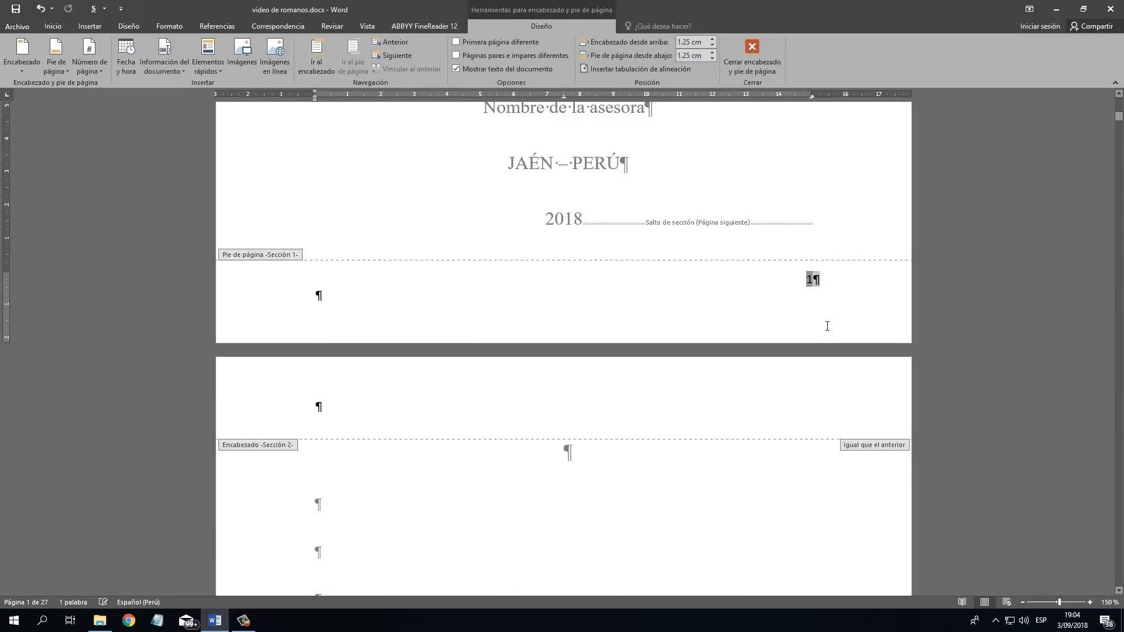
pyautogui.scroll(-15, 831, 325)
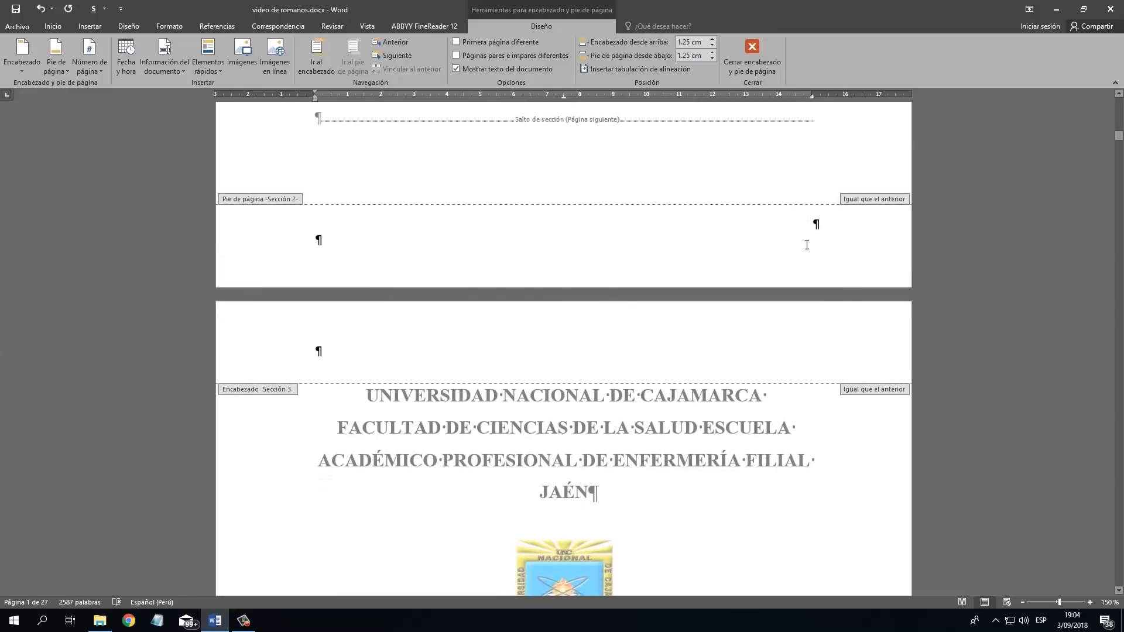
pyautogui.scroll(-15, 837, 287)
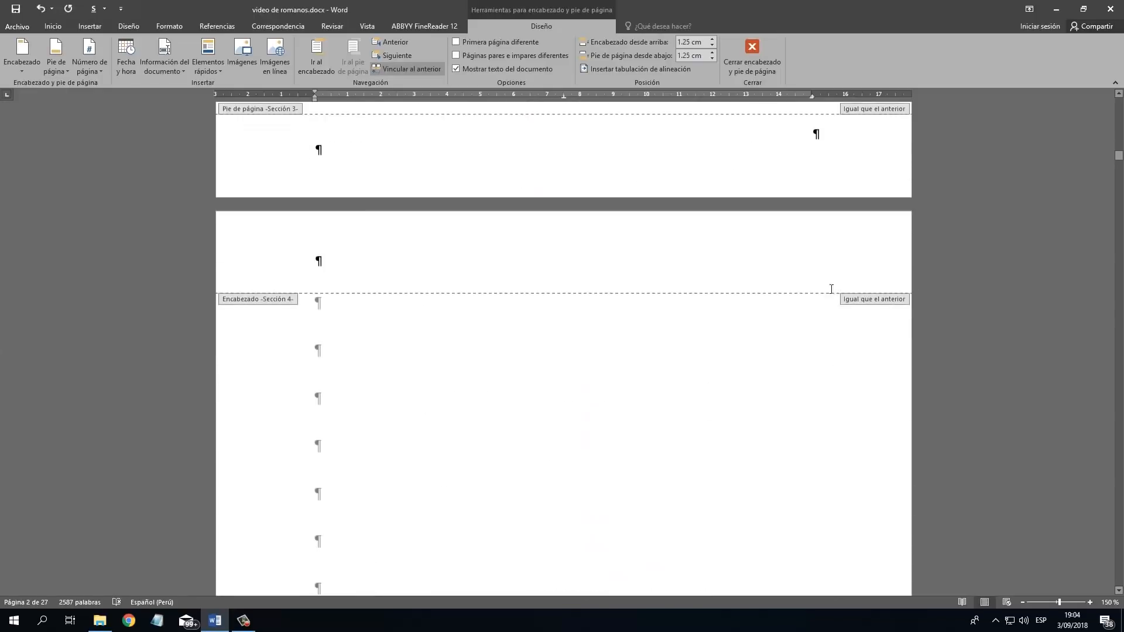
pyautogui.scroll(8, 823, 311)
pyautogui.scroll(-2, 802, 246)
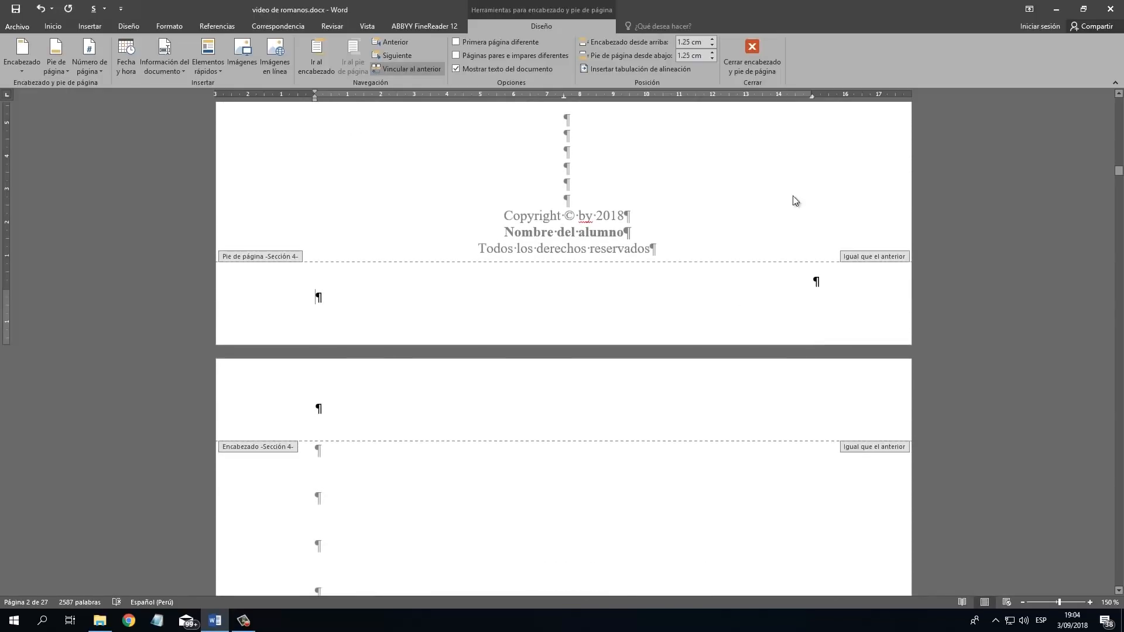
pyautogui.click(750, 61)
# Delete the page number from the jury page's footer (section 5) and leave footer editing.
pyautogui.scroll(15, 853, 290)
pyautogui.scroll(-12, 846, 296)
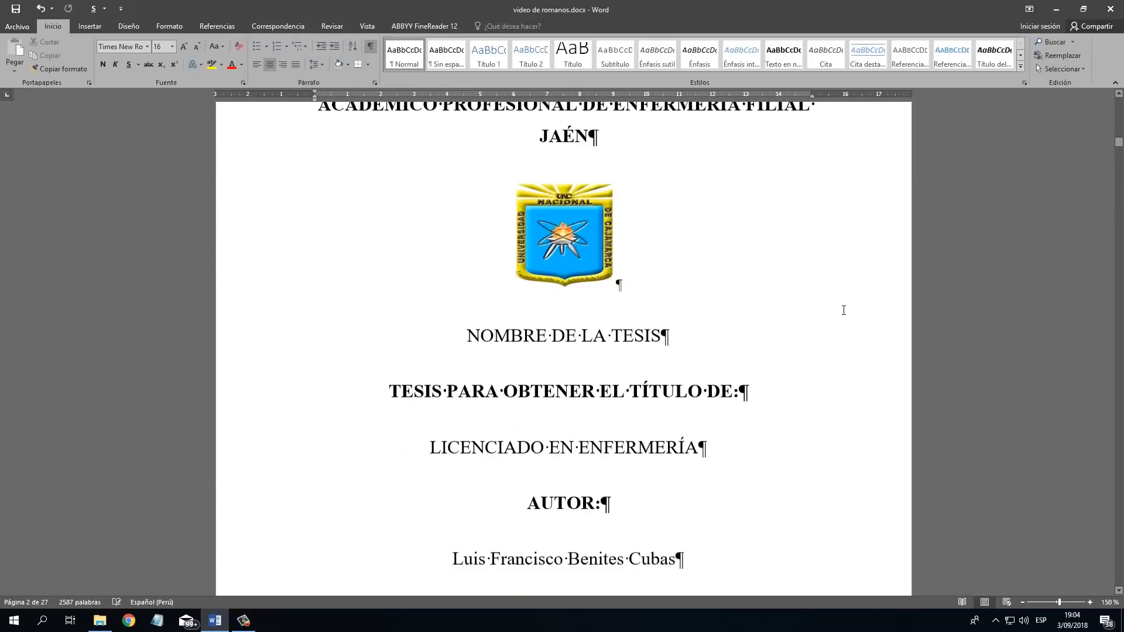
pyautogui.scroll(-15, 836, 324)
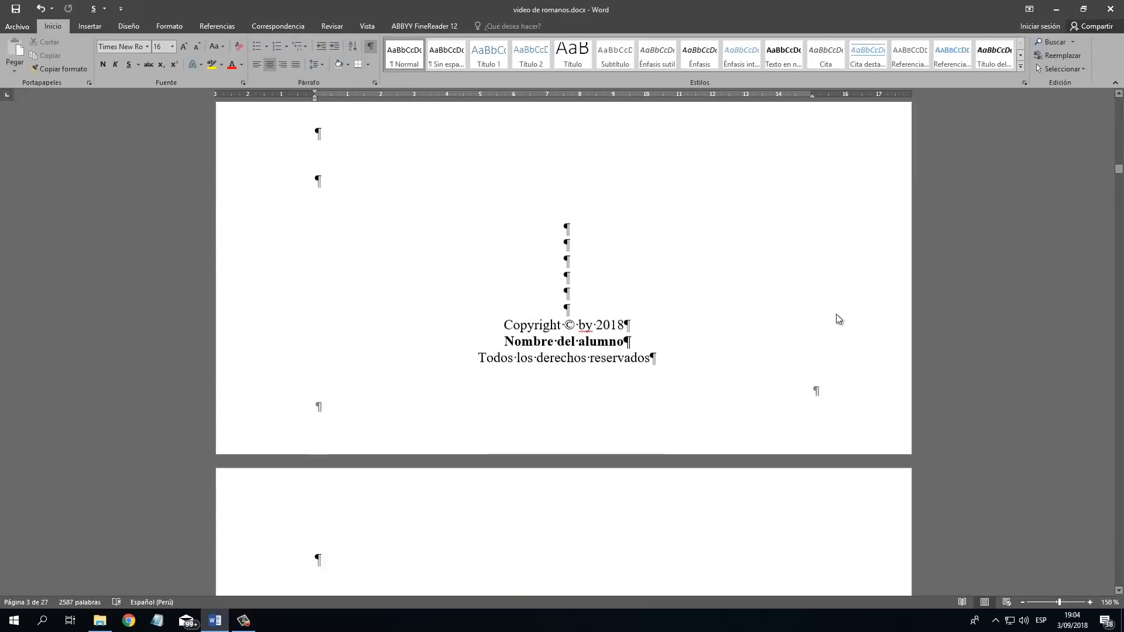
pyautogui.scroll(-16, 836, 315)
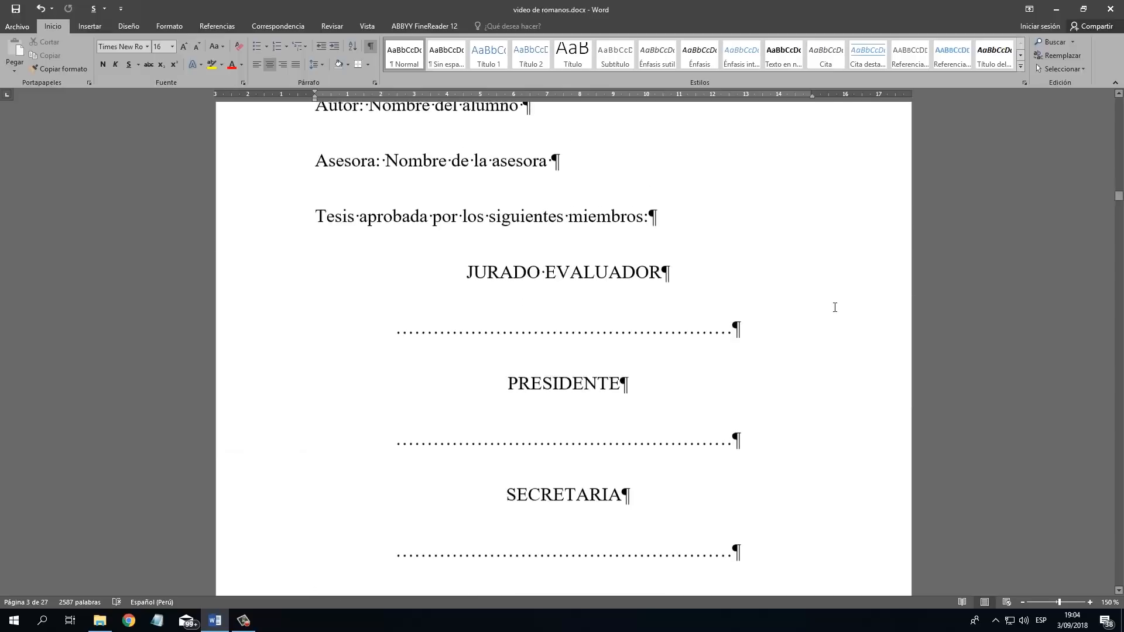
pyautogui.scroll(-5, 834, 307)
pyautogui.click(816, 299)
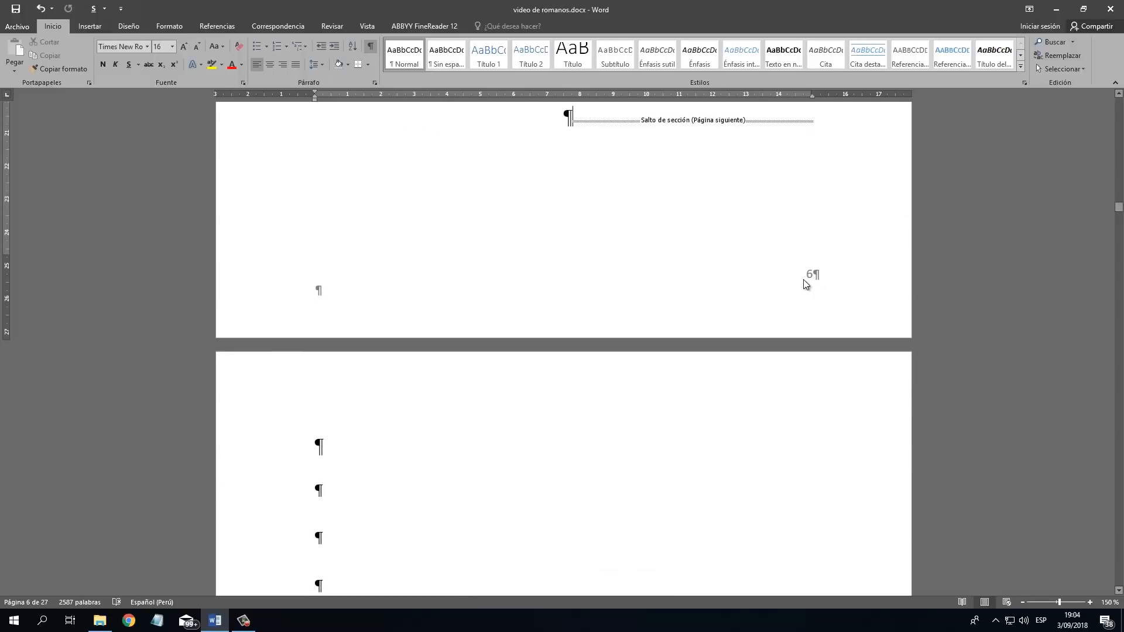
pyautogui.doubleClick(806, 285)
pyautogui.press('Delete')
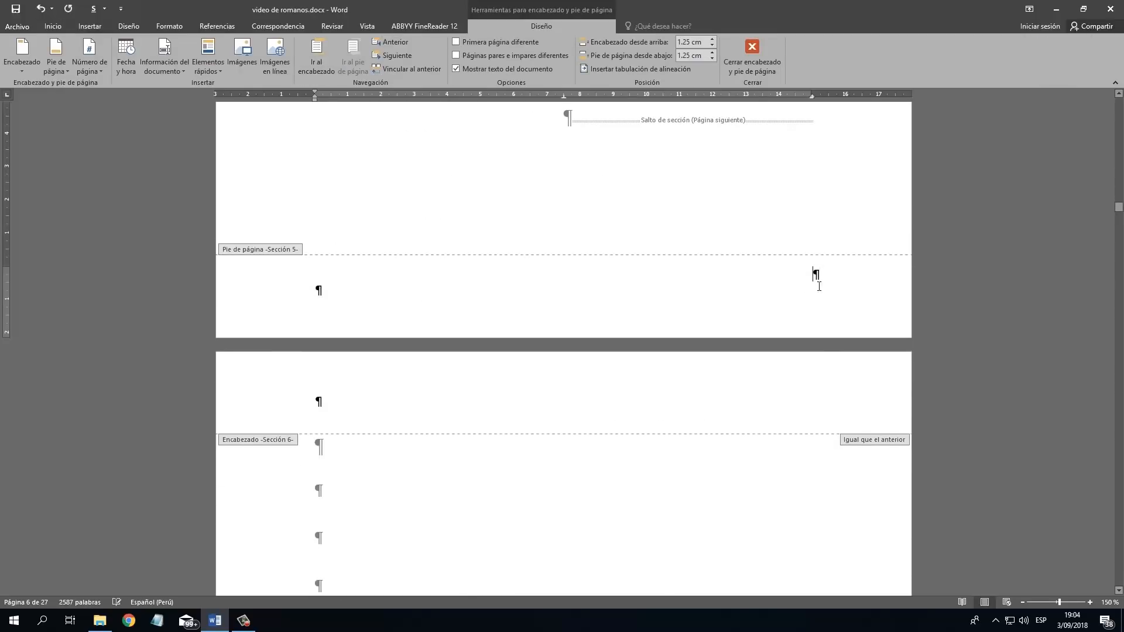
pyautogui.click(751, 58)
# Set the dedication page's footer (section 6) page number format to i, ii, iii, continuing from the previous section, and leave footer editing.
pyautogui.scroll(-20, 779, 215)
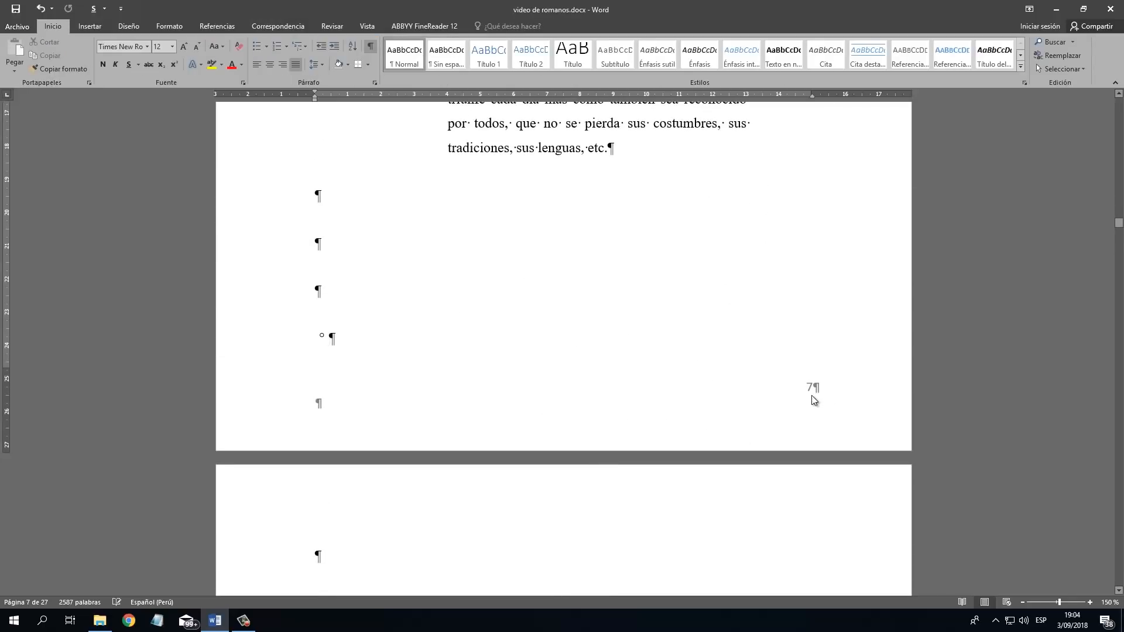
pyautogui.doubleClick(814, 396)
pyautogui.doubleClick(810, 396)
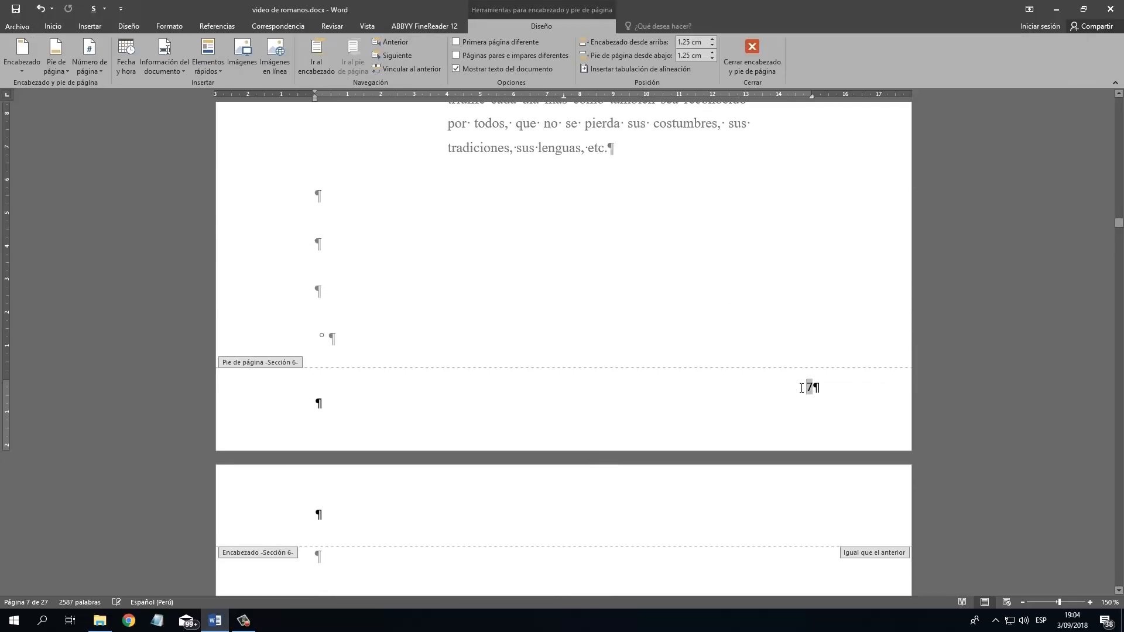
pyautogui.doubleClick(808, 388)
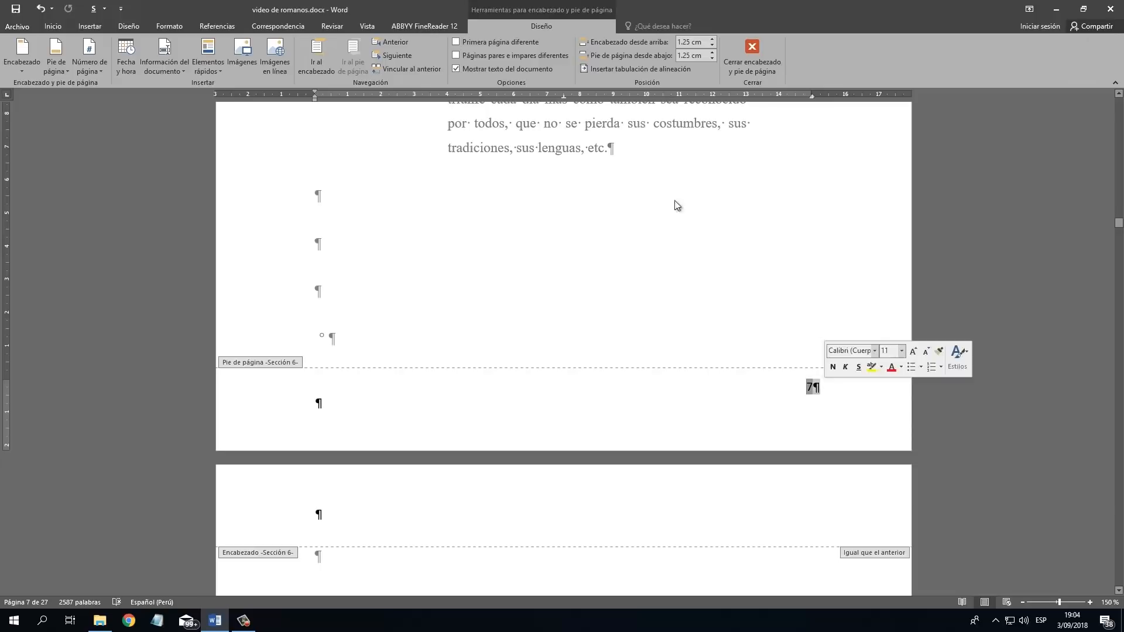
pyautogui.click(89, 68)
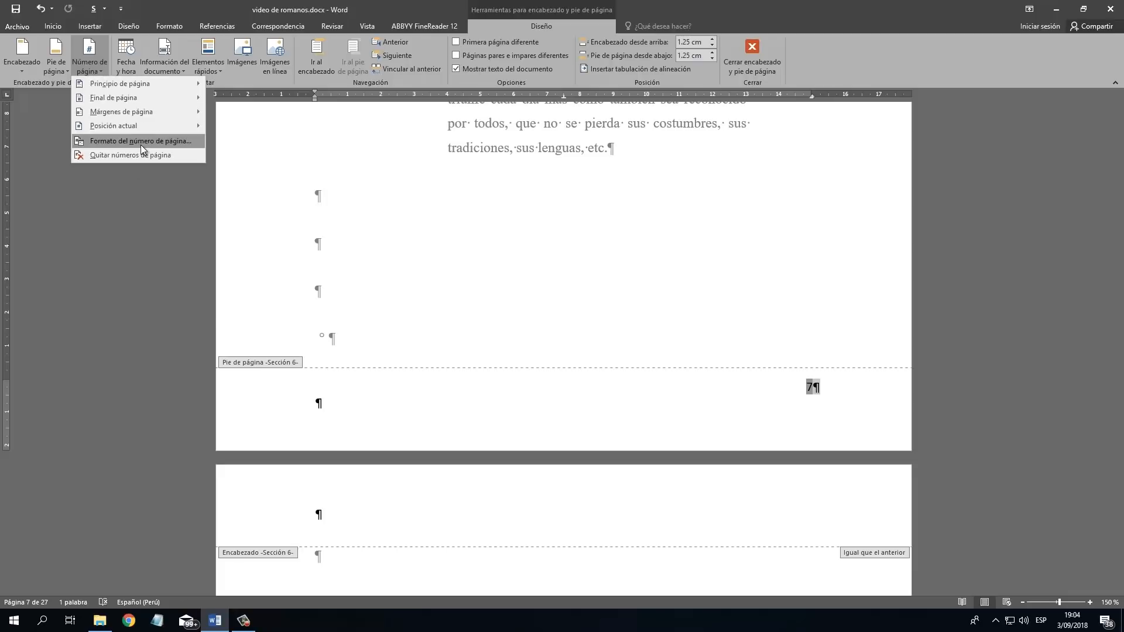
pyautogui.click(141, 143)
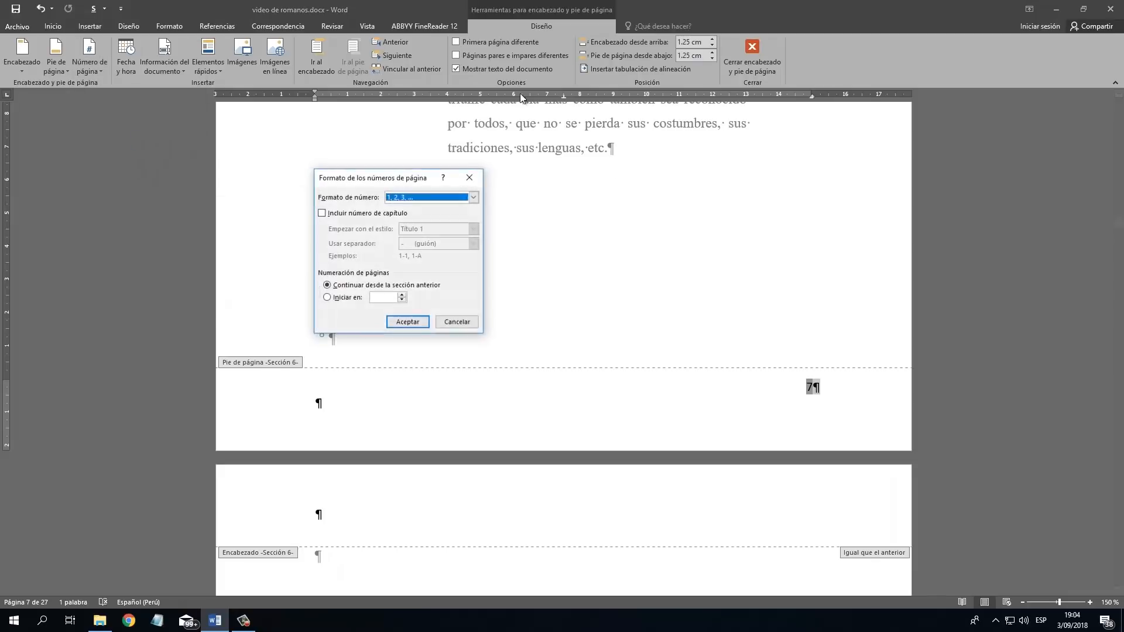
pyautogui.click(420, 200)
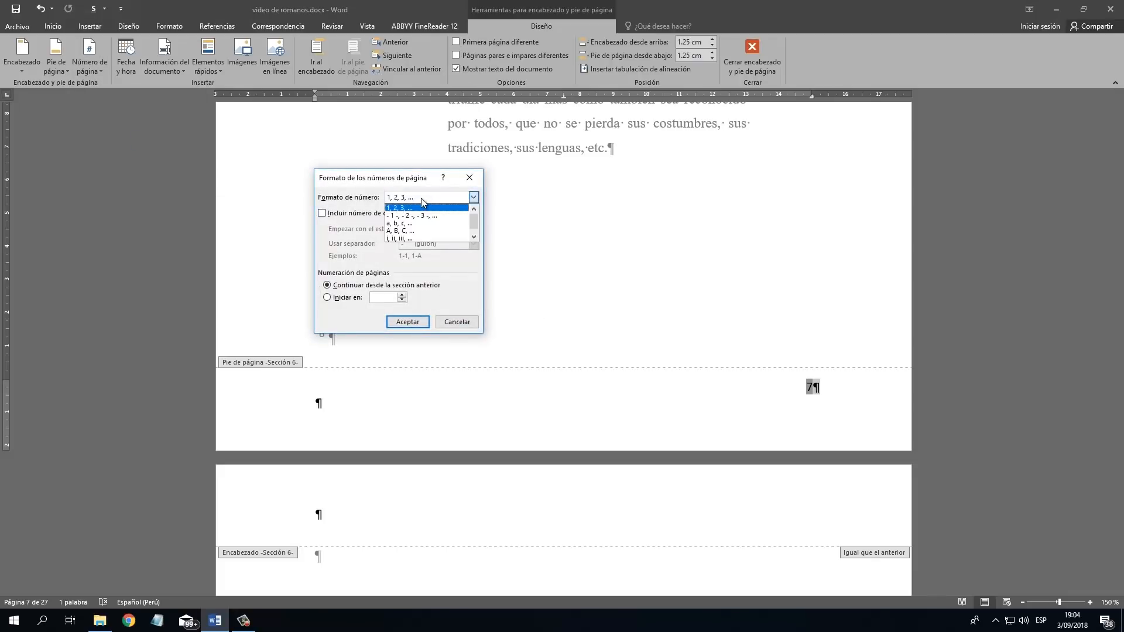
pyautogui.click(432, 238)
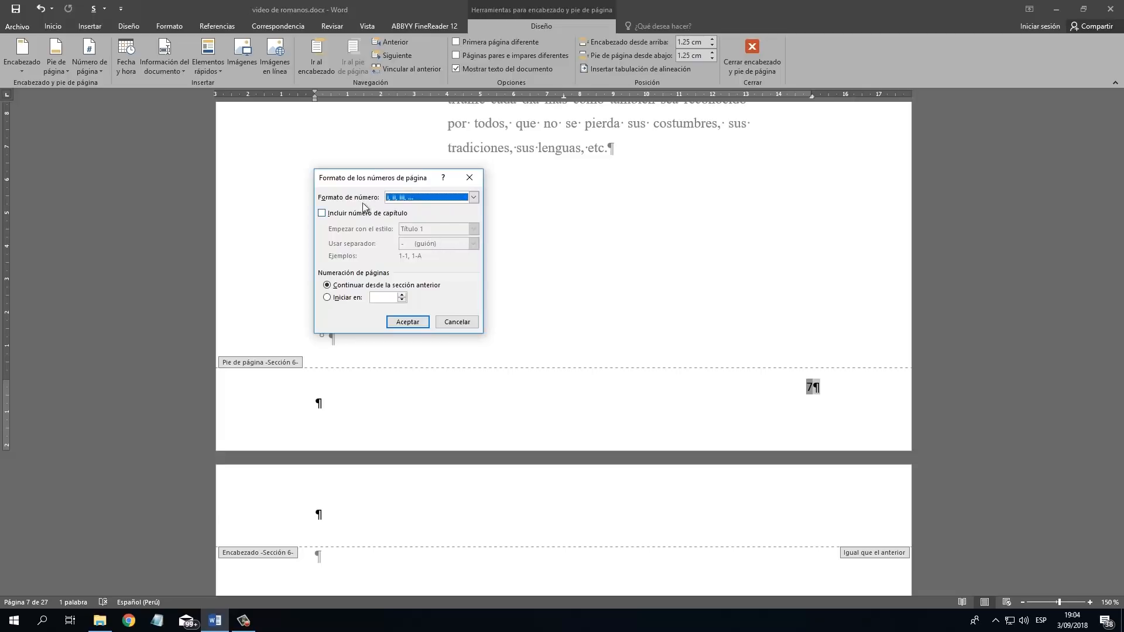
pyautogui.click(407, 322)
pyautogui.scroll(-2, 760, 313)
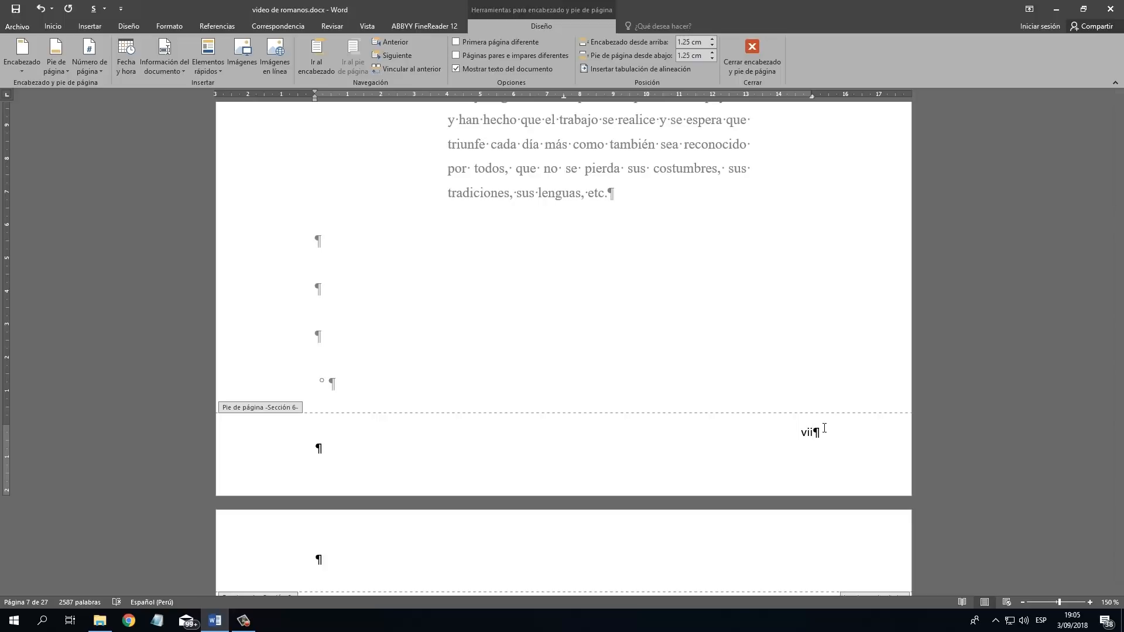
pyautogui.click(752, 53)
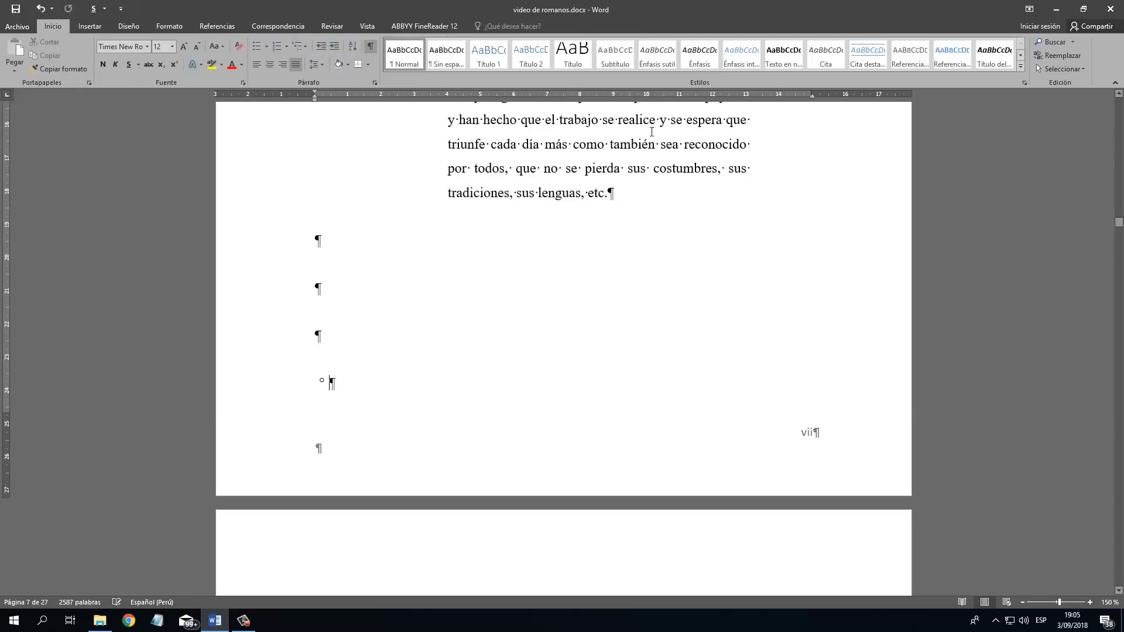
# Examine the footer page numbers from the dedication page through the introduction and the first pages of CAPÍTULO I.
pyautogui.scroll(-10, 712, 298)
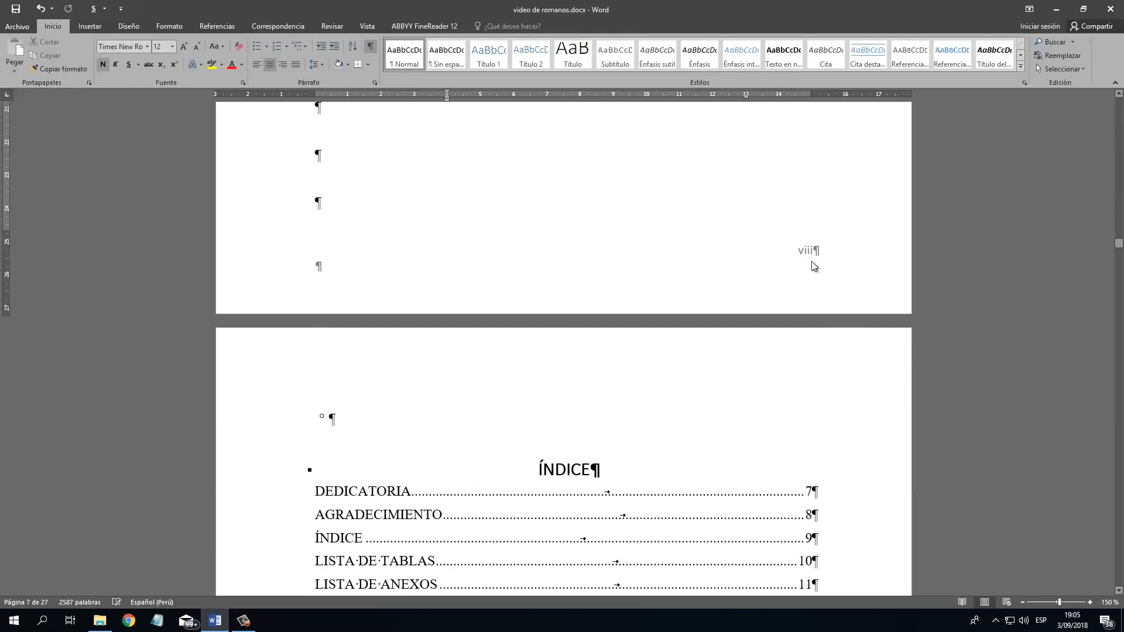
pyautogui.scroll(-15, 810, 265)
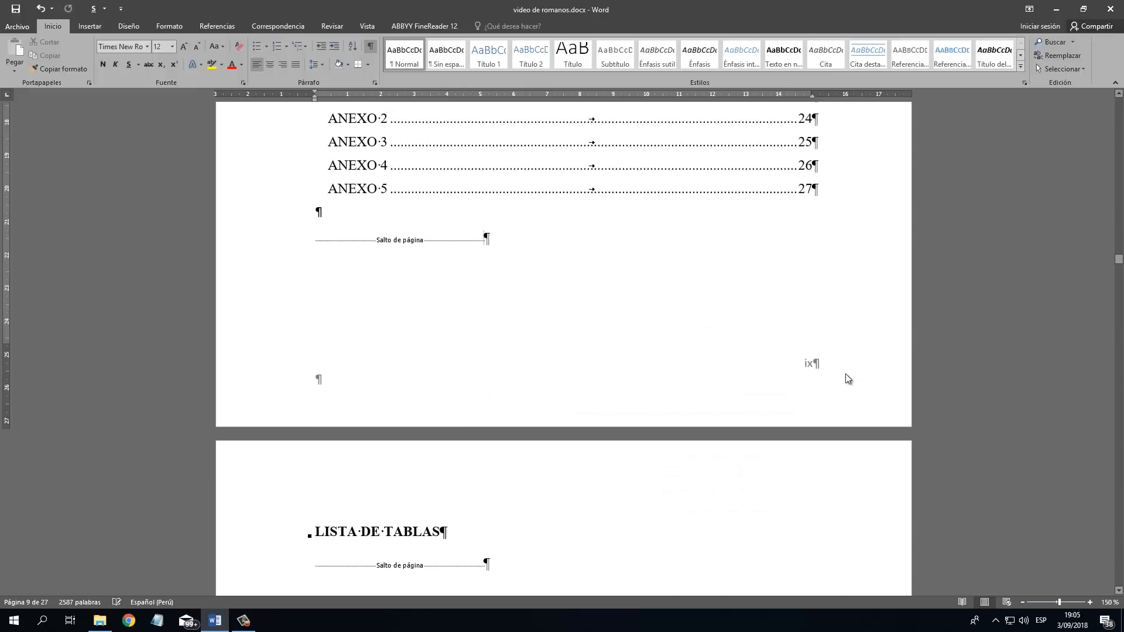
pyautogui.scroll(-10, 840, 368)
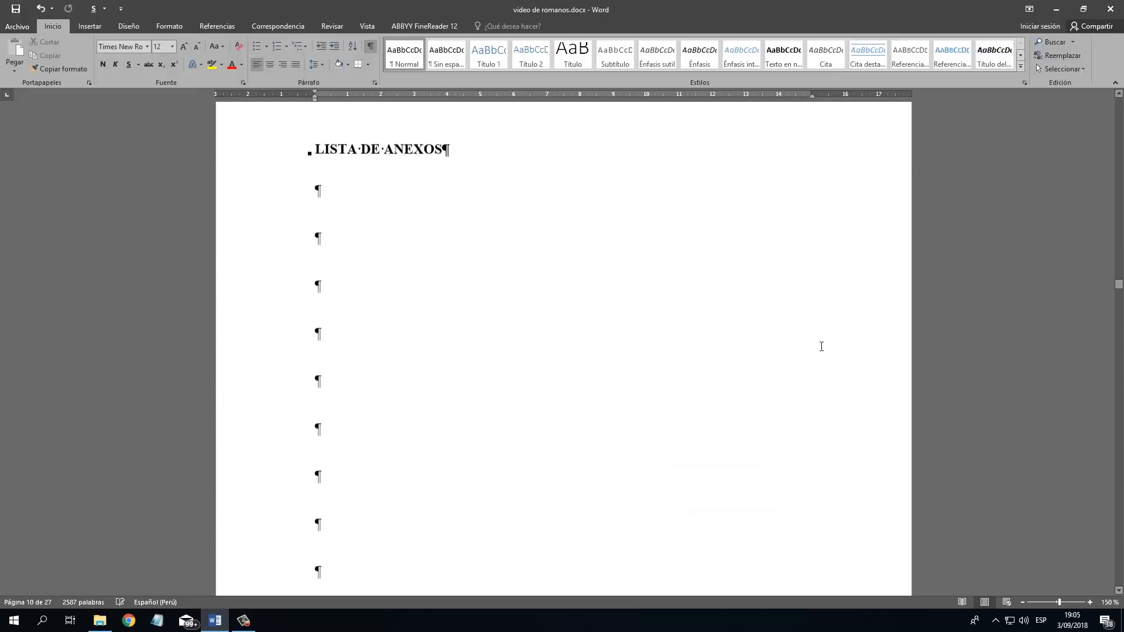
pyautogui.scroll(-15, 822, 345)
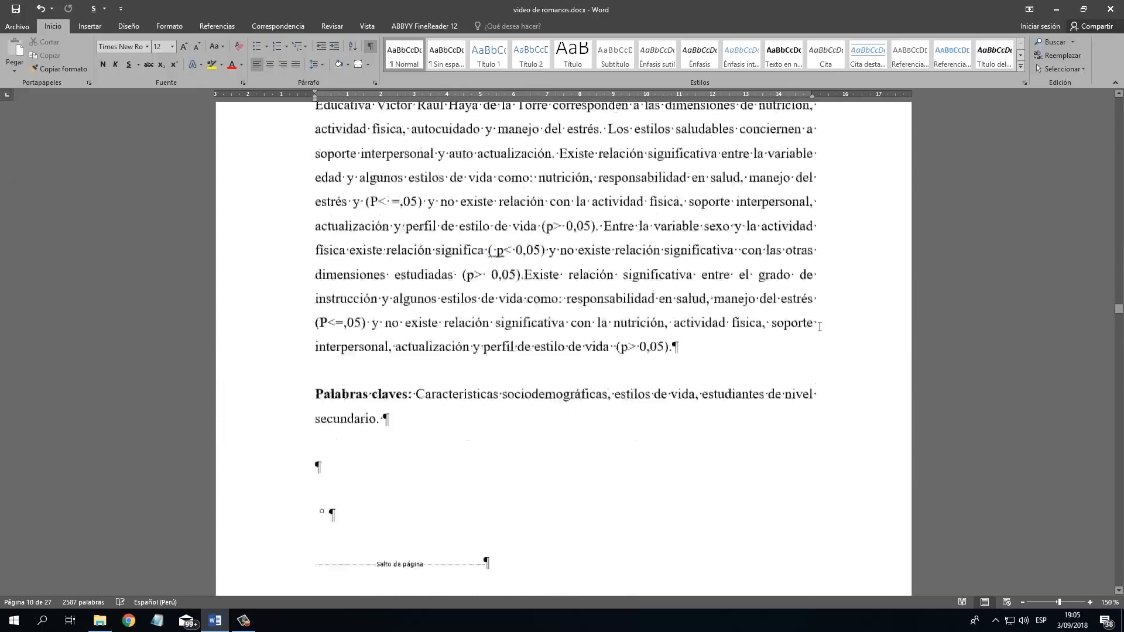
pyautogui.scroll(-15, 832, 320)
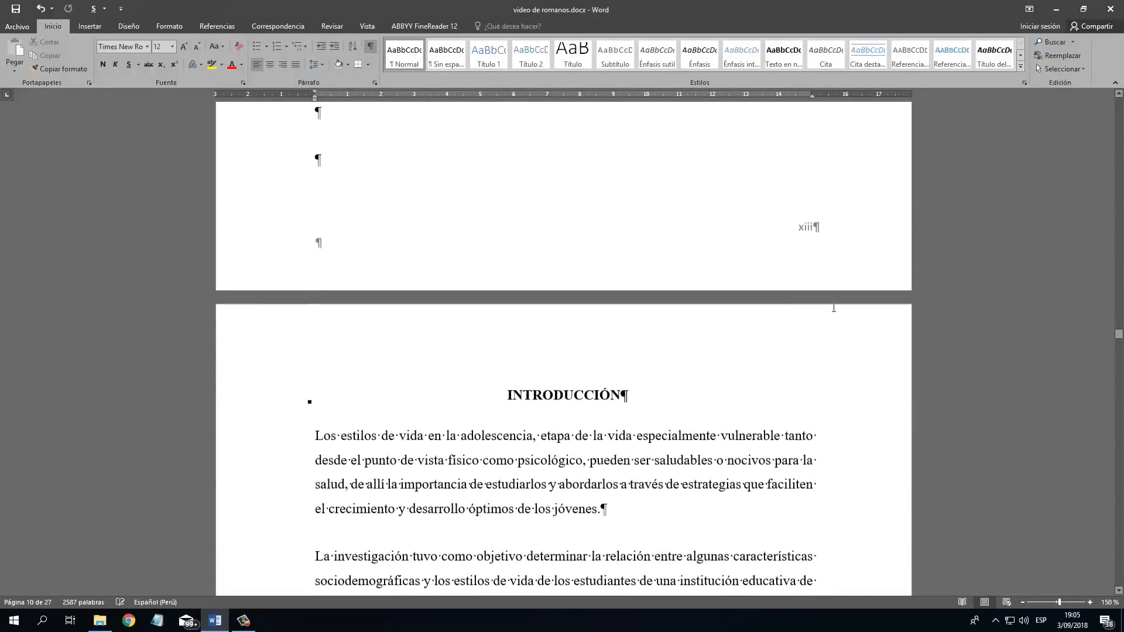
pyautogui.scroll(-9, 825, 273)
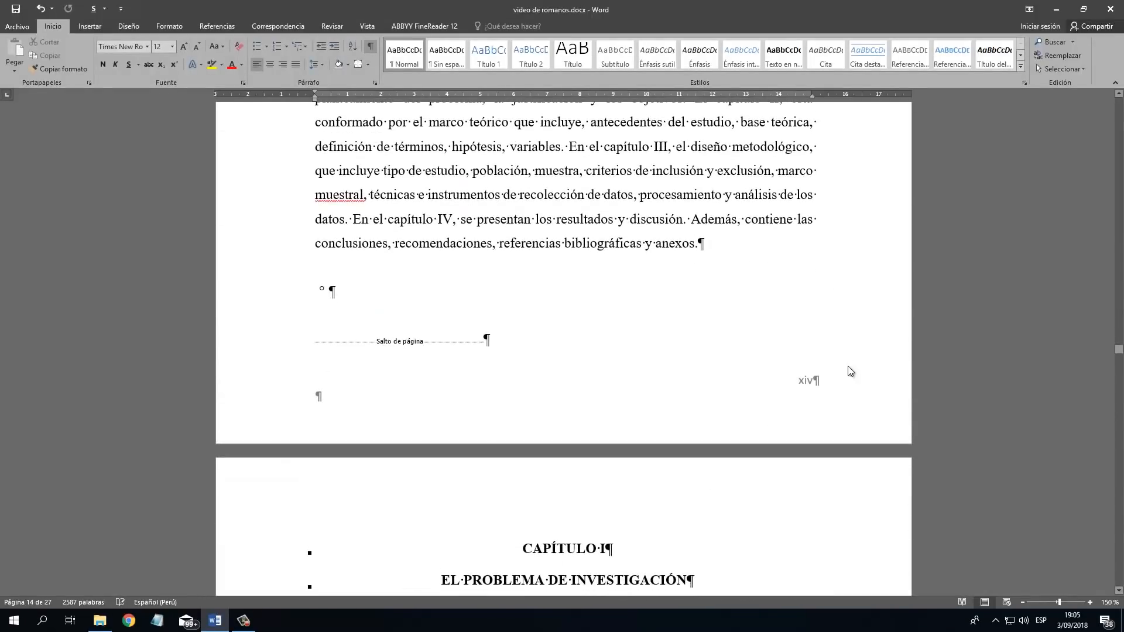
pyautogui.scroll(-14, 848, 367)
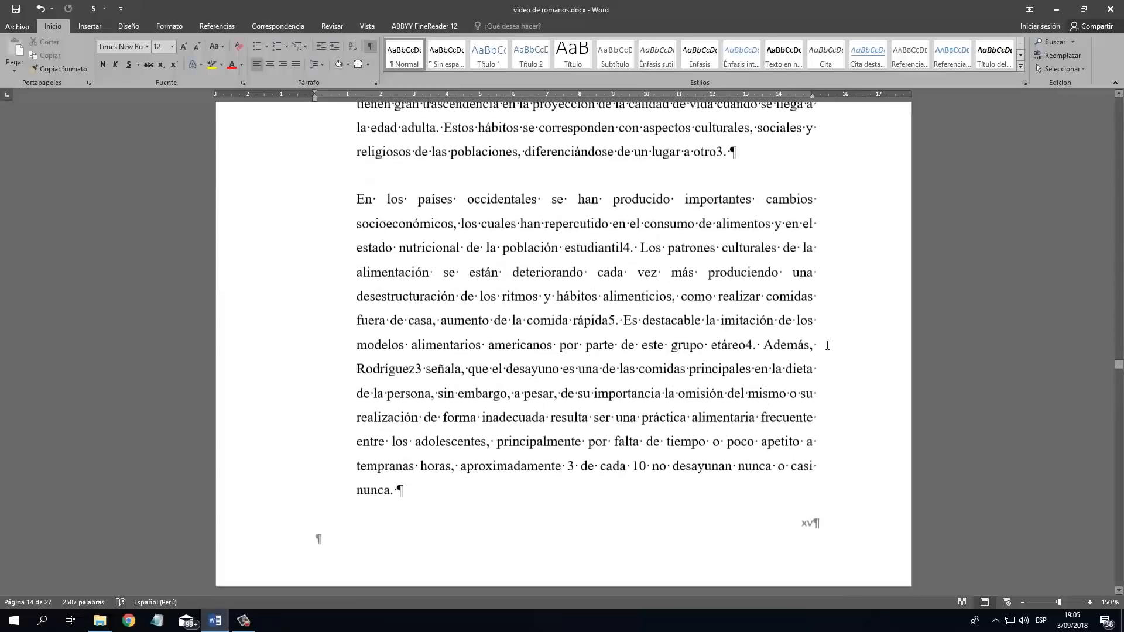
pyautogui.scroll(-2, 820, 381)
pyautogui.scroll(15, 813, 402)
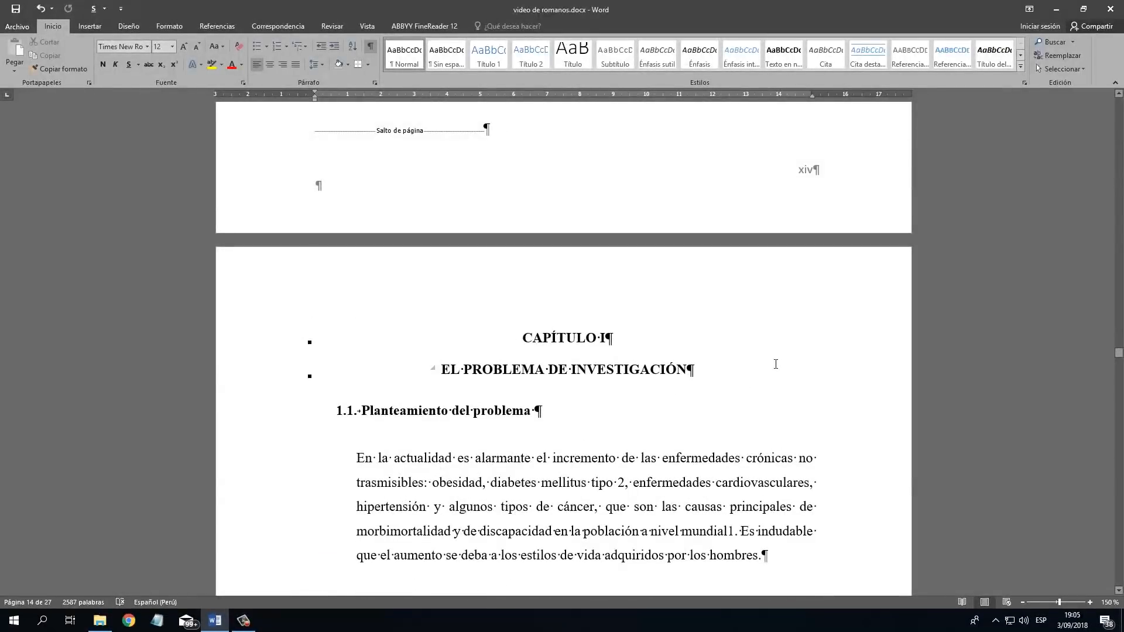
pyautogui.scroll(3, 761, 351)
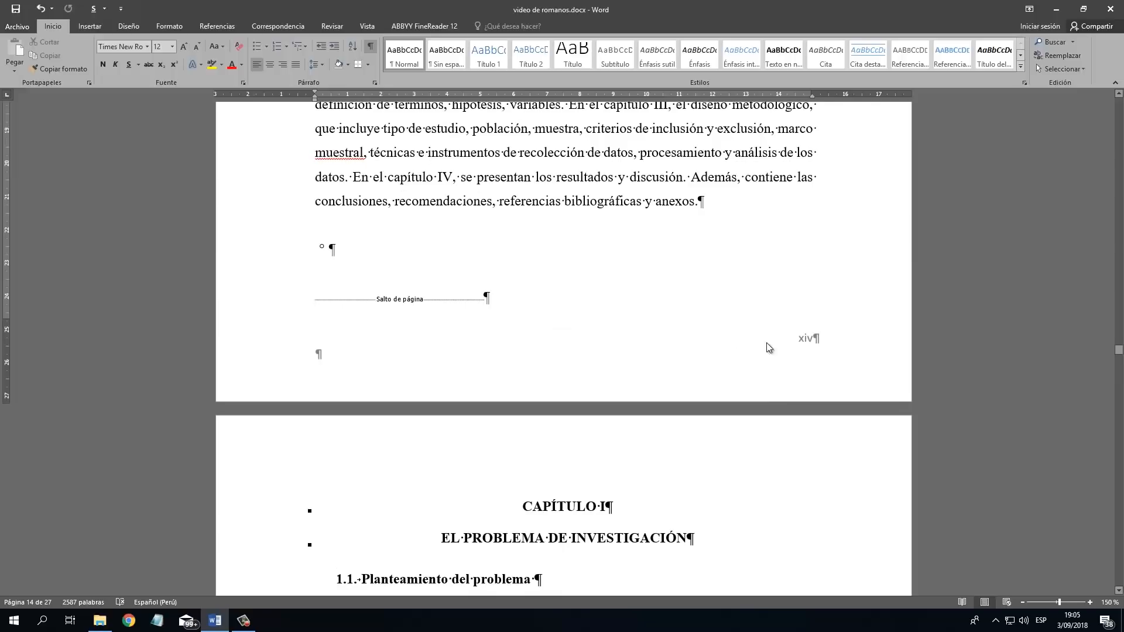
pyautogui.scroll(-6, 776, 353)
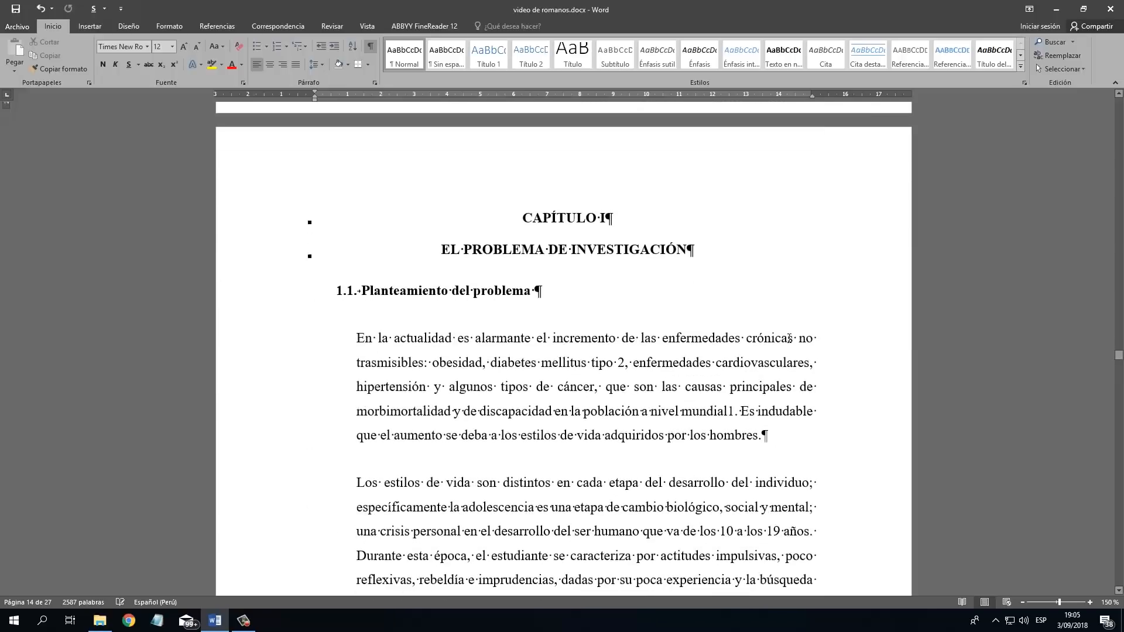
pyautogui.scroll(6, 624, 304)
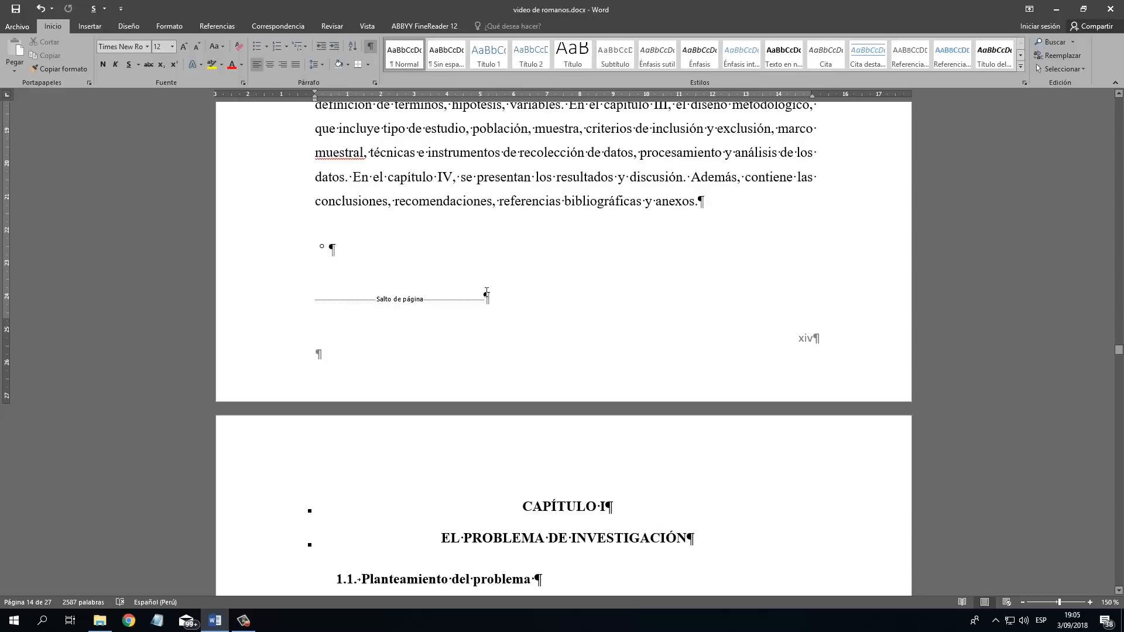
# Insert a next-page section break after the introduction's page break and delete the empty paragraph above the CAPÍTULO I heading.
pyautogui.click(175, 27)
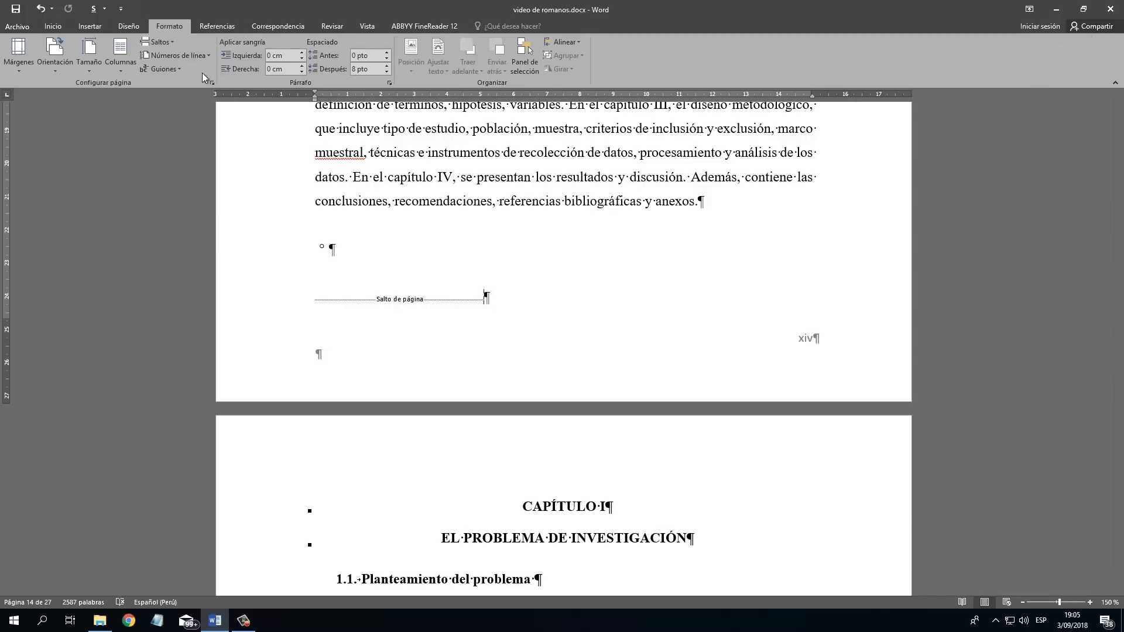
pyautogui.click(169, 43)
pyautogui.click(240, 204)
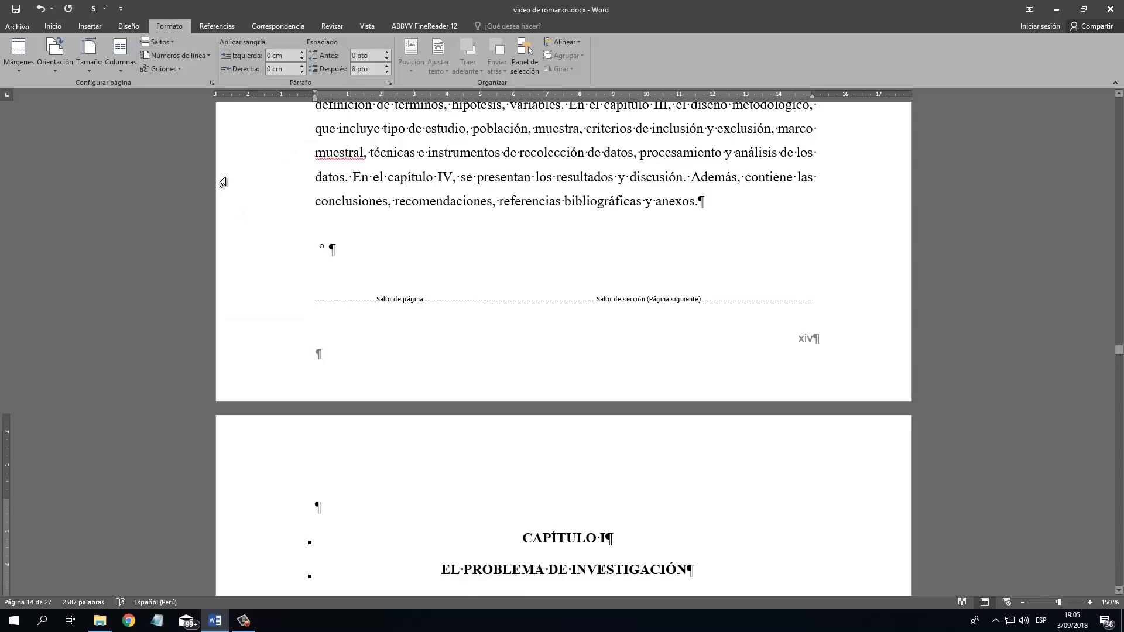
pyautogui.scroll(-3, 571, 359)
pyautogui.press('Delete')
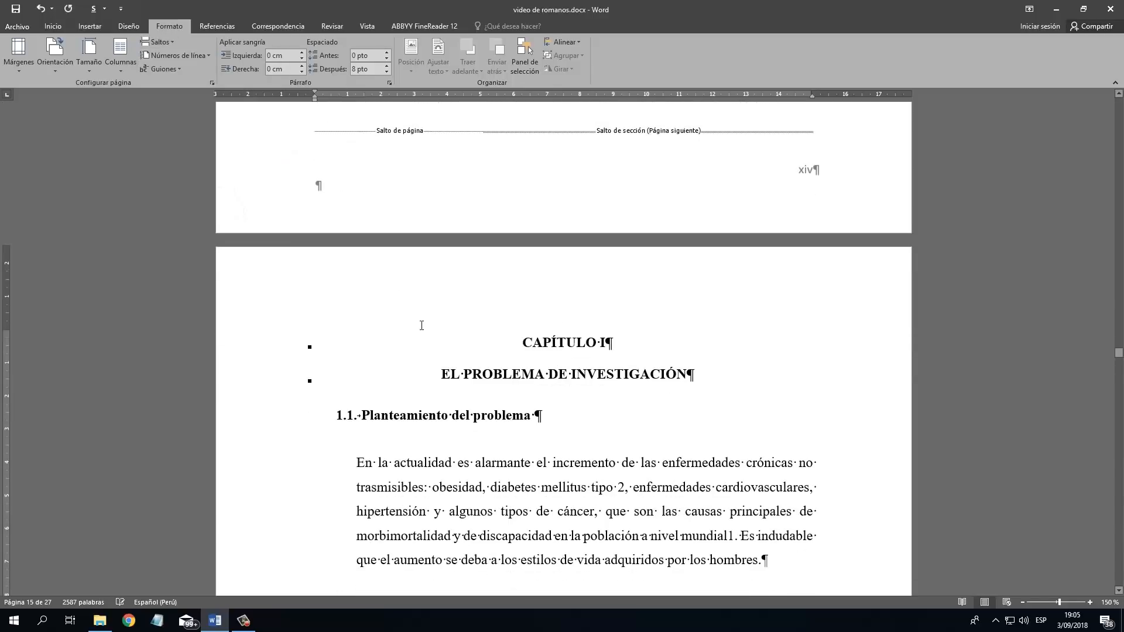
# Examine the footers on the introduction's last page (section 6) and the first page of CAPÍTULO I (section 7).
pyautogui.scroll(-20, 536, 314)
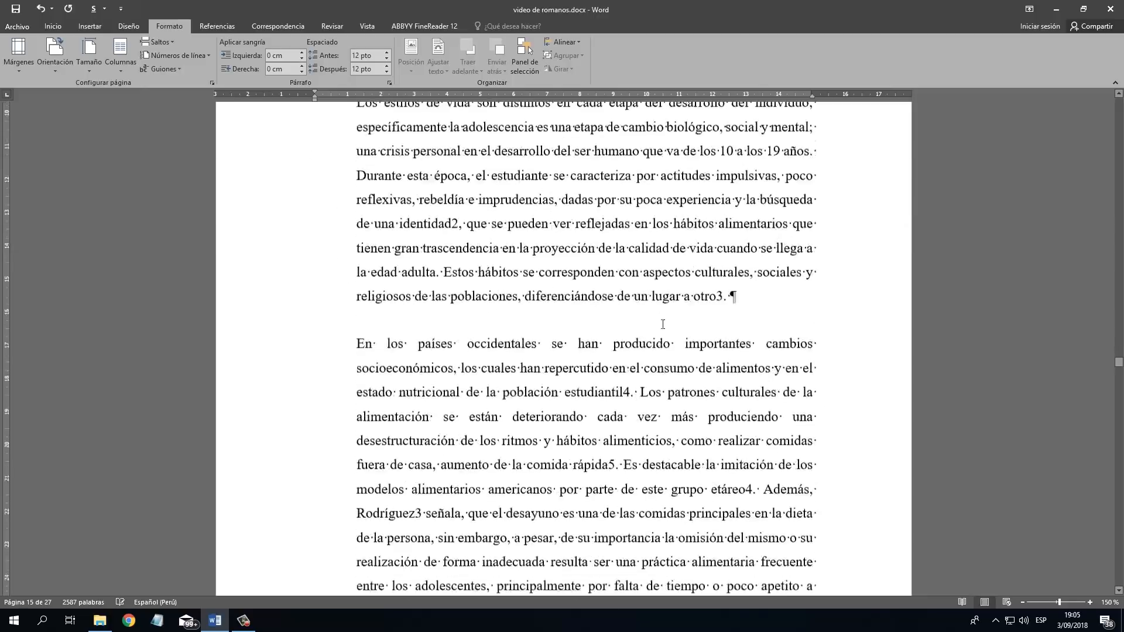
pyautogui.click(808, 341)
pyautogui.scroll(20, 808, 343)
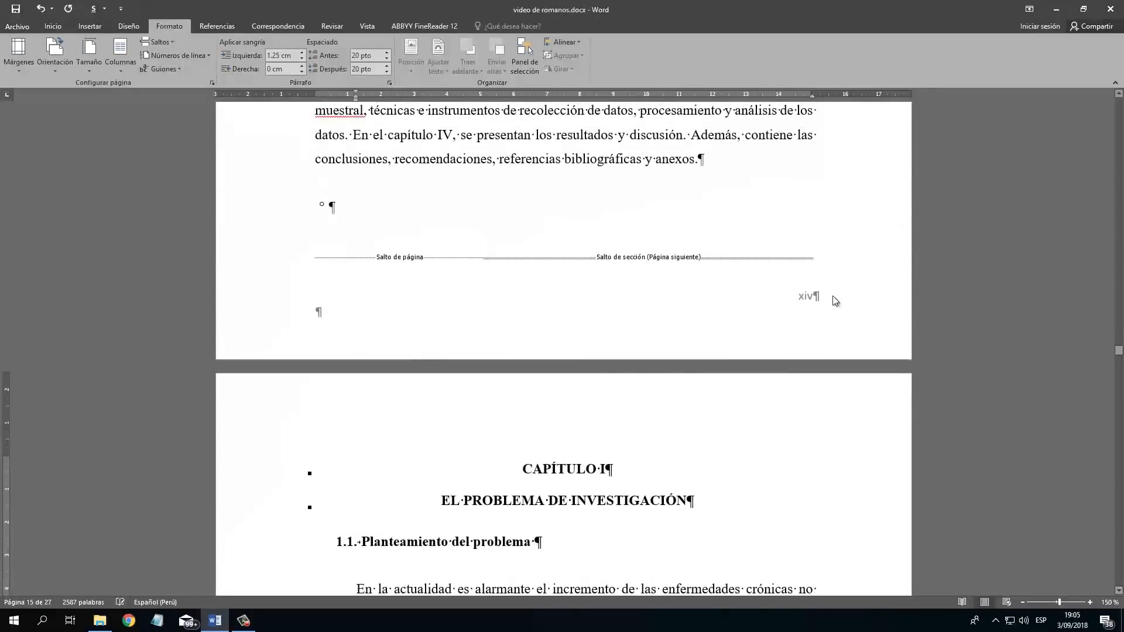
pyautogui.click(805, 309)
pyautogui.doubleClick(811, 300)
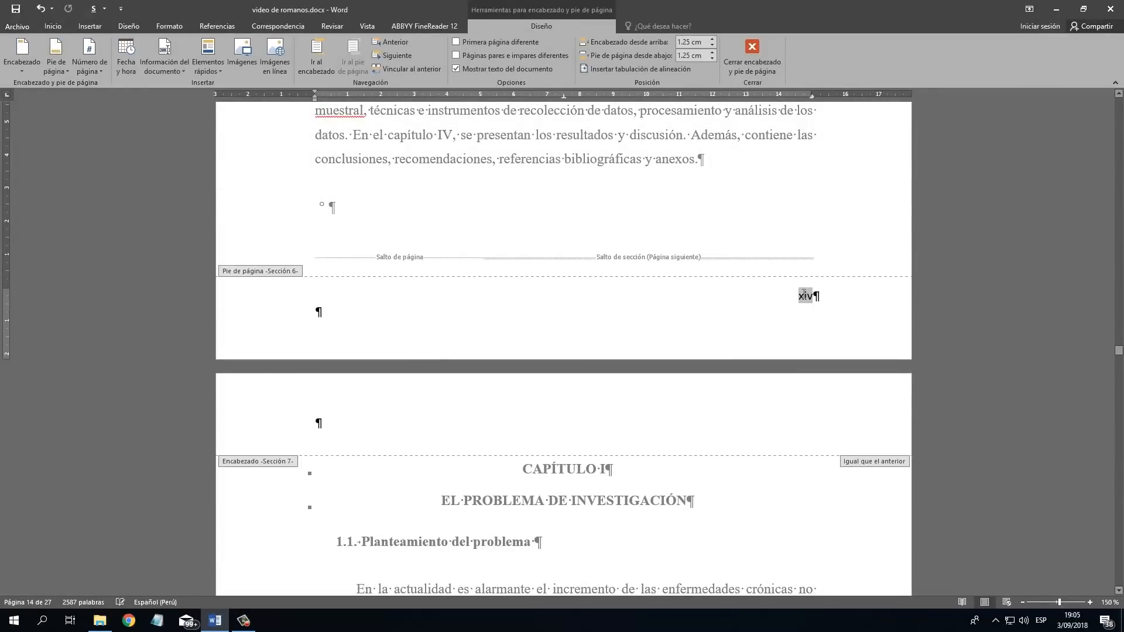
pyautogui.doubleClick(804, 296)
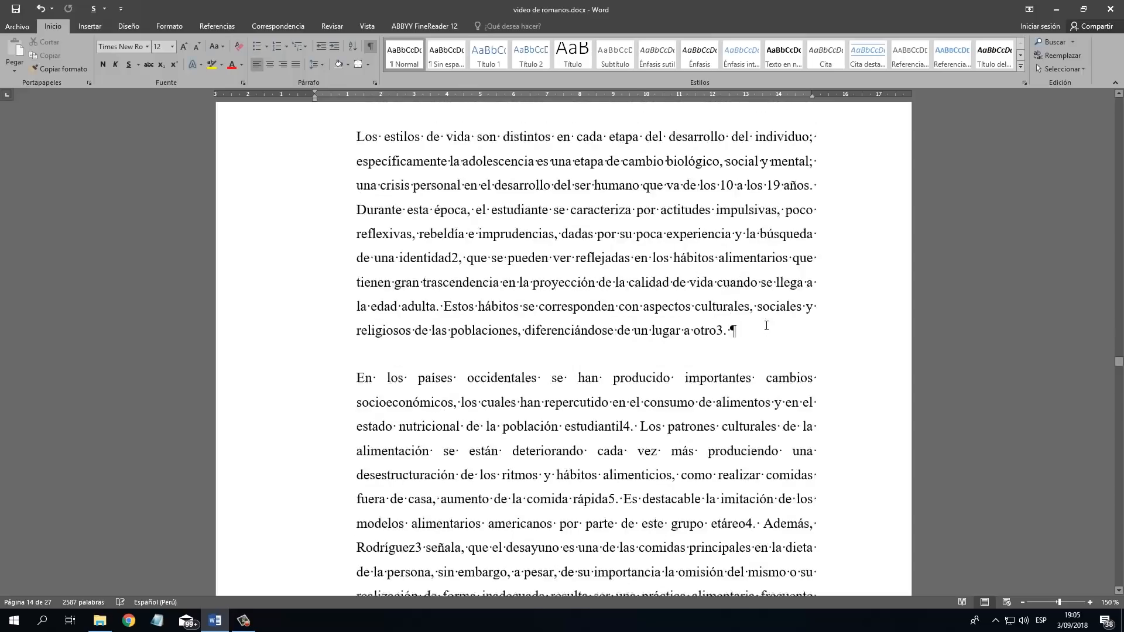
pyautogui.scroll(-4, 764, 327)
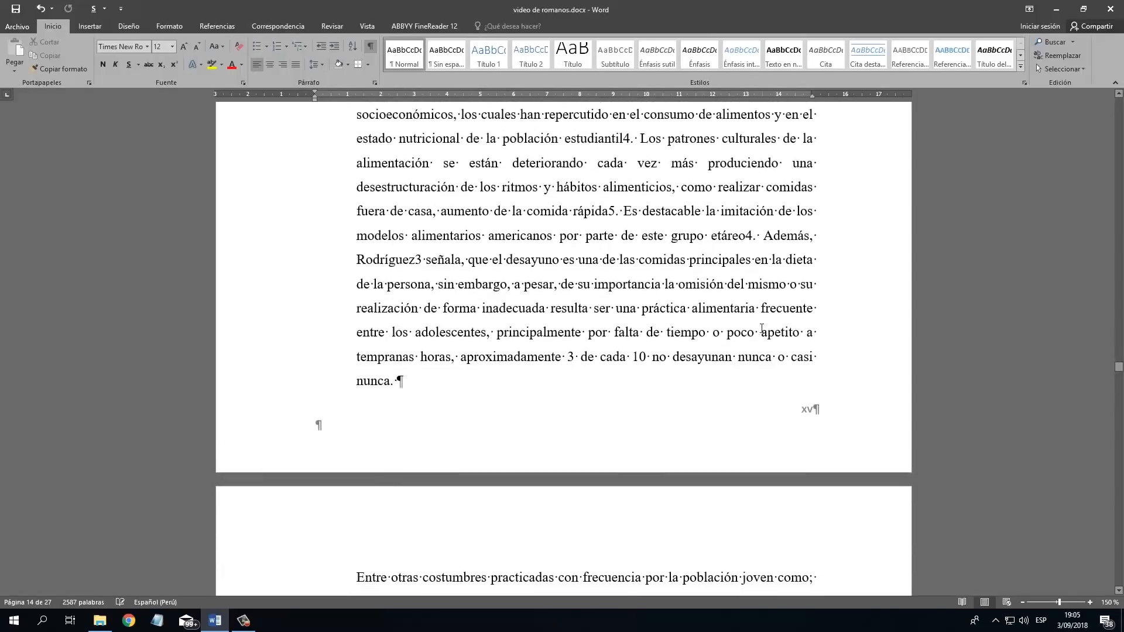
pyautogui.click(762, 329)
pyautogui.scroll(4, 755, 327)
pyautogui.scroll(4, 697, 313)
pyautogui.scroll(2, 589, 257)
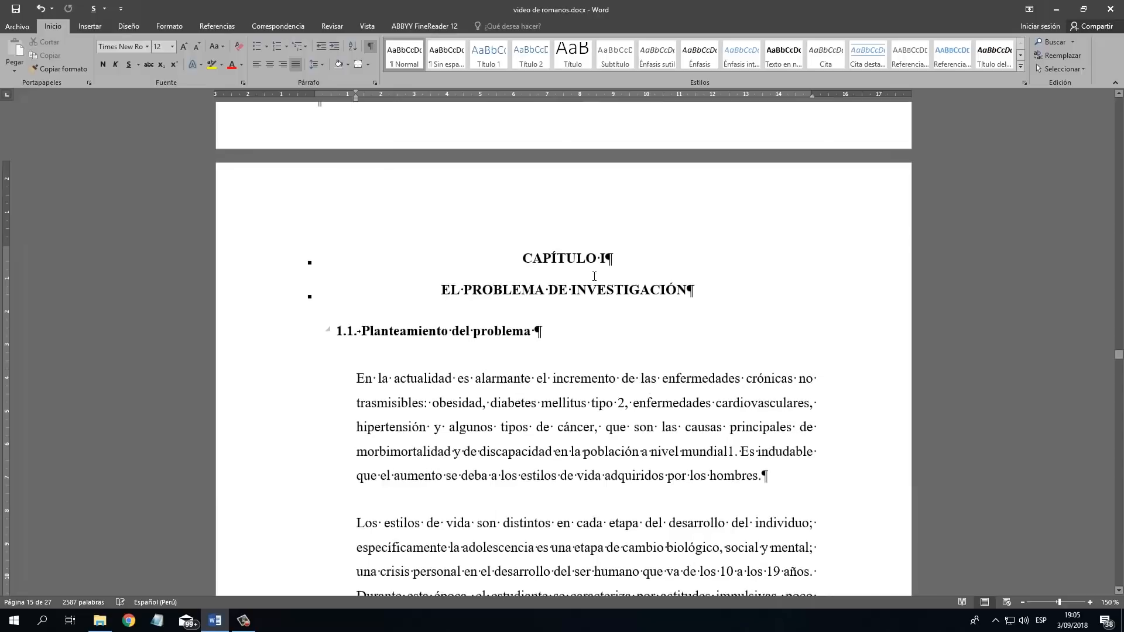
pyautogui.scroll(-6, 609, 280)
pyautogui.scroll(-5, 319, 343)
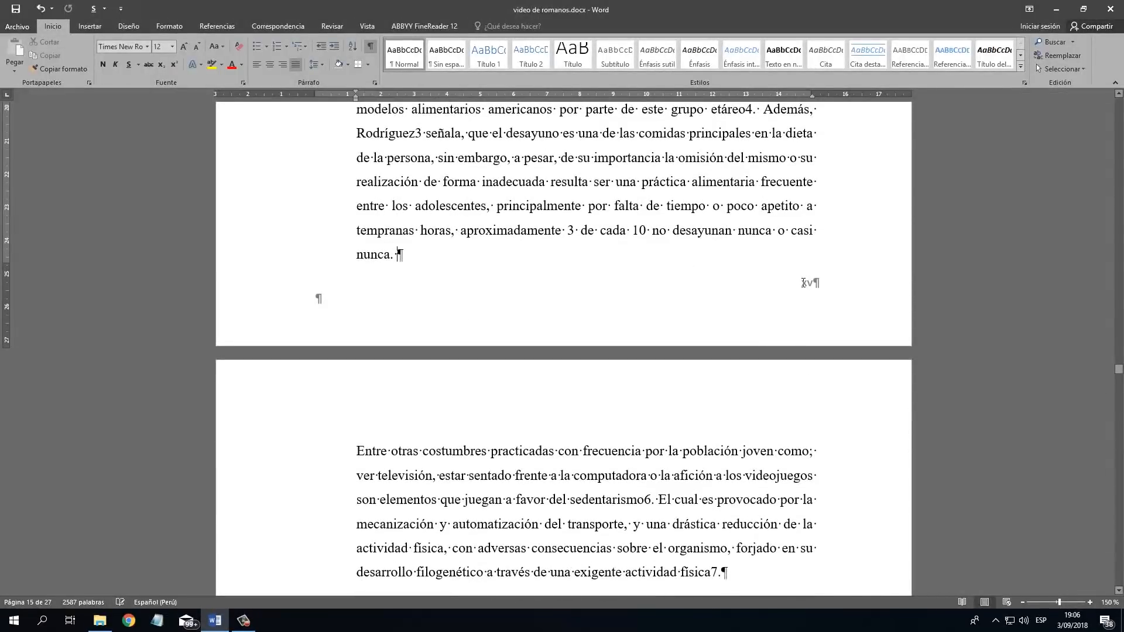
# Unlink the footer of CAPÍTULO I's first page (section 7) from the previous section and leave footer editing.
pyautogui.doubleClick(805, 283)
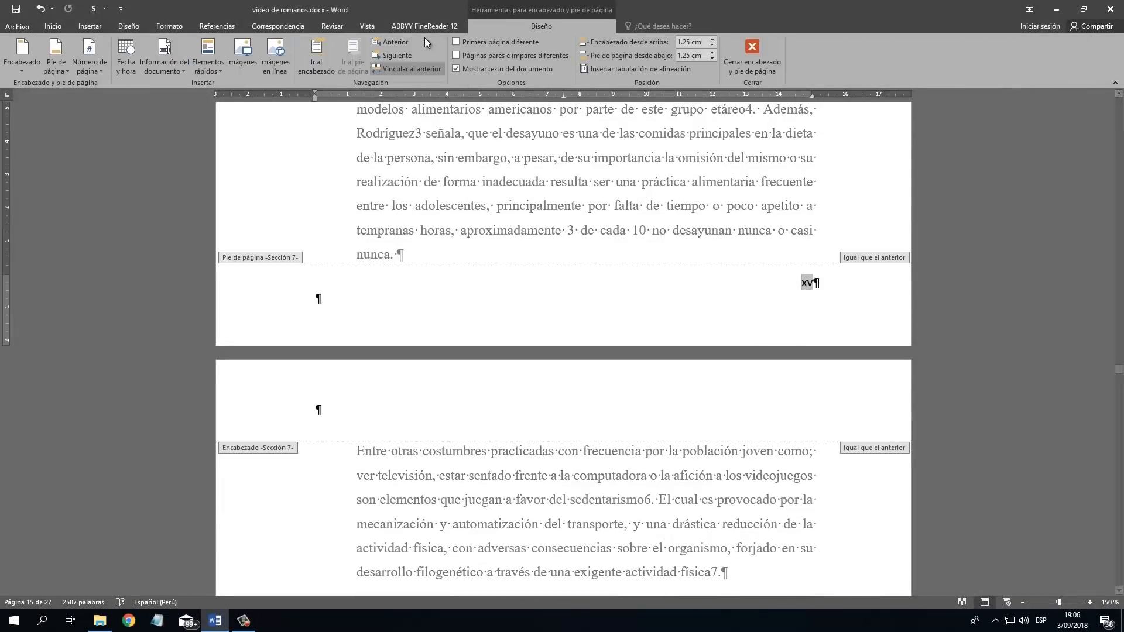
pyautogui.moveTo(855, 292); pyautogui.dragTo(853, 293)
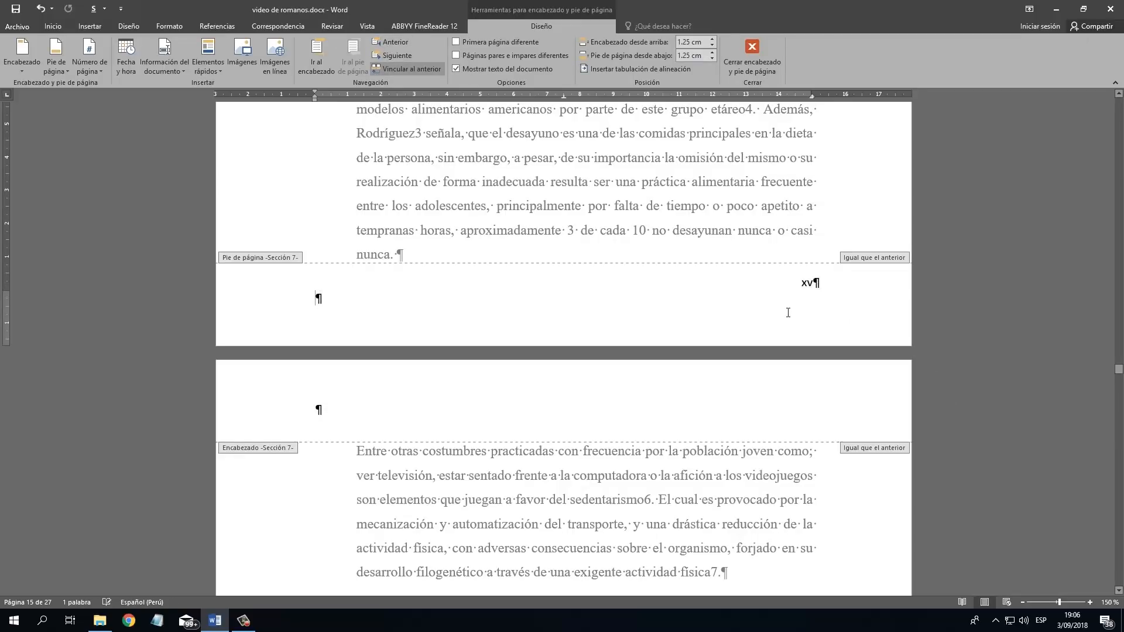
pyautogui.click(809, 283)
pyautogui.moveTo(798, 280); pyautogui.dragTo(830, 297)
pyautogui.click(394, 73)
pyautogui.scroll(3, 665, 240)
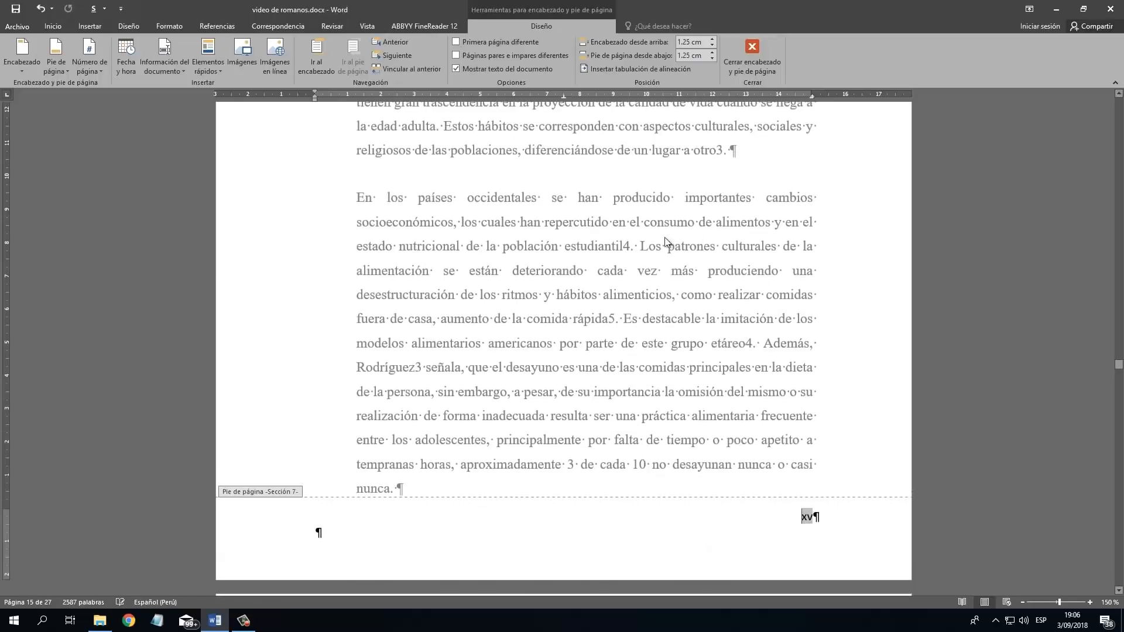
pyautogui.scroll(-7, 821, 287)
pyautogui.doubleClick(819, 292)
pyautogui.scroll(14, 816, 185)
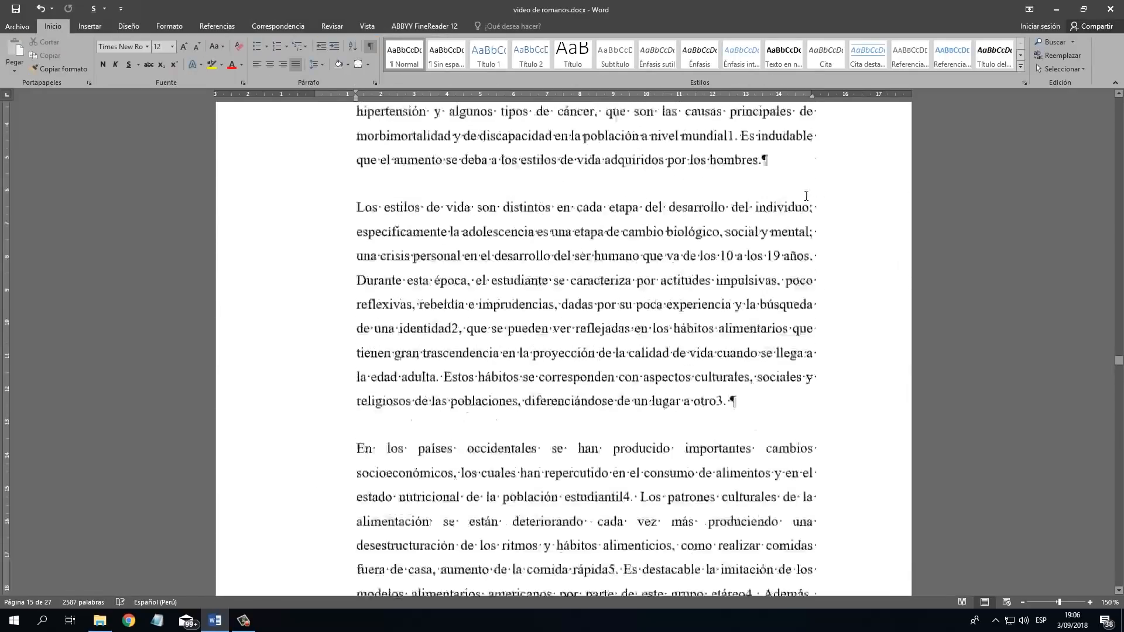
pyautogui.scroll(-13, 804, 195)
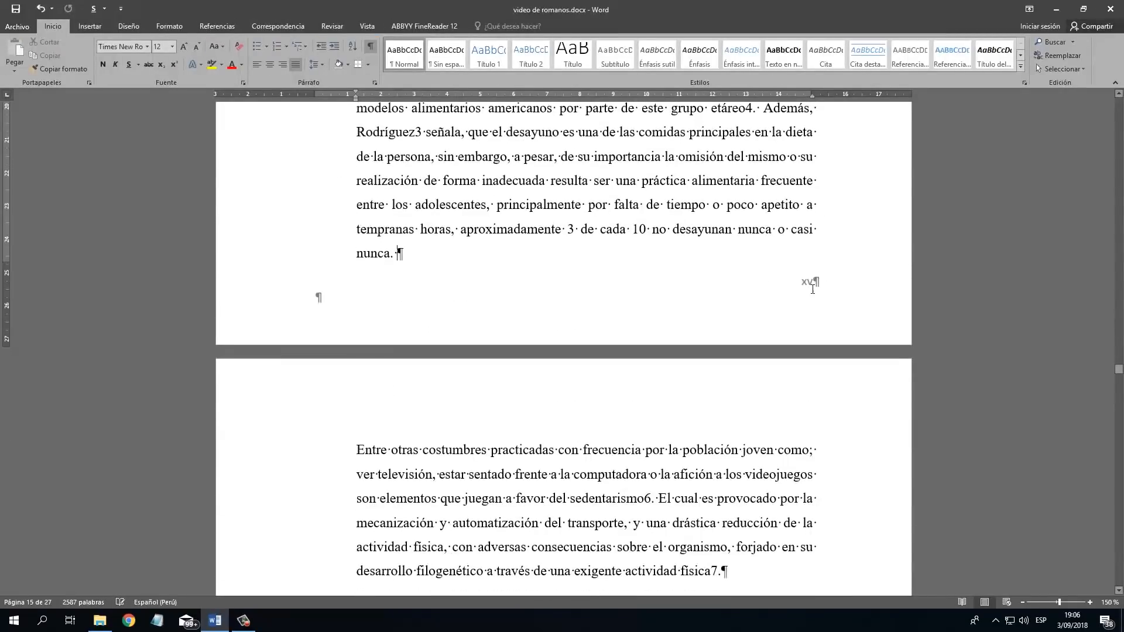
# Set the page number format in the CAPÍTULO I footer (section 7) to 1, 2, 3 and compare it with the introduction's footer.
pyautogui.doubleClick(812, 289)
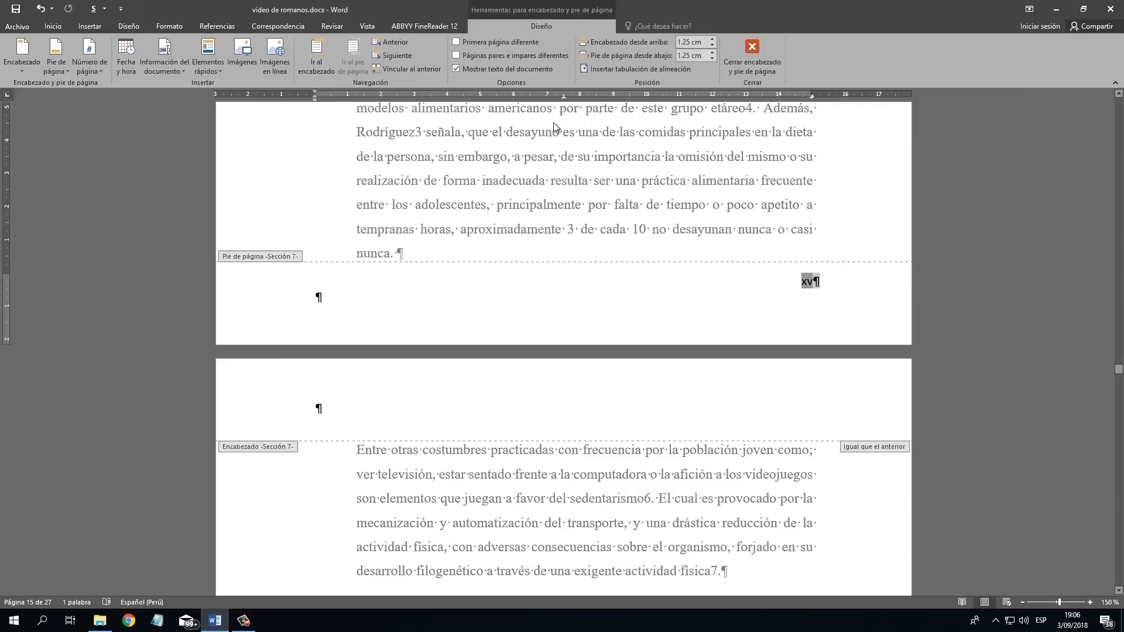
pyautogui.click(99, 70)
pyautogui.click(175, 141)
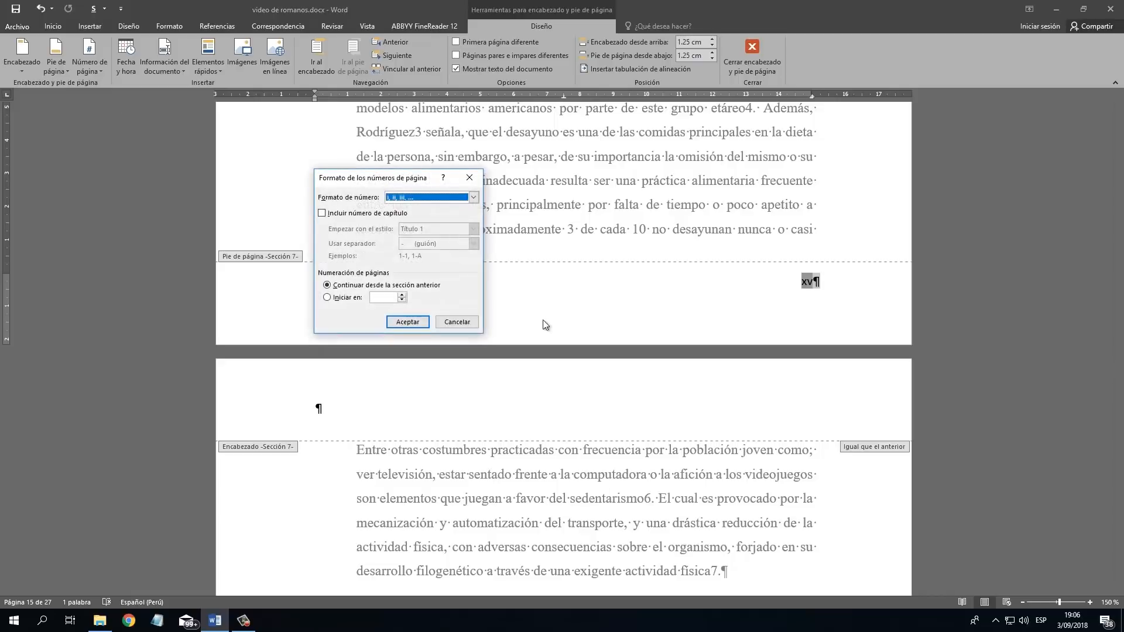
pyautogui.click(428, 198)
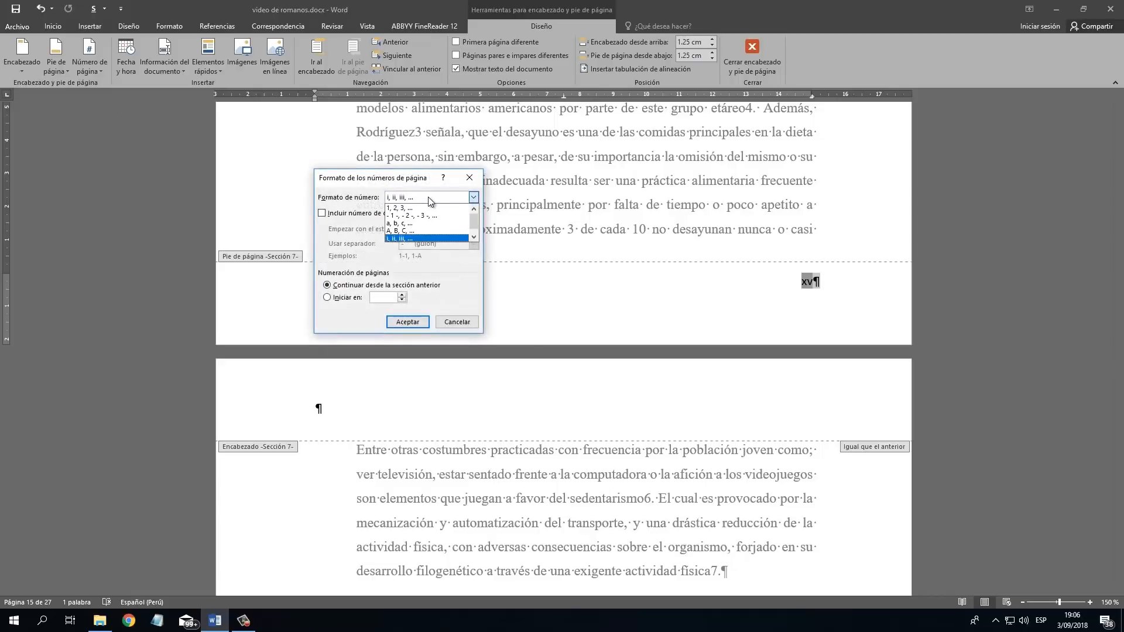
pyautogui.click(418, 208)
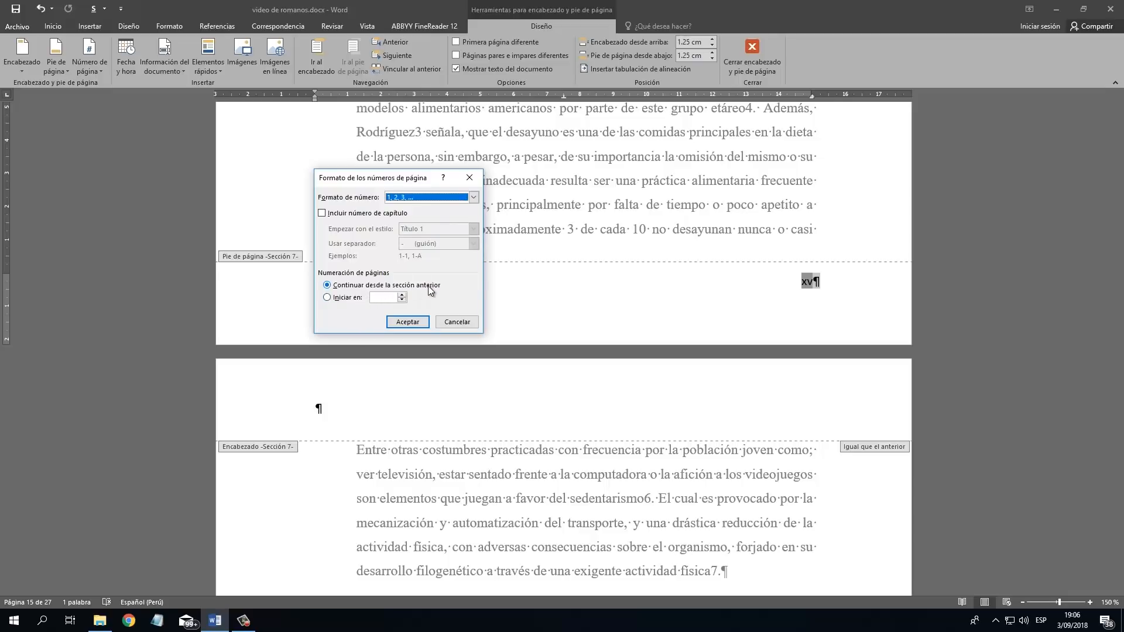
pyautogui.click(409, 322)
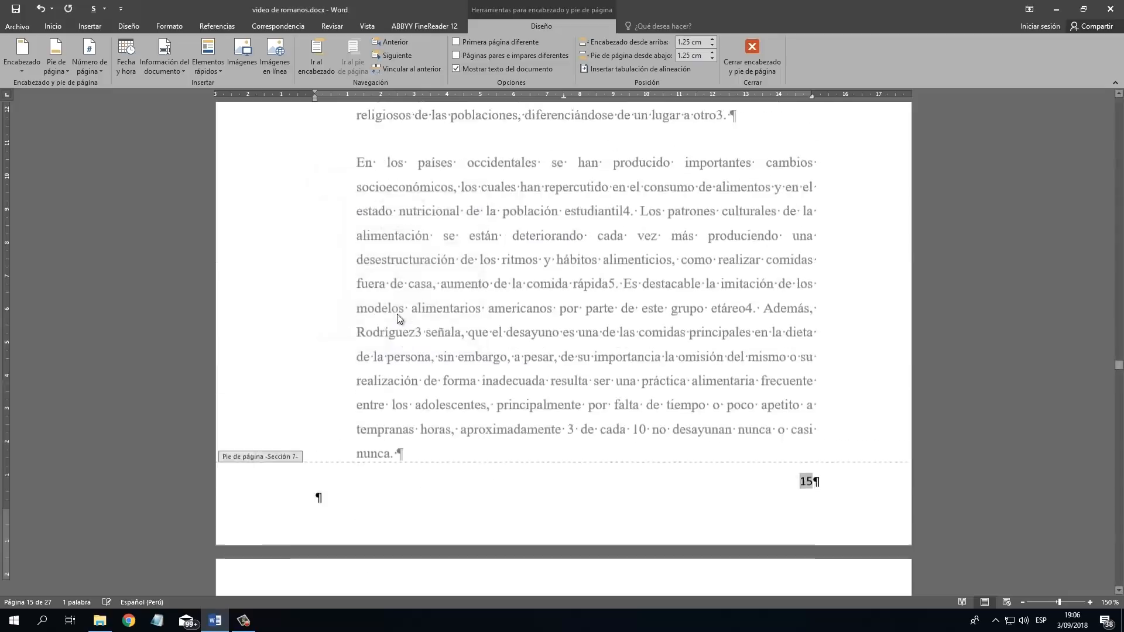
pyautogui.scroll(5, 828, 325)
pyautogui.scroll(5, 827, 325)
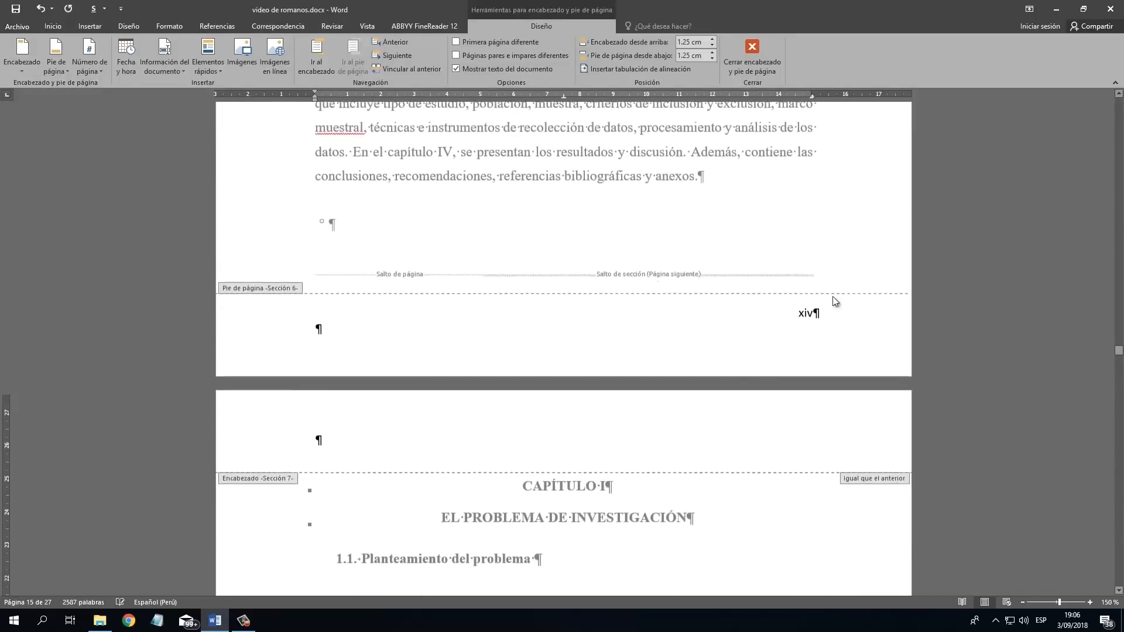
pyautogui.scroll(-10, 824, 327)
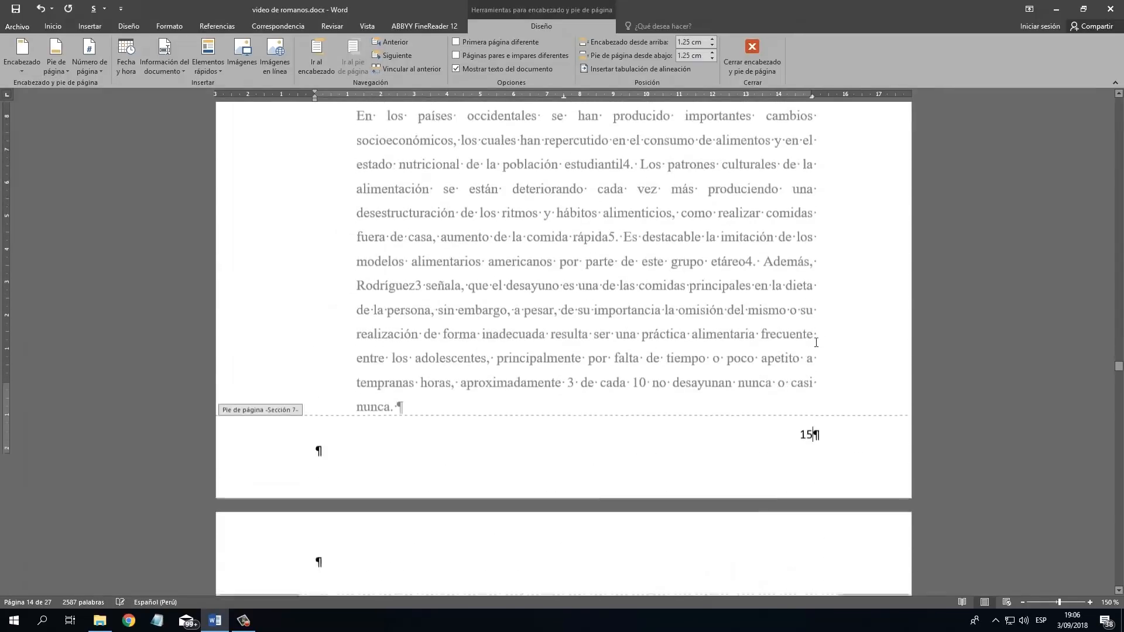
# Set the page numbering of CAPÍTULO I's section (section 7) to start at 1 and leave footer editing.
pyautogui.doubleClick(822, 315)
pyautogui.moveTo(822, 314); pyautogui.dragTo(773, 307)
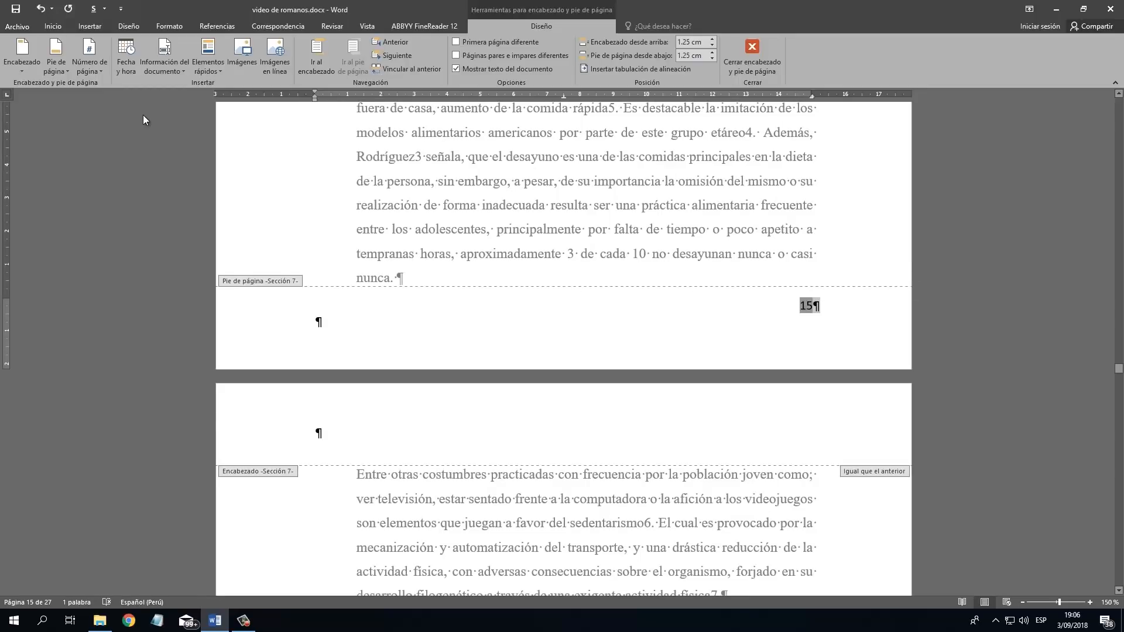
pyautogui.click(96, 68)
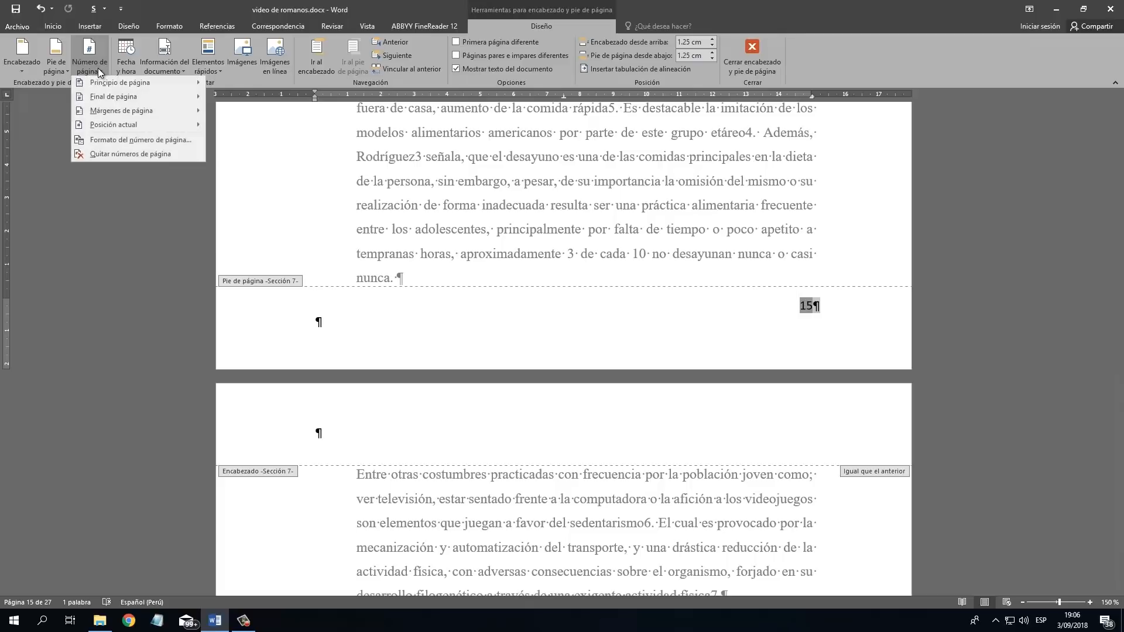
pyautogui.click(156, 142)
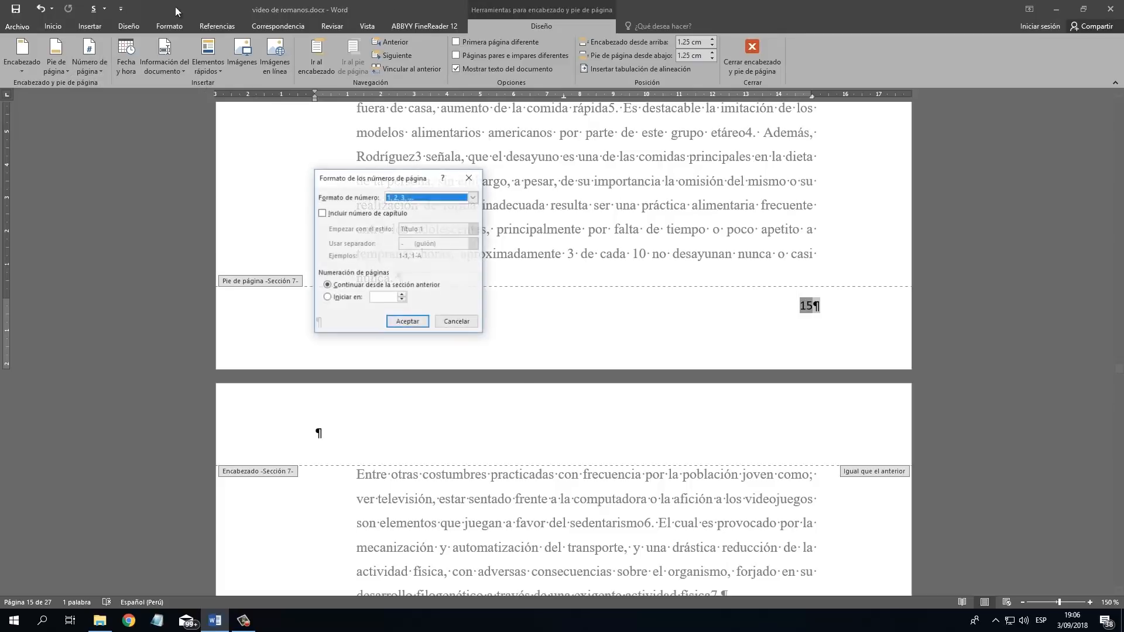
pyautogui.click(352, 297)
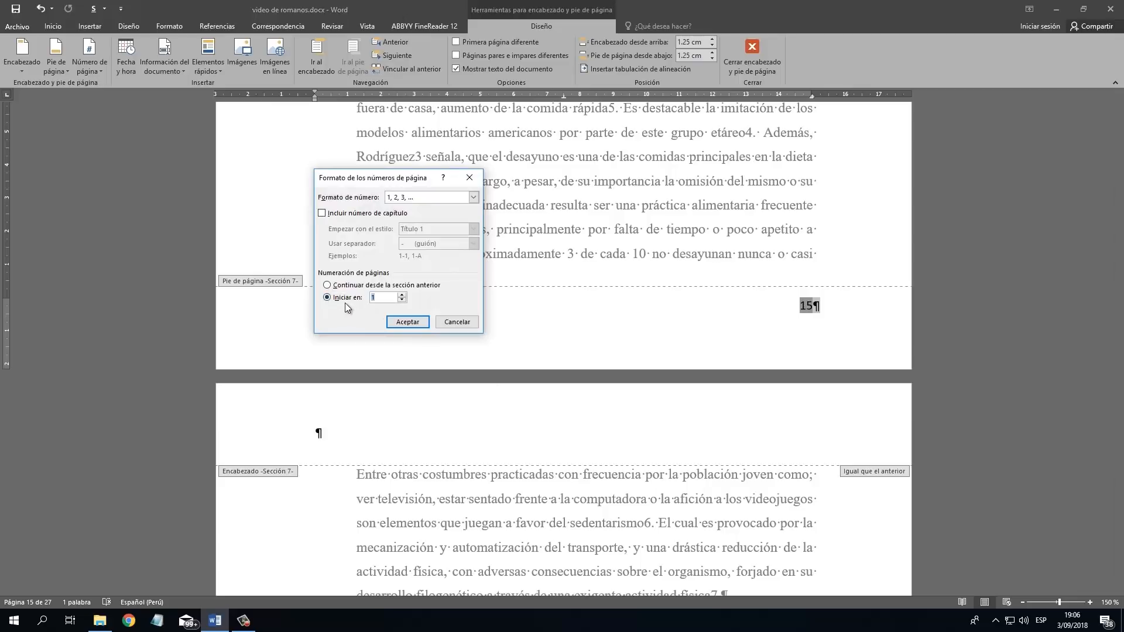
pyautogui.write('1')
pyautogui.click(408, 322)
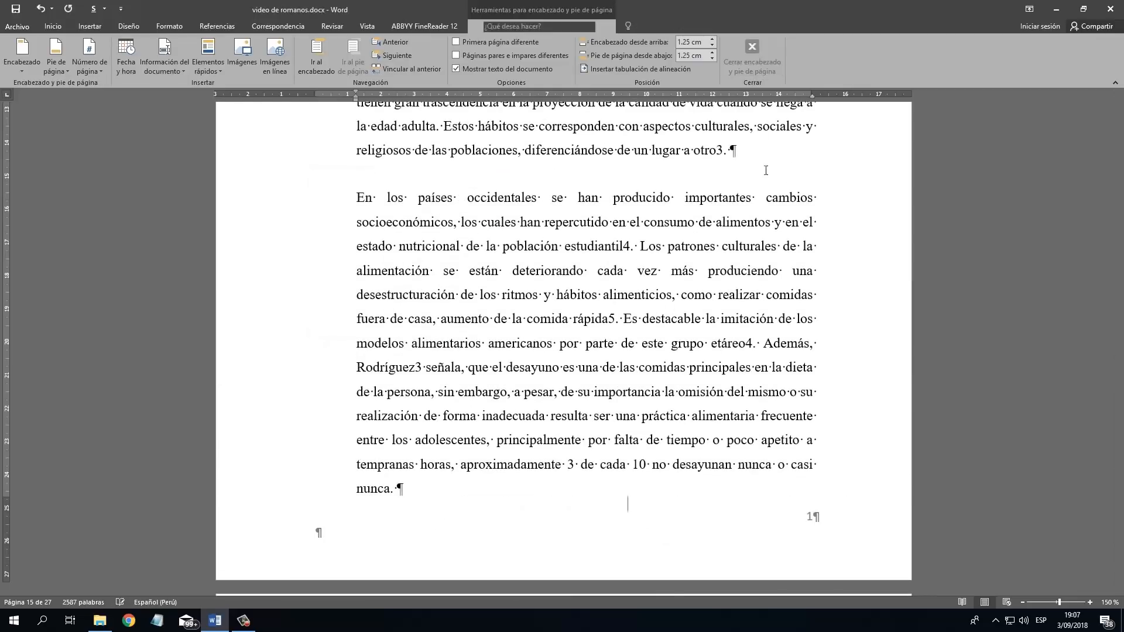
pyautogui.click(752, 52)
# Examine the footer page numbers from the introduction's last page through CAPÍTULO I to the final page, ANEXO 5.
pyautogui.scroll(10, 824, 219)
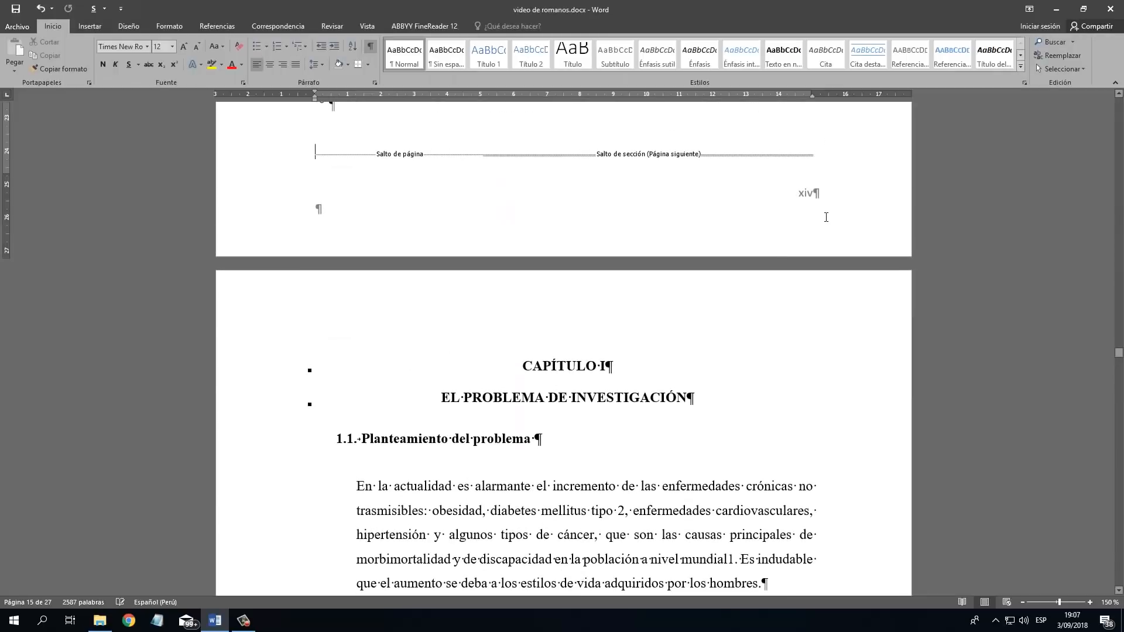
pyautogui.scroll(3, 824, 219)
pyautogui.scroll(-12, 823, 294)
pyautogui.scroll(-4, 822, 294)
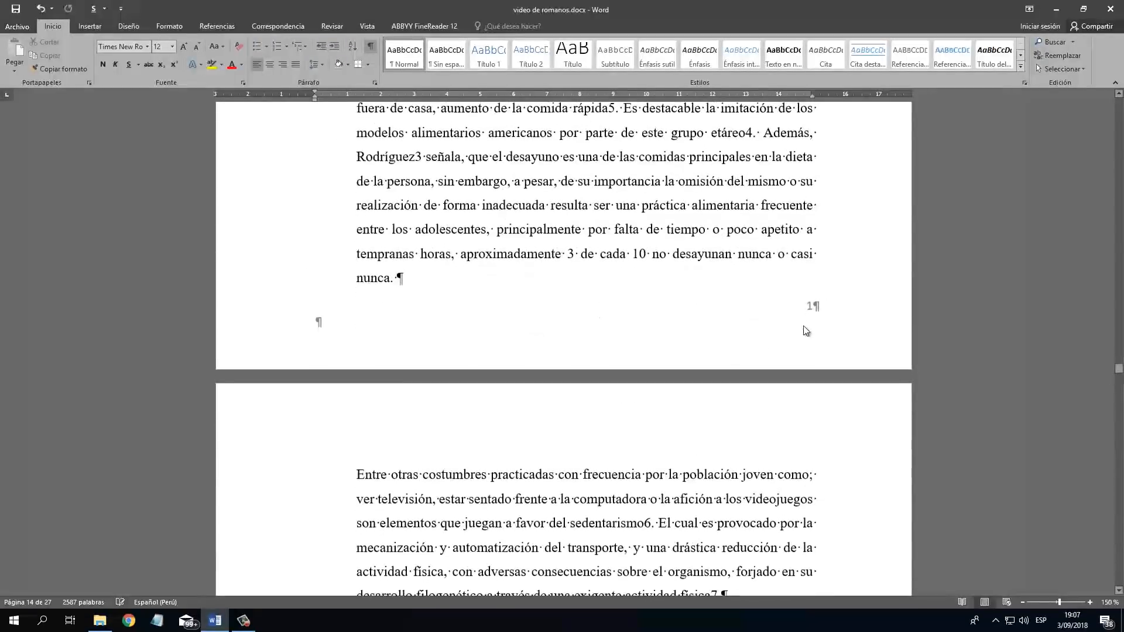
pyautogui.click(797, 327)
pyautogui.scroll(-17, 793, 325)
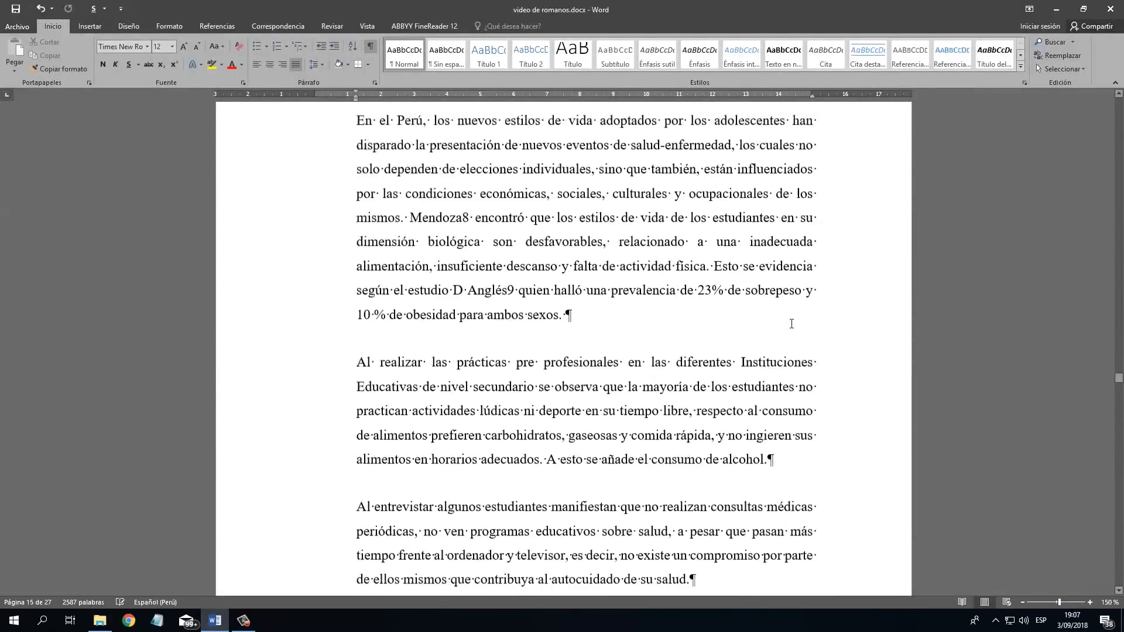
pyautogui.scroll(-18, 809, 355)
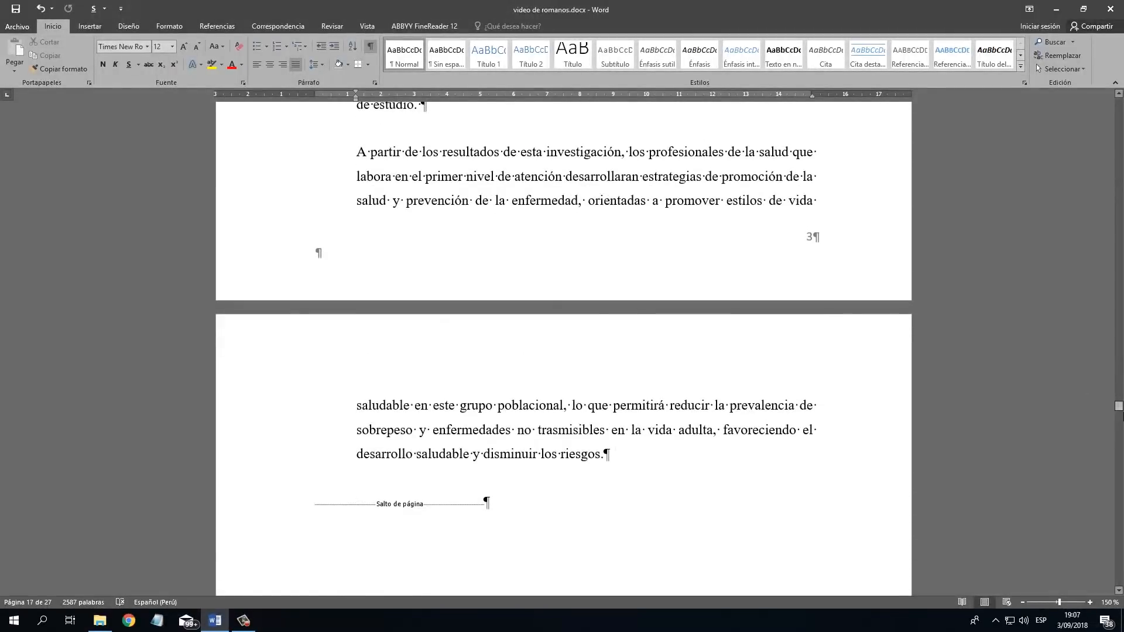
pyautogui.moveTo(1120, 409); pyautogui.dragTo(1120, 547)
pyautogui.scroll(-19, 1059, 477)
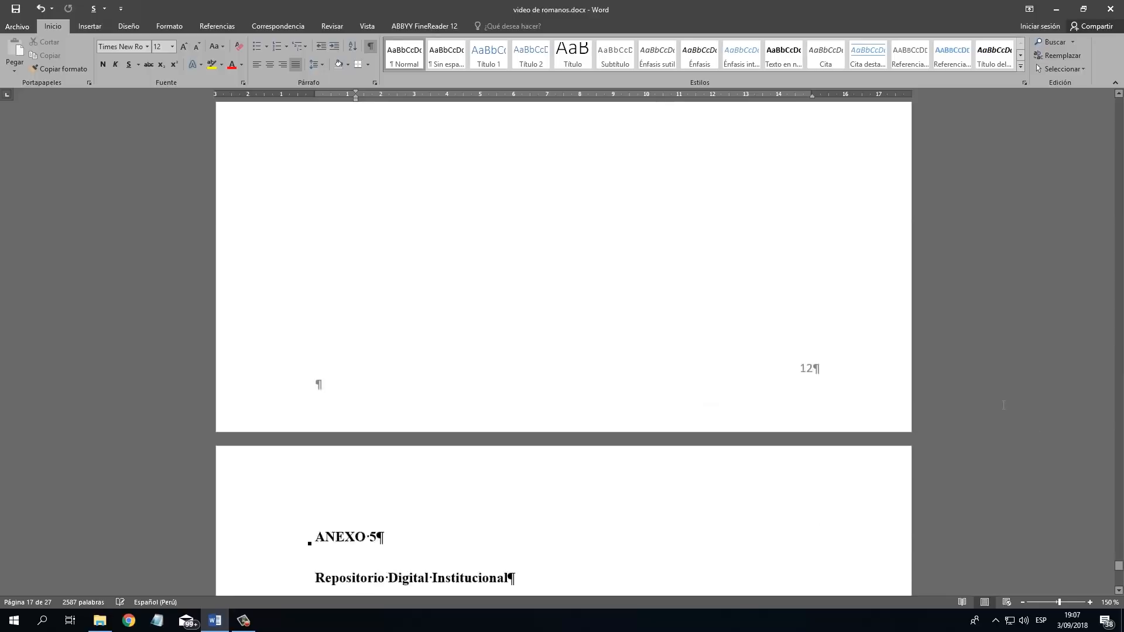
pyautogui.scroll(-20, 1003, 405)
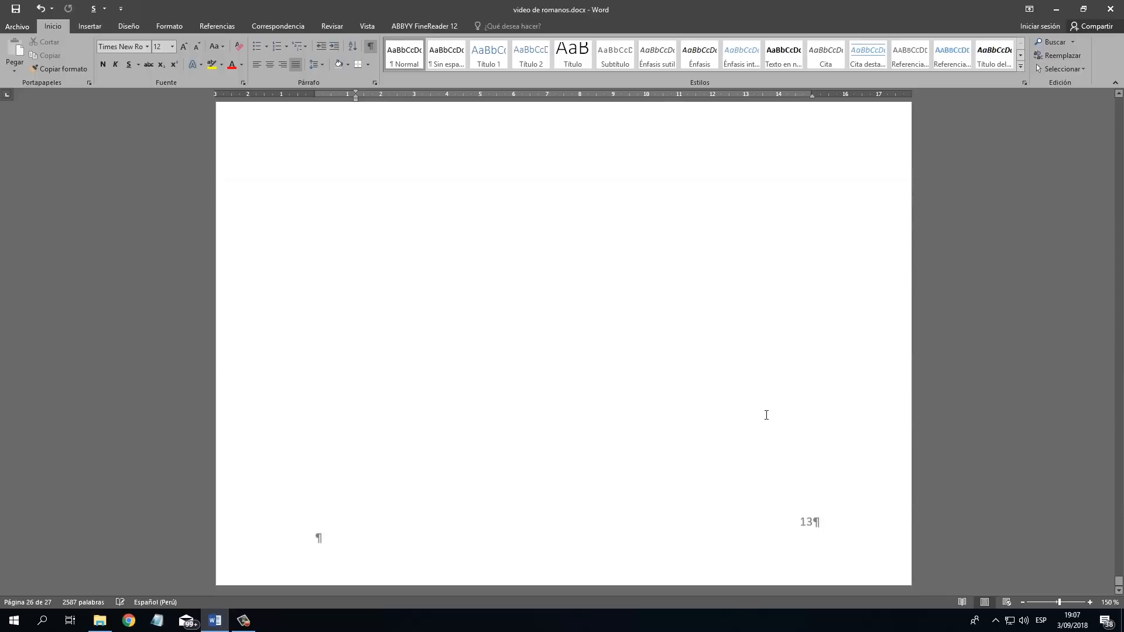
pyautogui.scroll(-6, 806, 528)
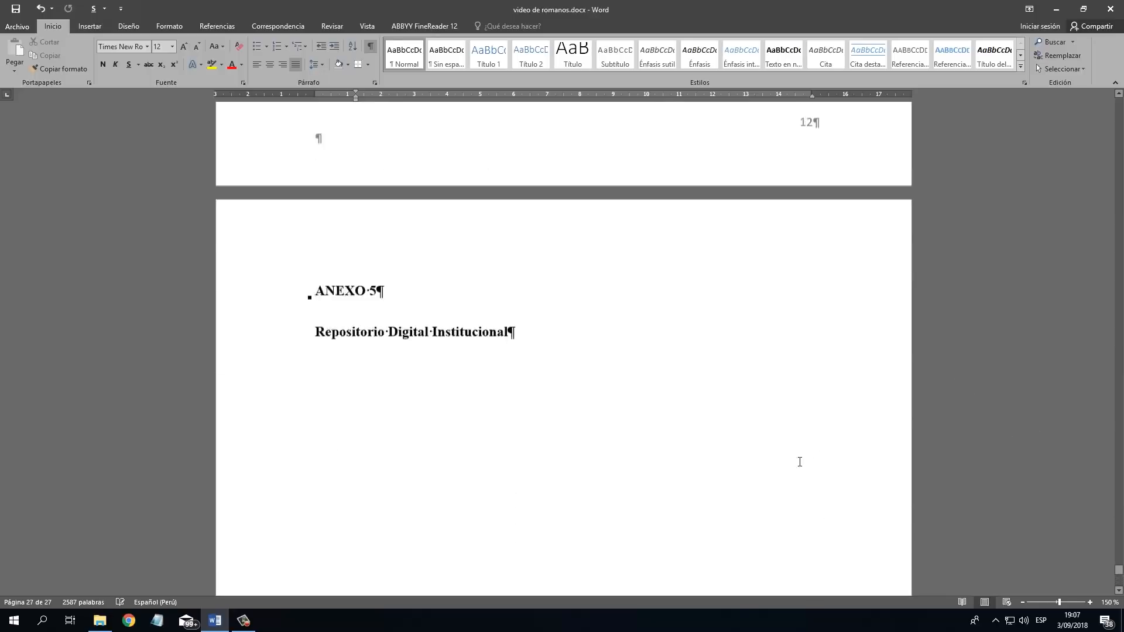
pyautogui.scroll(6, 803, 447)
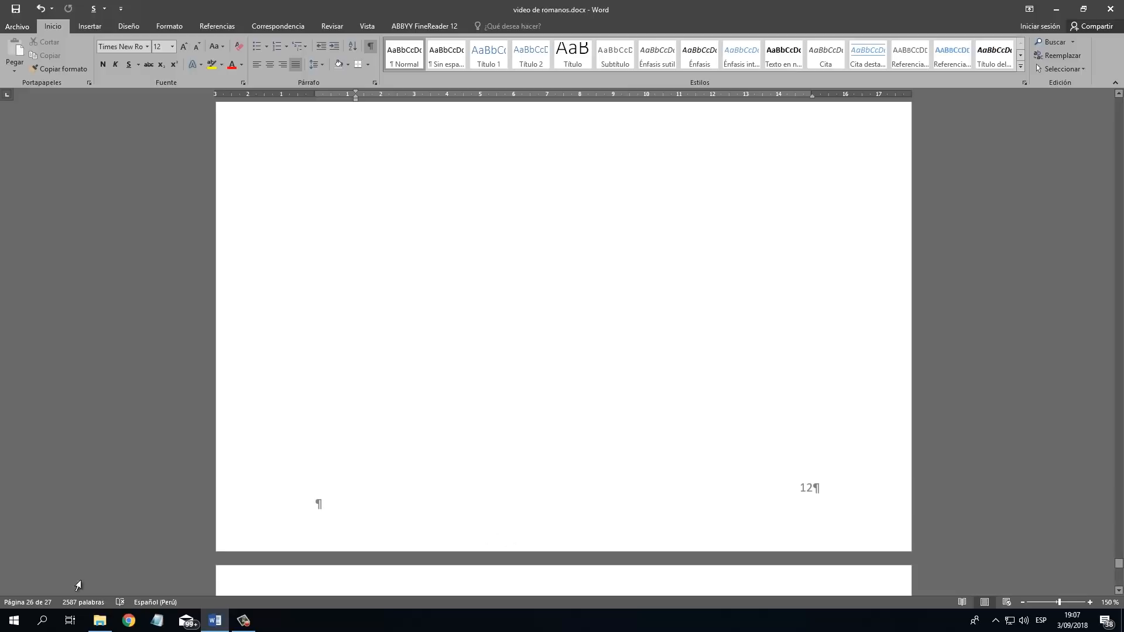
# Examine the footer page numbers on the annex pages and on the ANEXOS title page before ANEXO 1.
pyautogui.scroll(15, 756, 246)
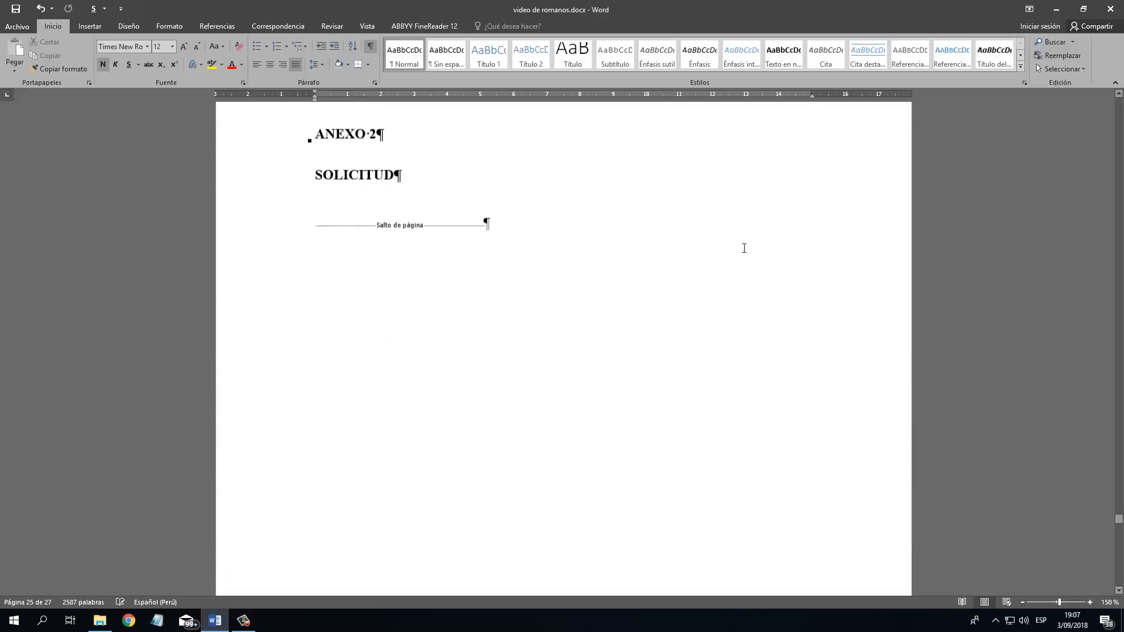
pyautogui.scroll(20, 744, 248)
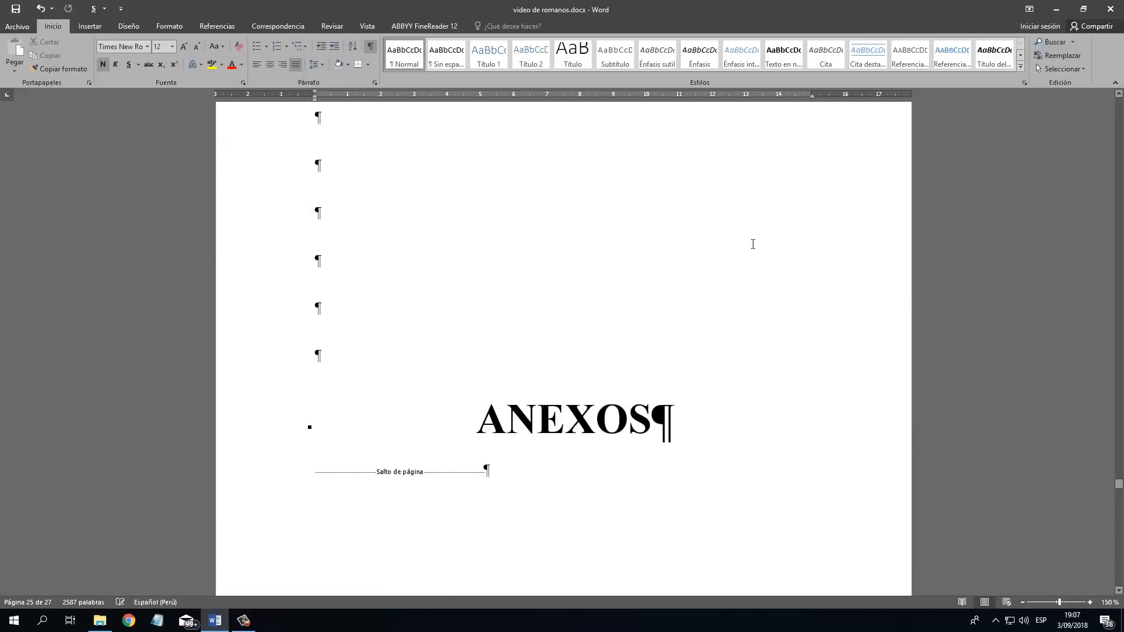
pyautogui.click(686, 234)
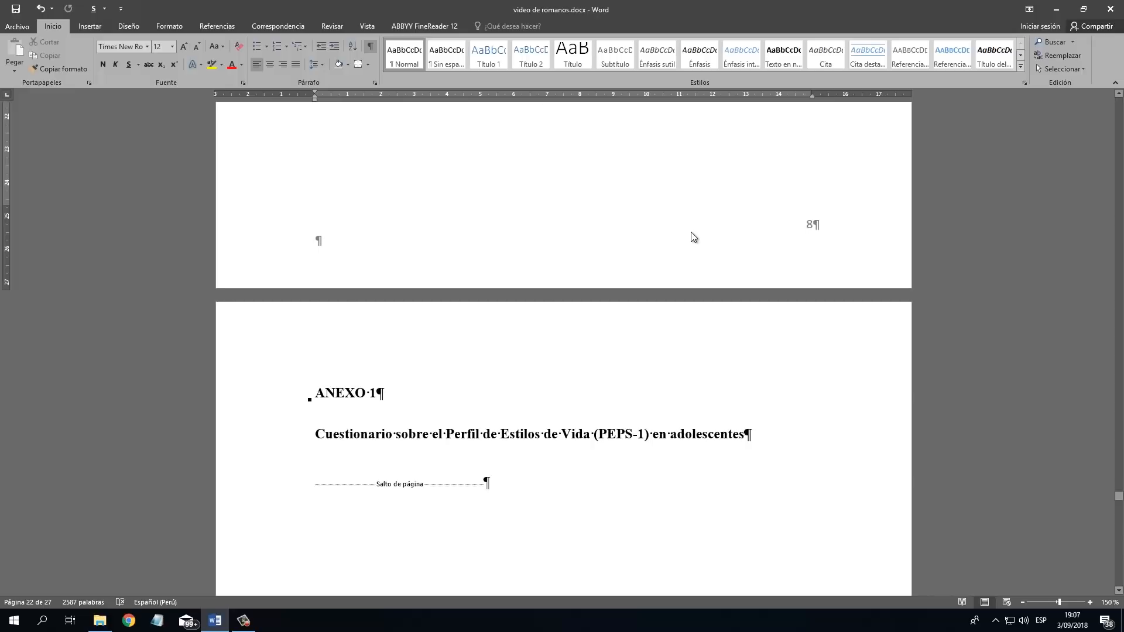
pyautogui.scroll(5, 695, 277)
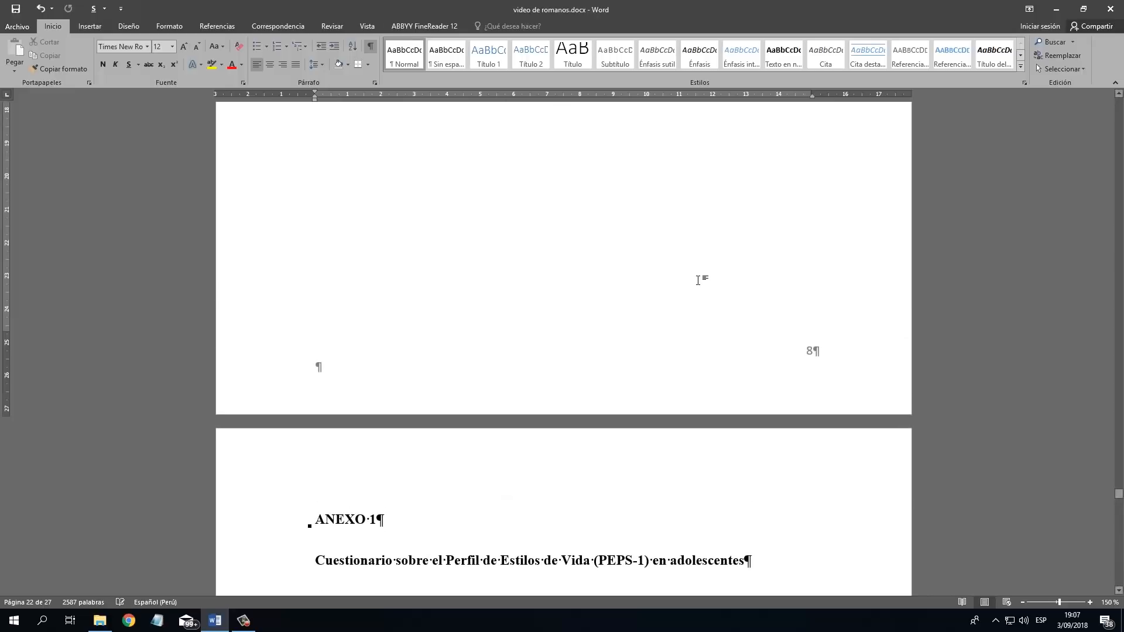
pyautogui.scroll(4, 627, 267)
pyautogui.scroll(-6, 580, 261)
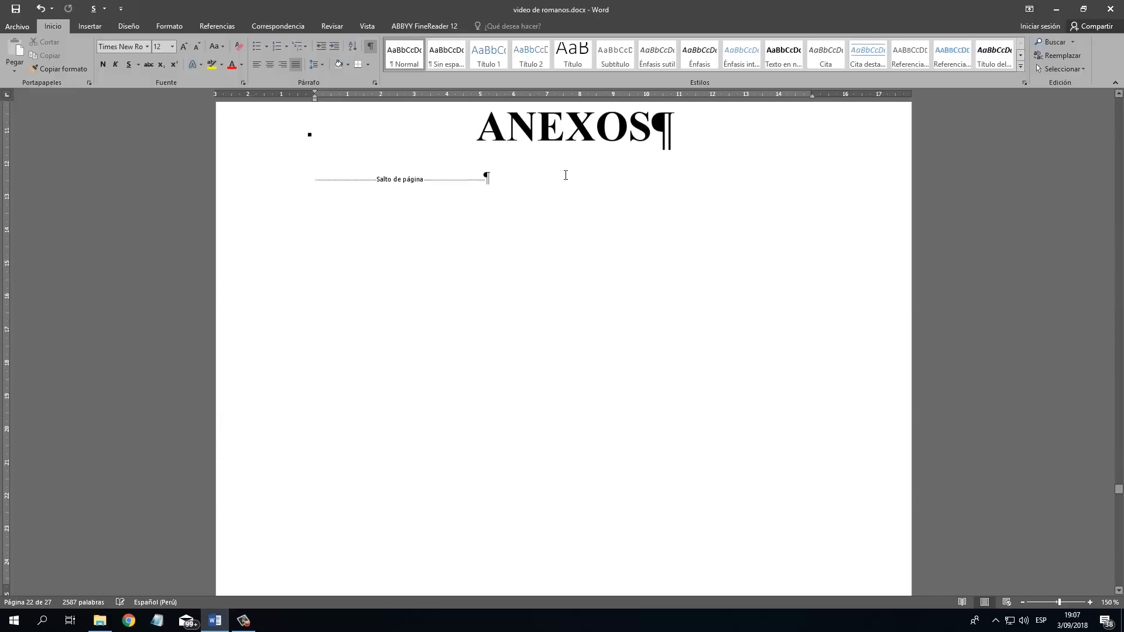
pyautogui.scroll(-2, 695, 220)
pyautogui.click(786, 272)
pyautogui.scroll(-1, 527, 314)
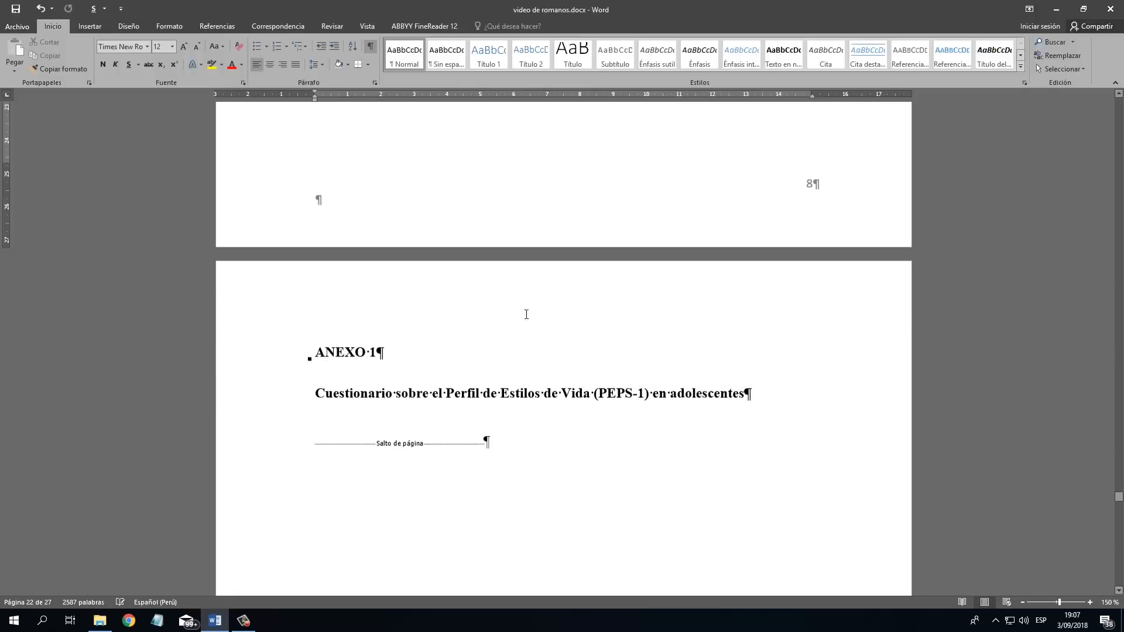
pyautogui.click(515, 336)
pyautogui.scroll(-11, 516, 335)
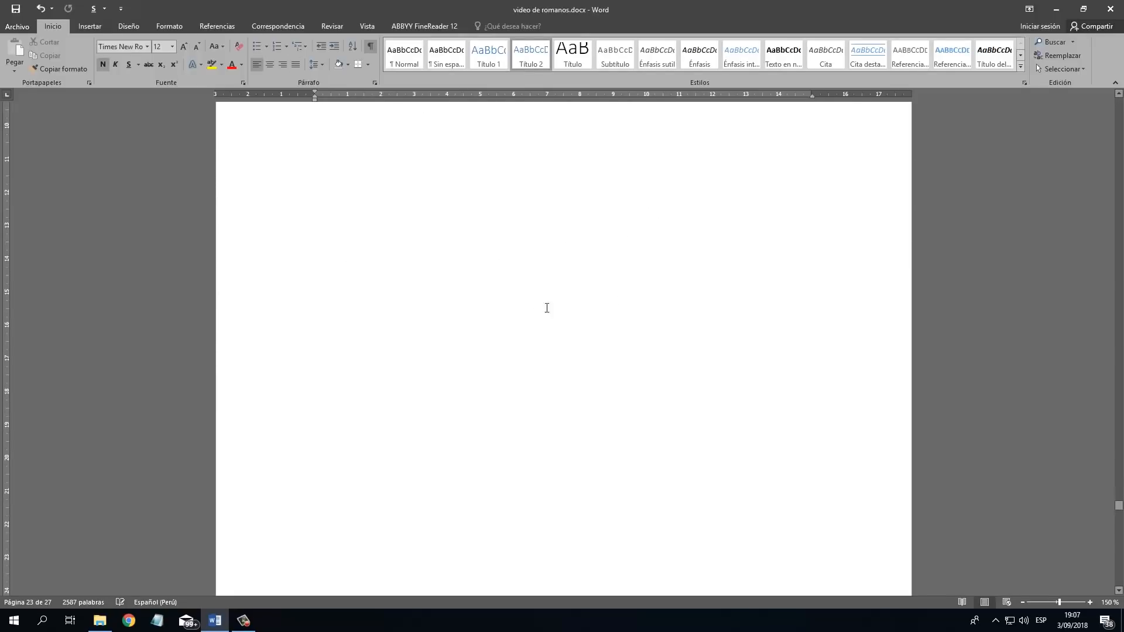
# Insert a next-page section break after the page break on the ANEXOS title page and remove the empty line above ANEXO 1.
pyautogui.scroll(12, 700, 344)
pyautogui.scroll(9, 662, 347)
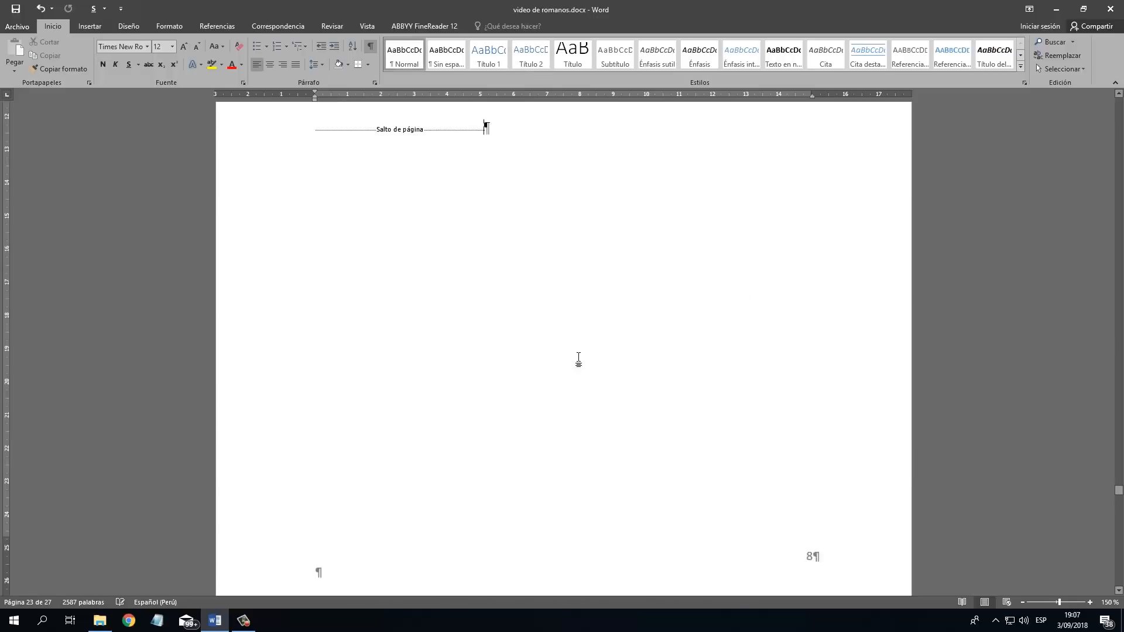
pyautogui.scroll(-2, 584, 349)
pyautogui.click(422, 268)
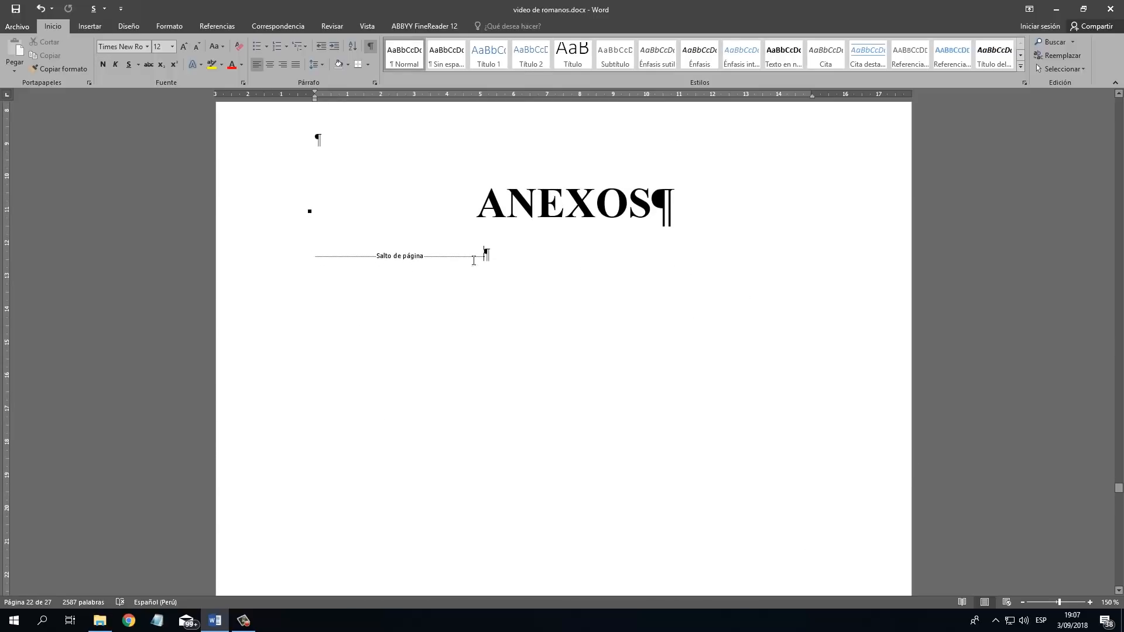
pyautogui.scroll(-2, 521, 193)
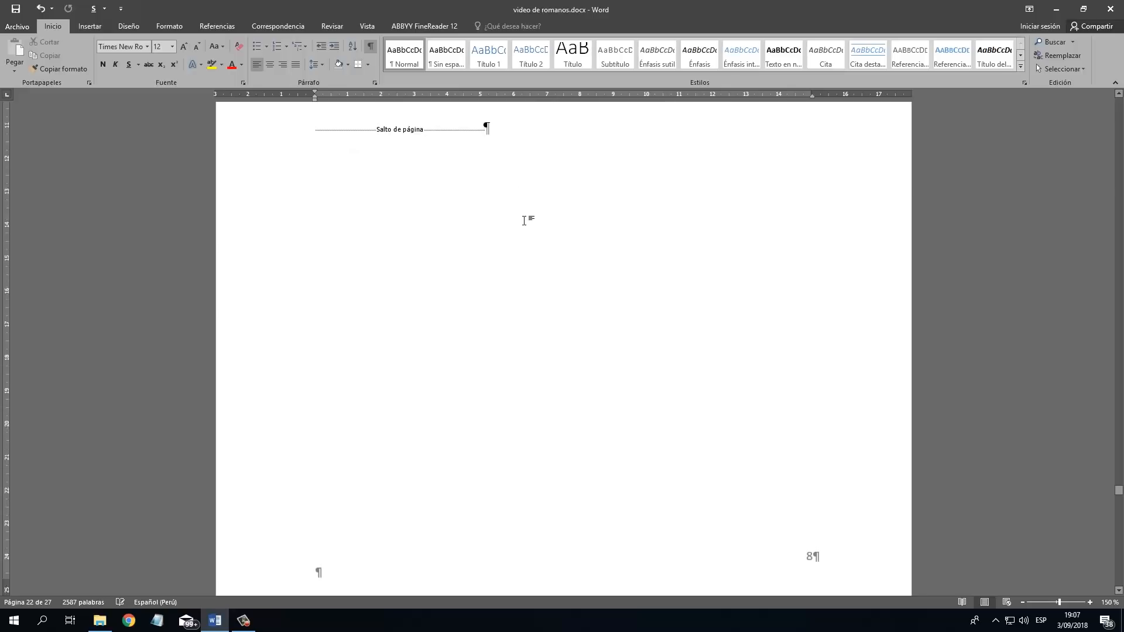
pyautogui.scroll(1, 524, 221)
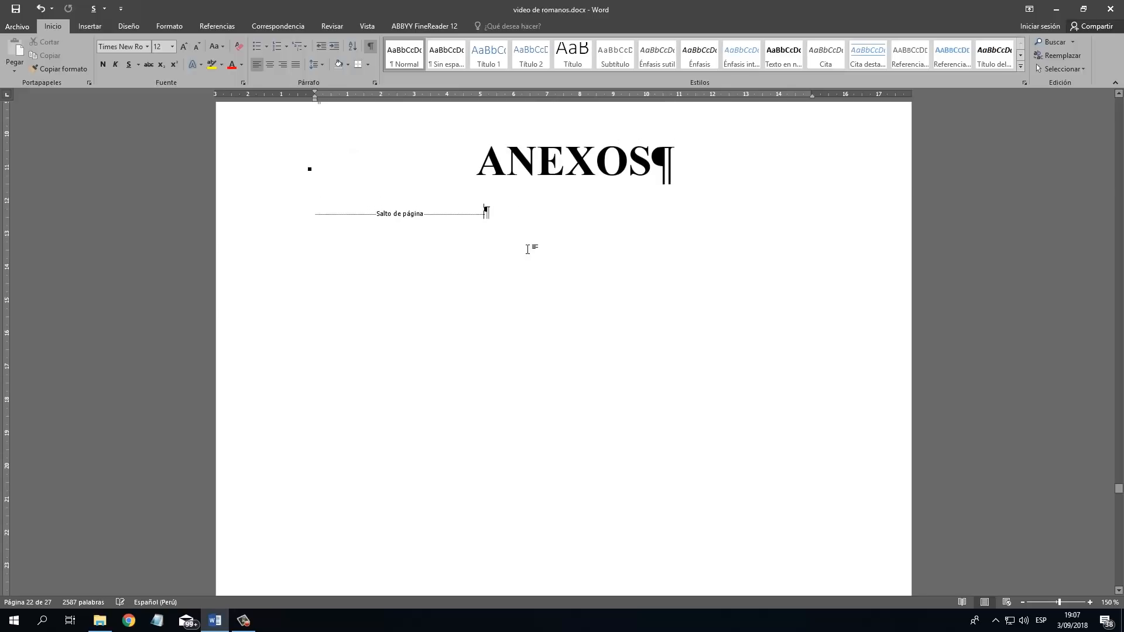
pyautogui.click(171, 26)
pyautogui.click(160, 42)
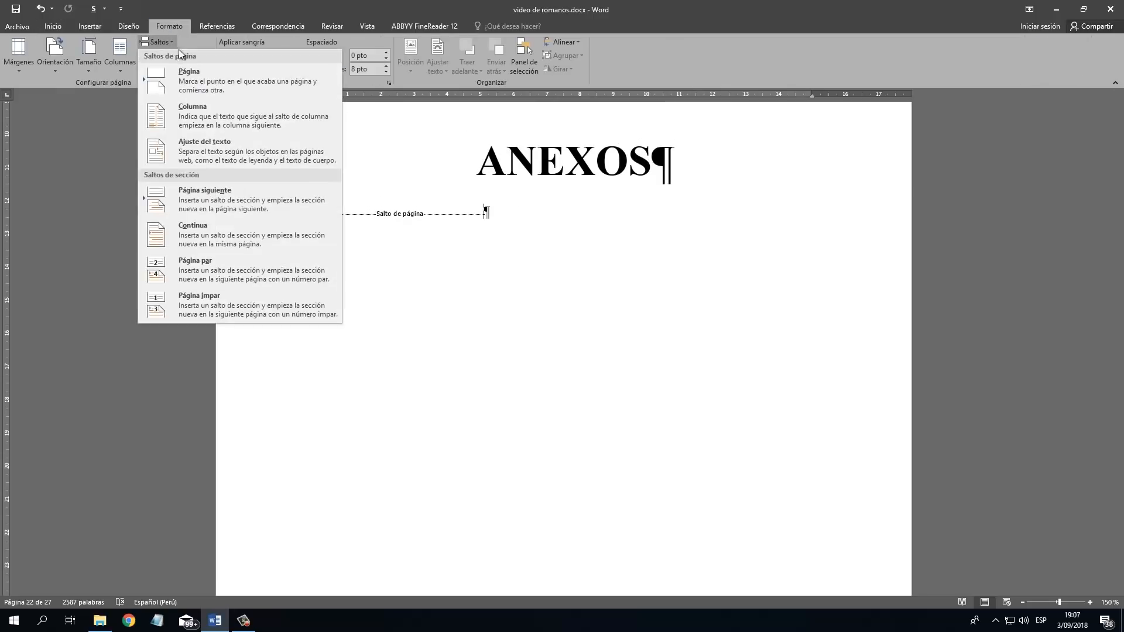
pyautogui.click(263, 199)
pyautogui.scroll(-5, 469, 331)
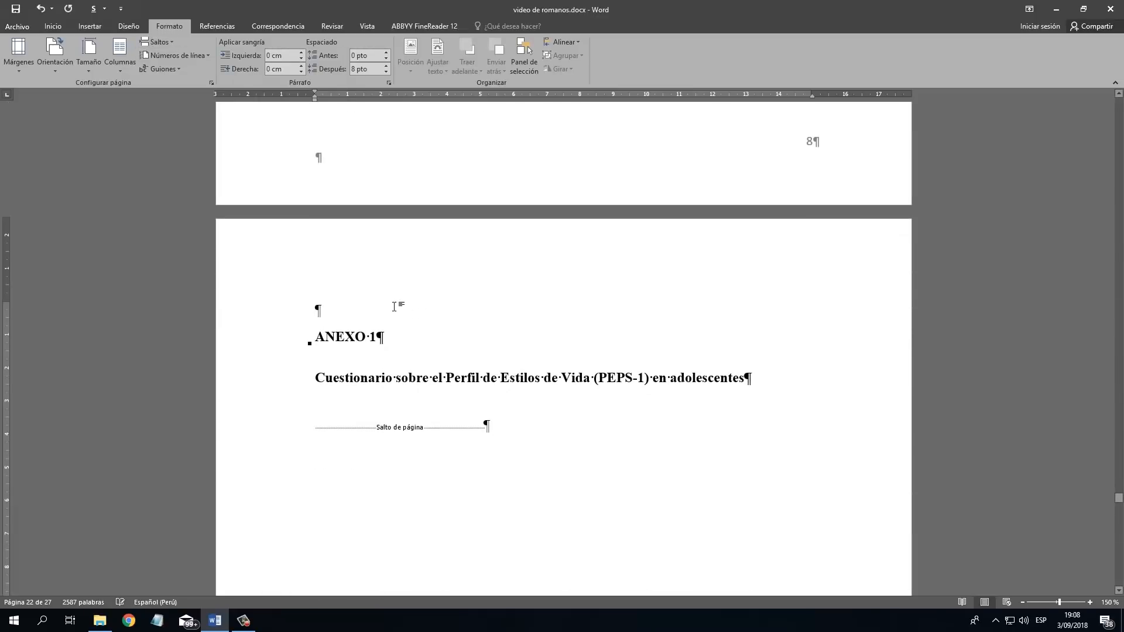
pyautogui.scroll(-13, 521, 299)
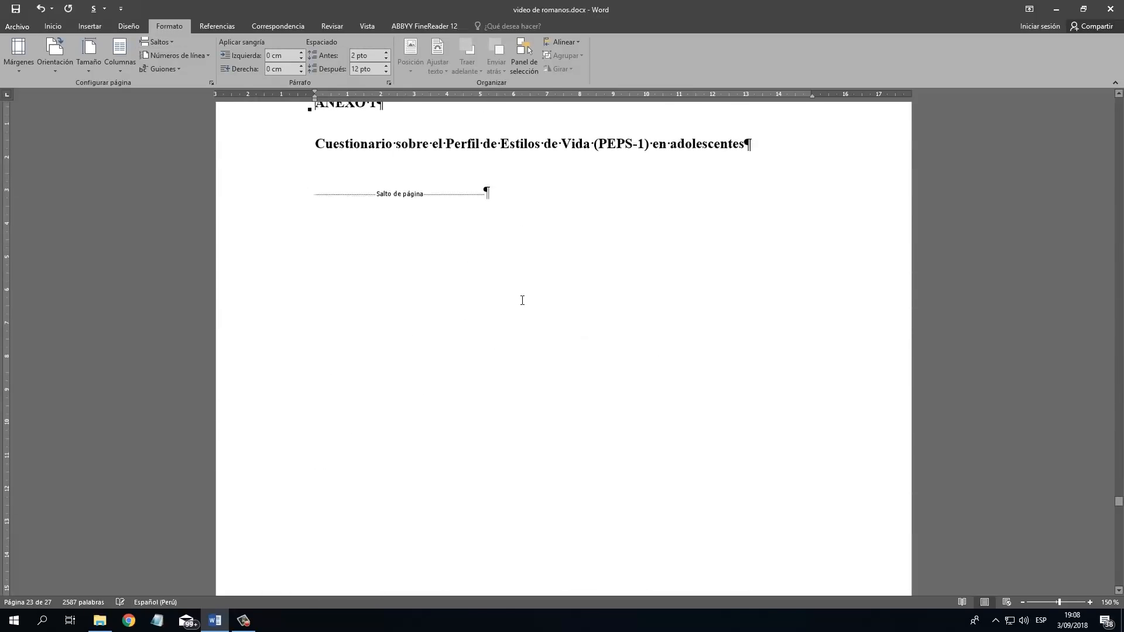
# Unlink the ANEXO 1 footer (section 8) from the previous section, delete its page number and leave footer editing.
pyautogui.click(814, 356)
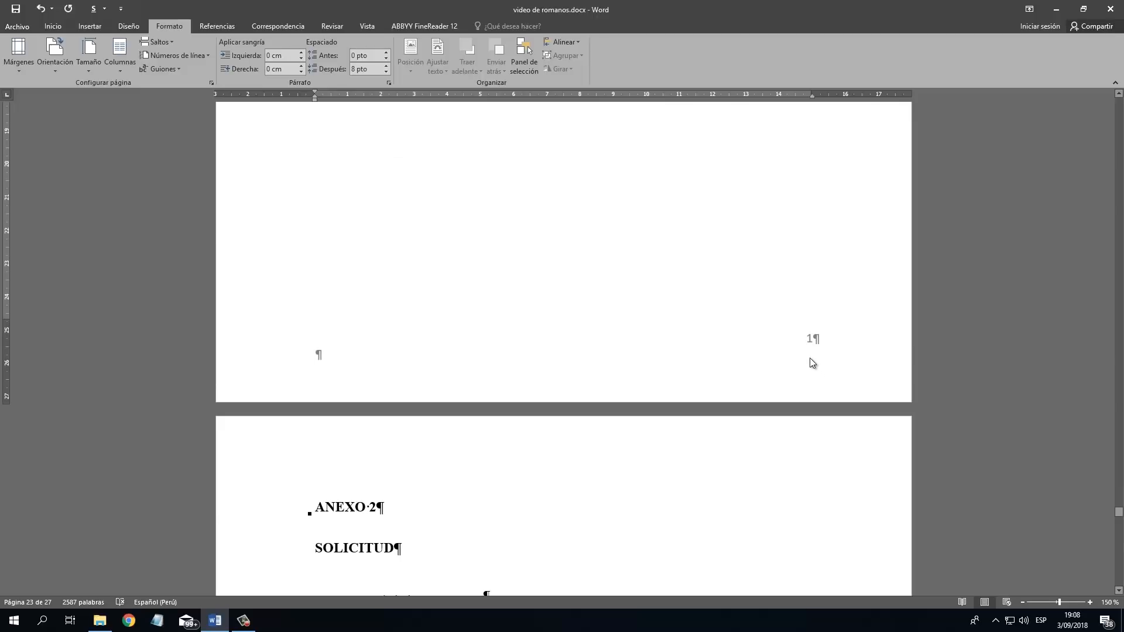
pyautogui.doubleClick(807, 351)
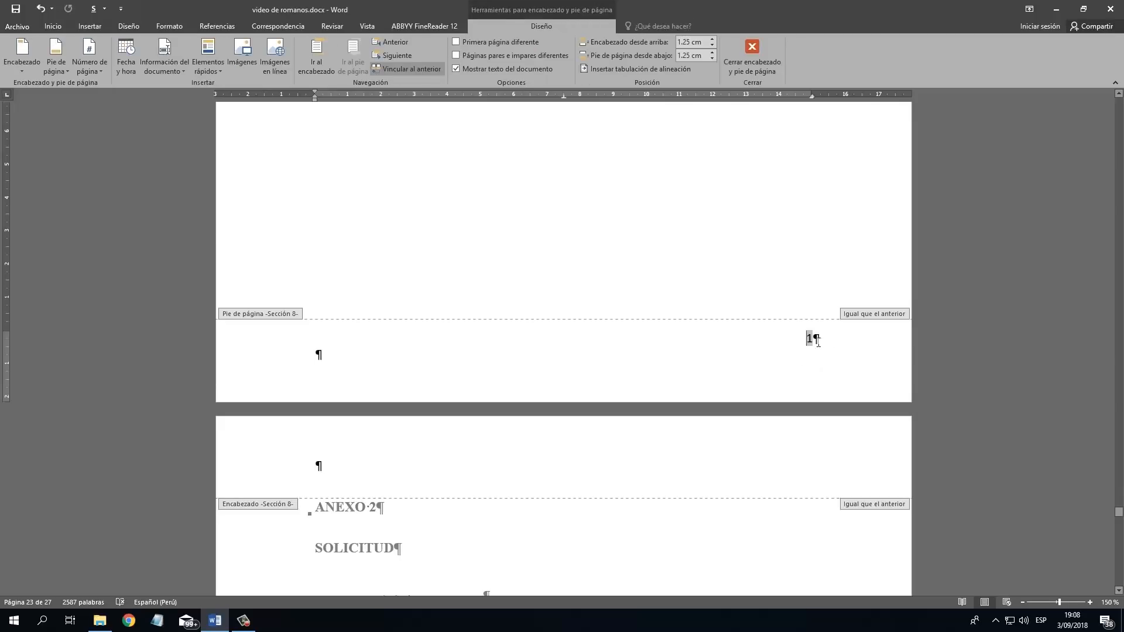
pyautogui.click(414, 69)
pyautogui.scroll(-1, 838, 457)
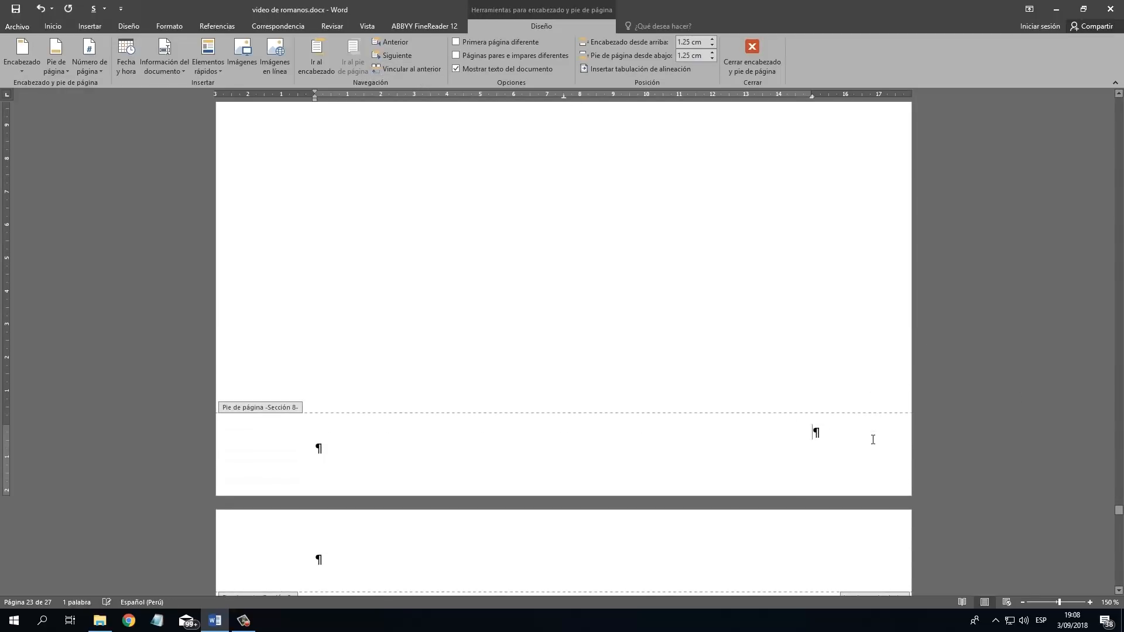
pyautogui.scroll(12, 863, 404)
pyautogui.scroll(2, 857, 384)
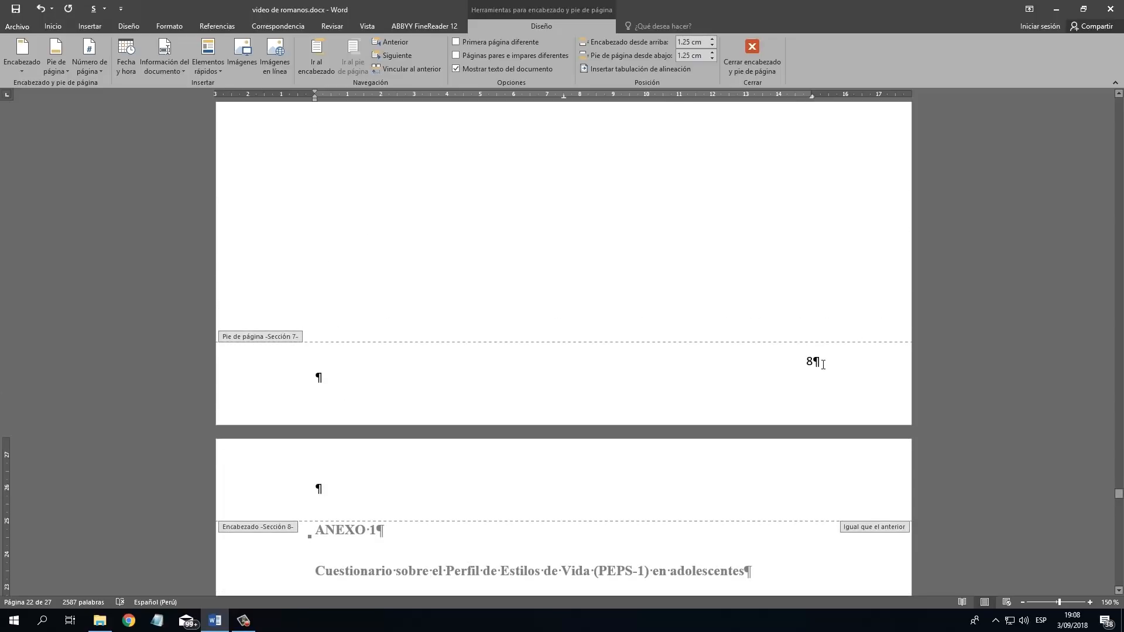
pyautogui.scroll(3, 838, 371)
pyautogui.doubleClick(710, 181)
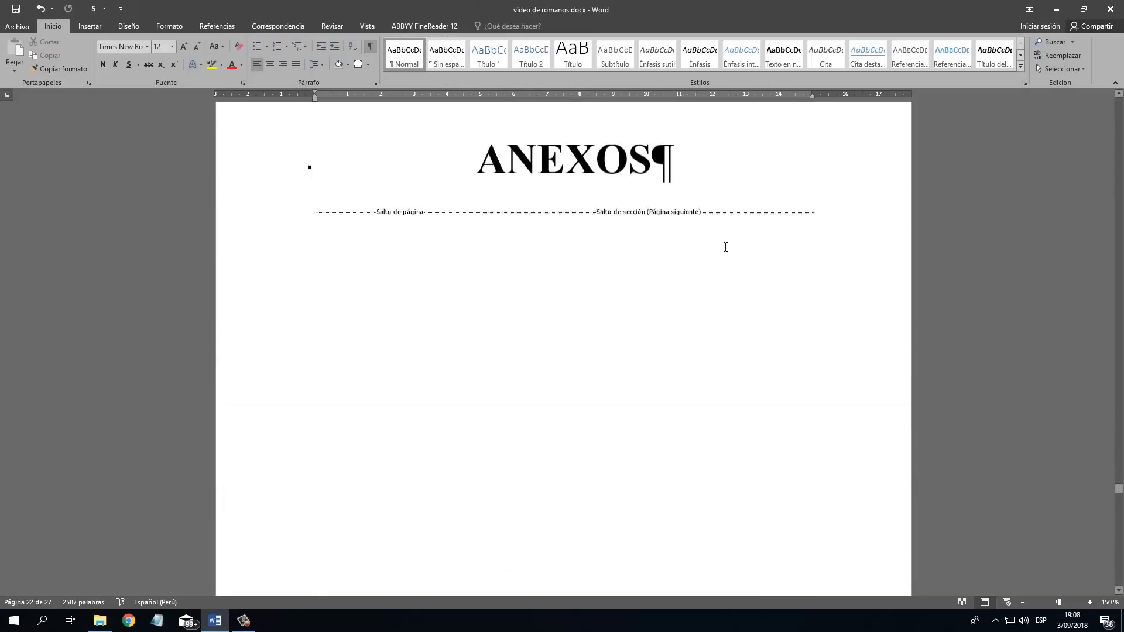
# Examine the footers from the ANEXOS title page through the remaining annex pages at the end of the document.
pyautogui.scroll(3, 664, 318)
pyautogui.scroll(-7, 677, 305)
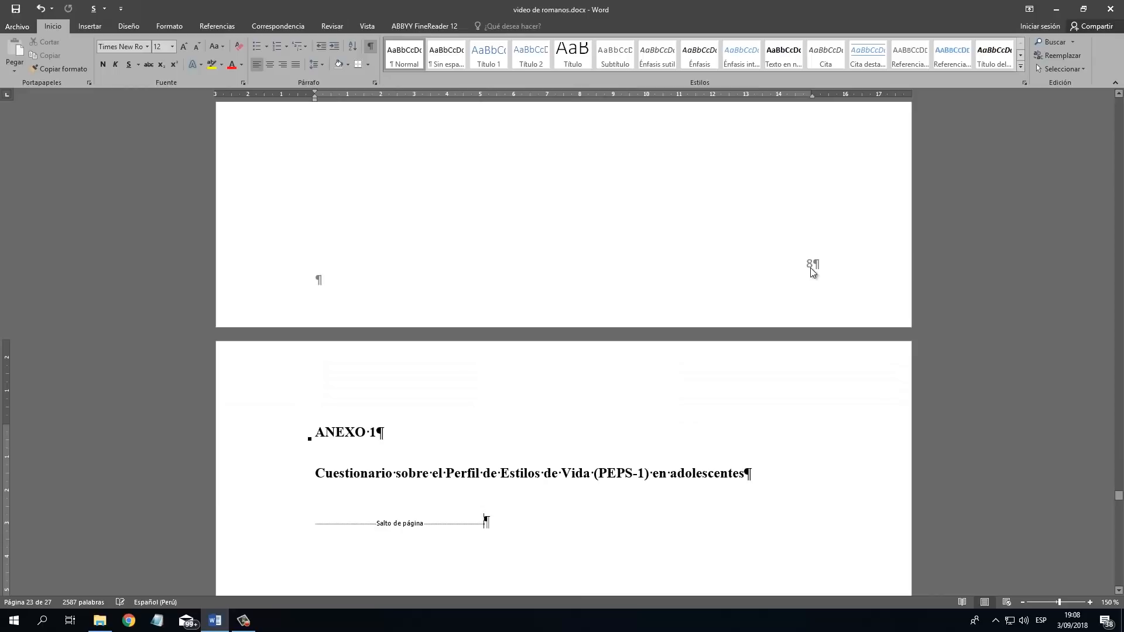
pyautogui.scroll(-7, 485, 492)
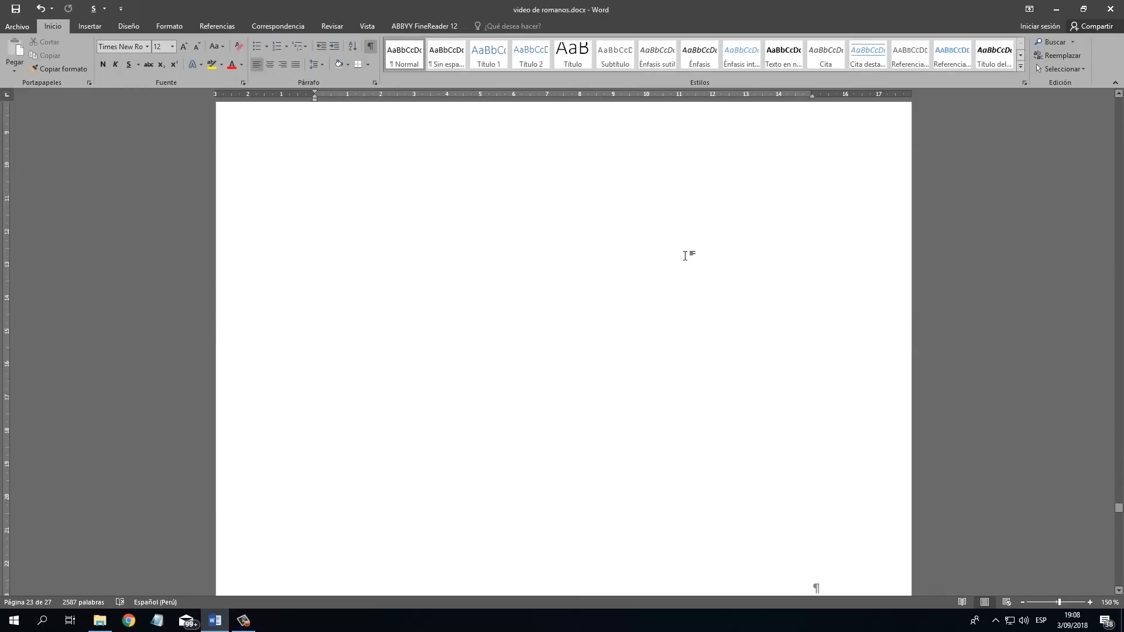
pyautogui.scroll(7, 477, 281)
pyautogui.scroll(-15, 853, 427)
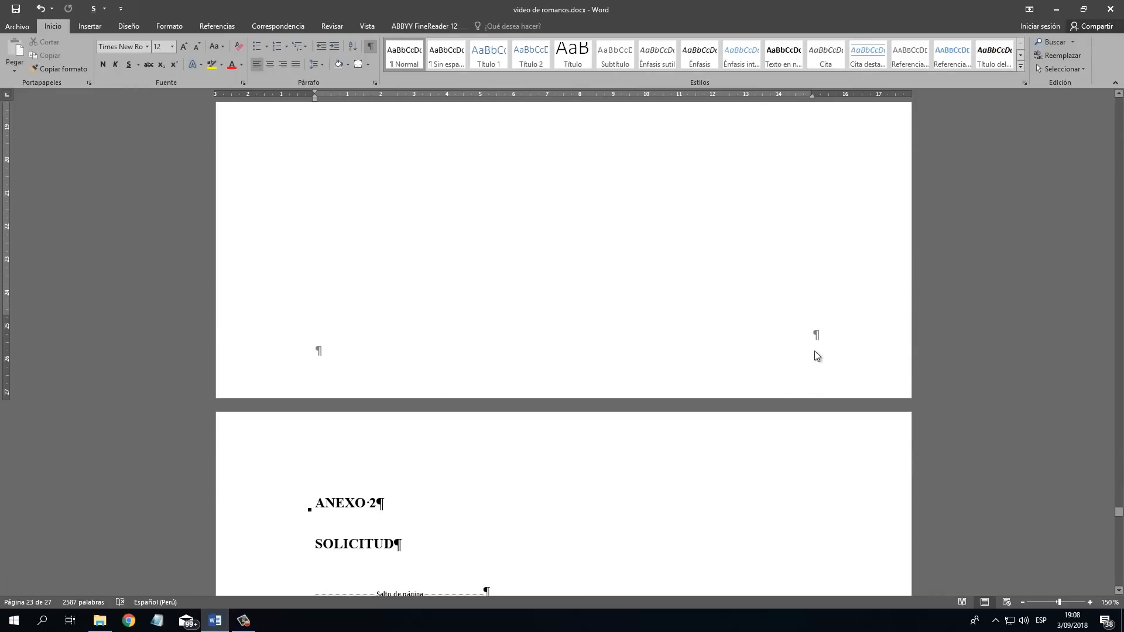
pyautogui.scroll(-15, 835, 373)
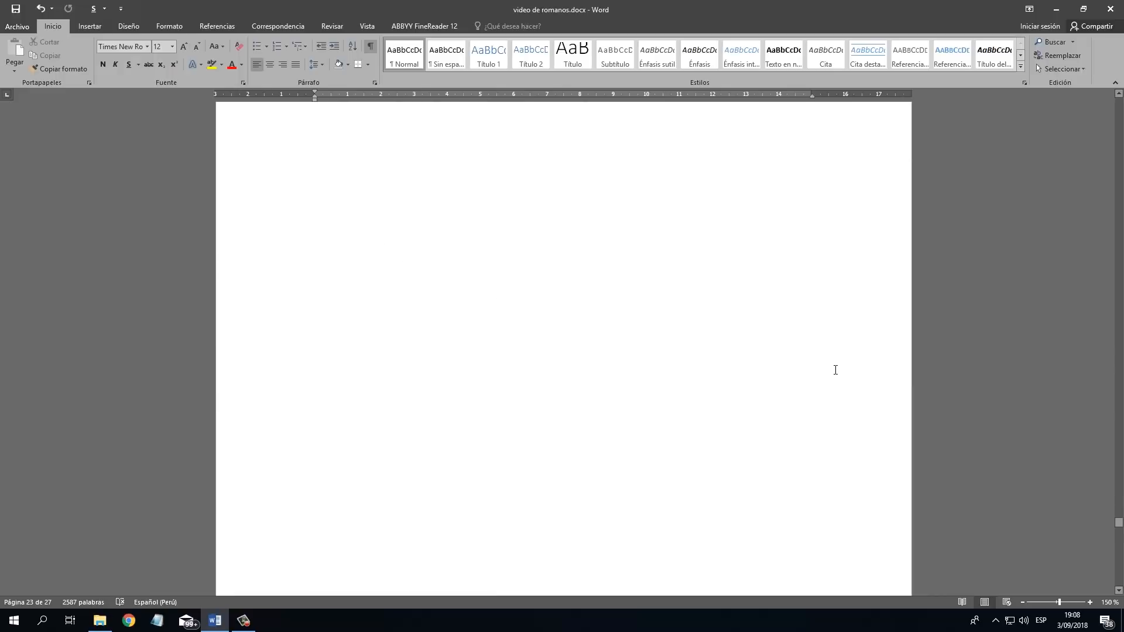
pyautogui.scroll(-6, 853, 354)
pyautogui.moveTo(1120, 544); pyautogui.dragTo(1119, 581)
pyautogui.scroll(20, 449, 260)
# Return to the thesis's cover page and hide the paragraph marks and other formatting symbols.
pyautogui.moveTo(1119, 544); pyautogui.dragTo(1112, 106)
pyautogui.click(678, 205)
pyautogui.scroll(-2, 678, 204)
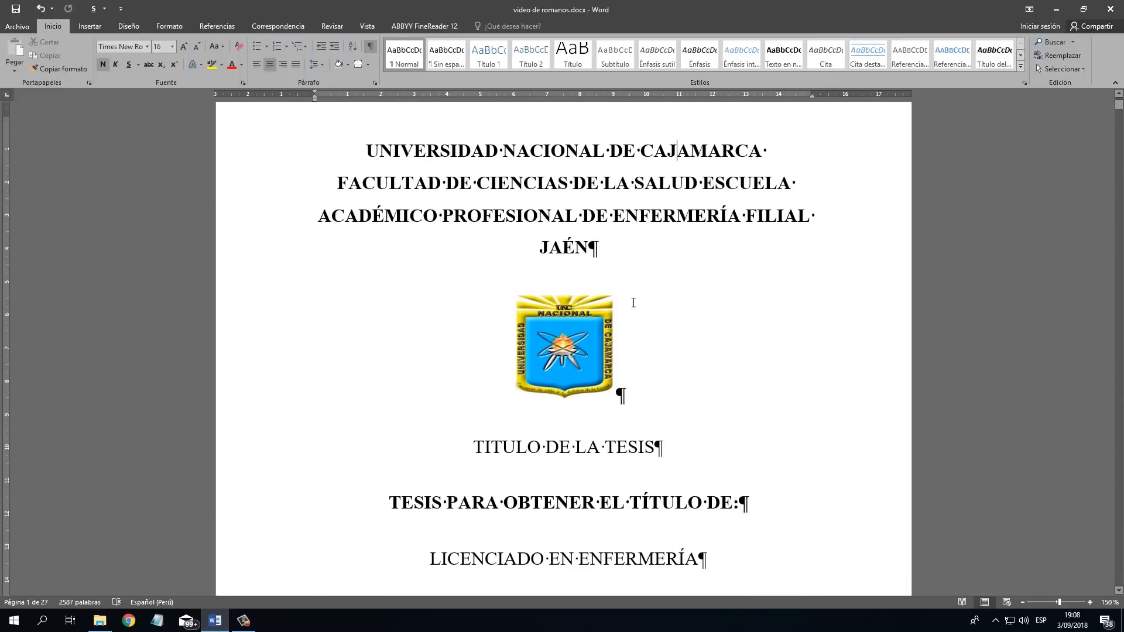
pyautogui.click(370, 46)
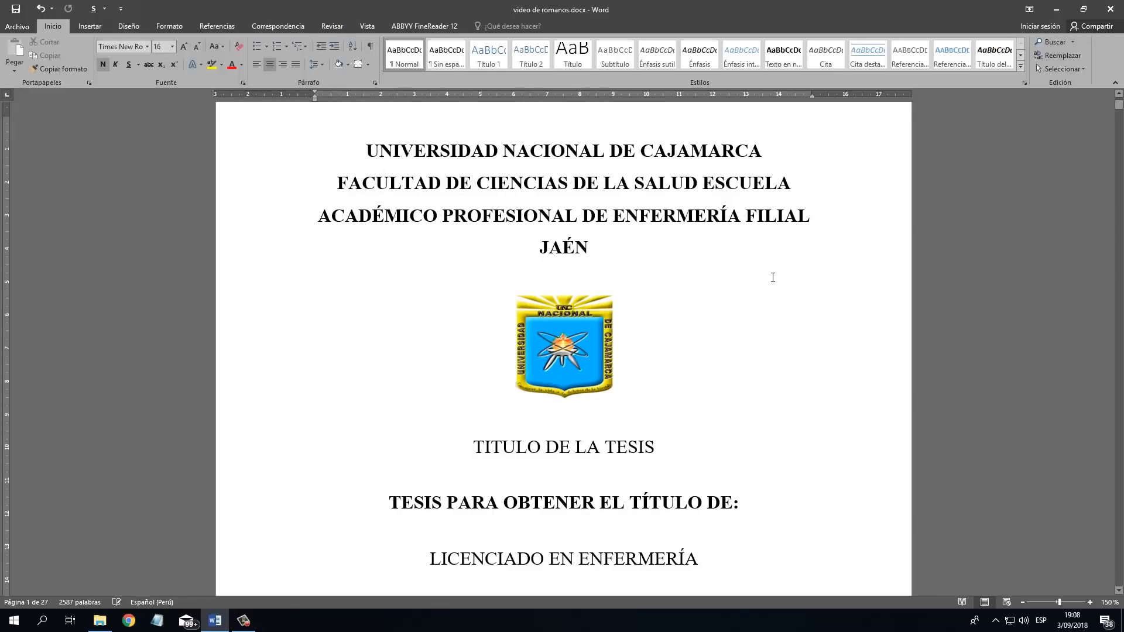
# Examine the footer page numbers of the preliminary pages from the cover through the dedication to AGRADECIMIENTO.
pyautogui.scroll(-10, 773, 278)
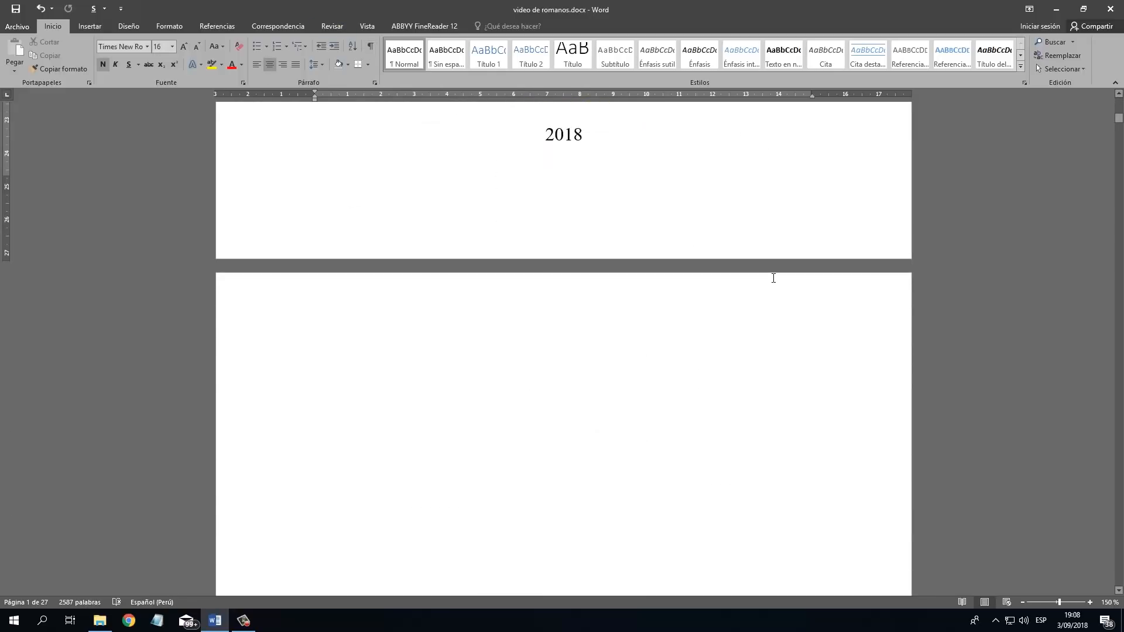
pyautogui.scroll(-15, 773, 278)
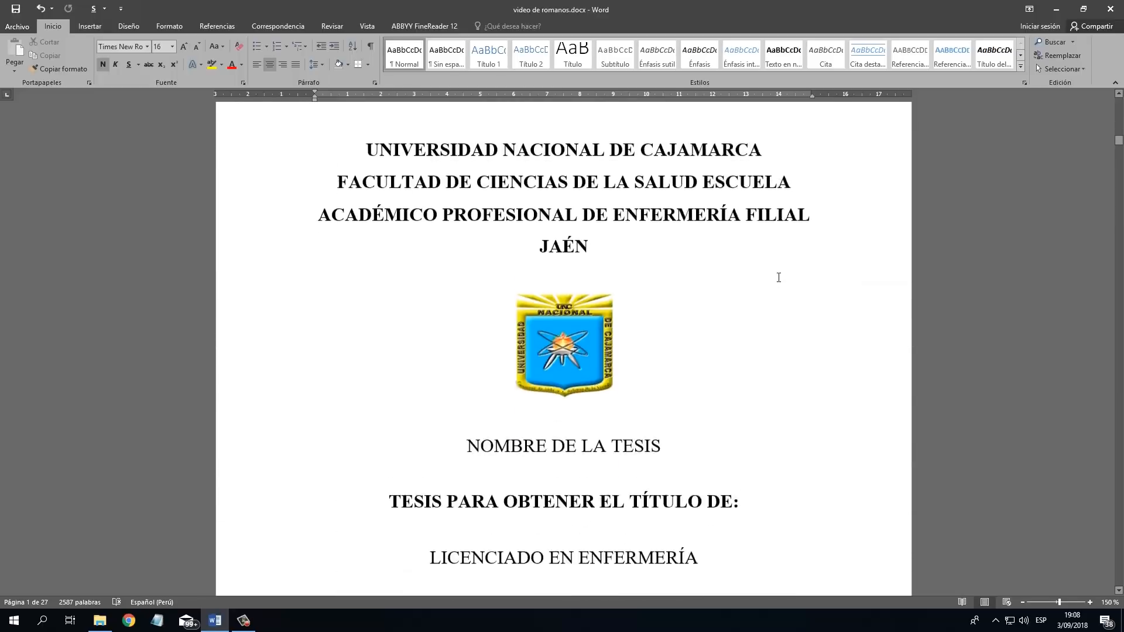
pyautogui.scroll(-20, 779, 278)
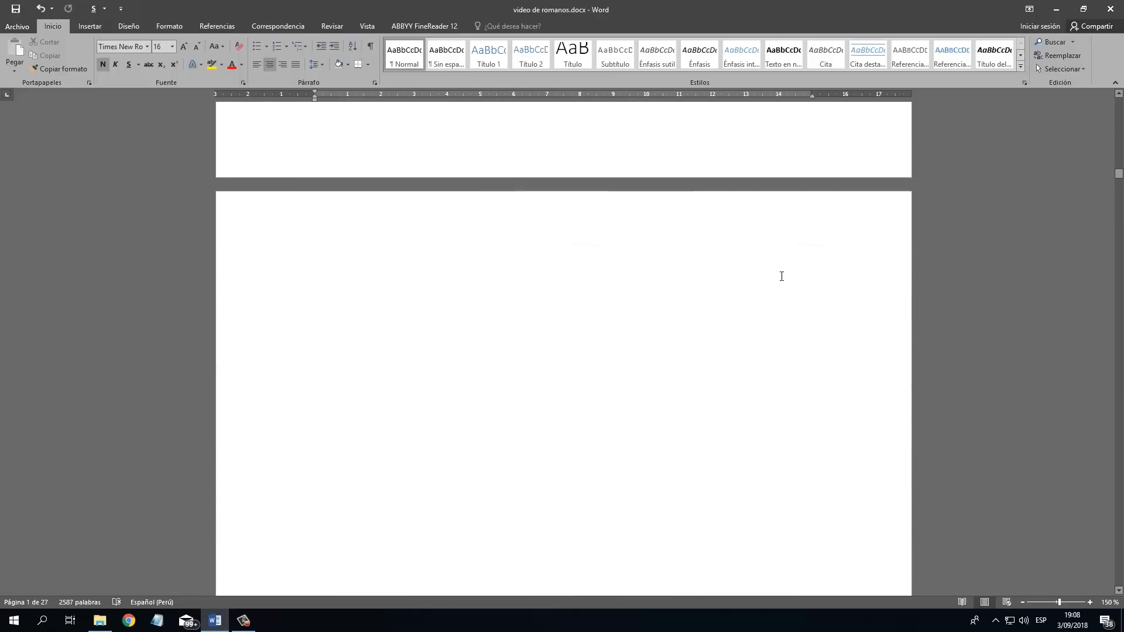
pyautogui.scroll(-20, 781, 277)
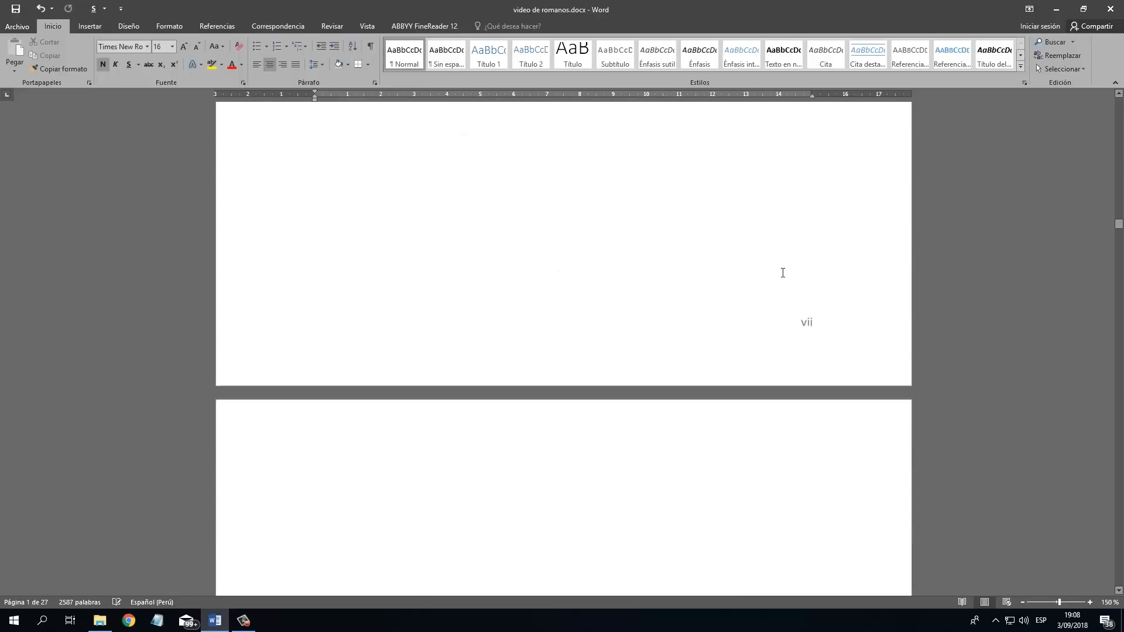
pyautogui.scroll(-4, 782, 273)
pyautogui.scroll(6, 783, 273)
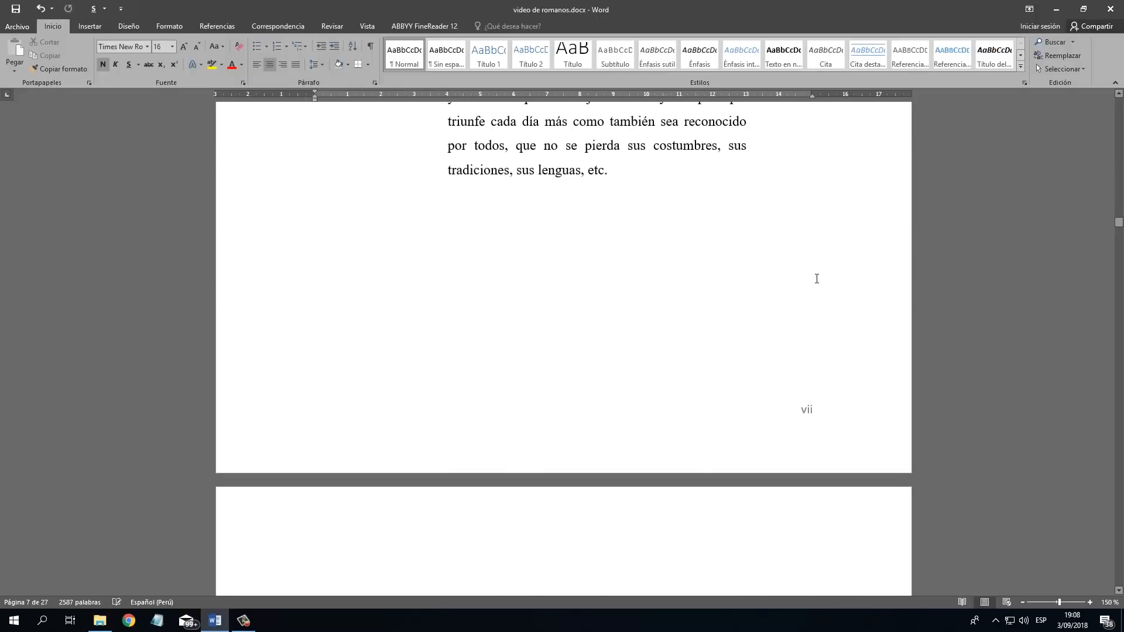
pyautogui.scroll(8, 816, 279)
pyautogui.scroll(-10, 817, 279)
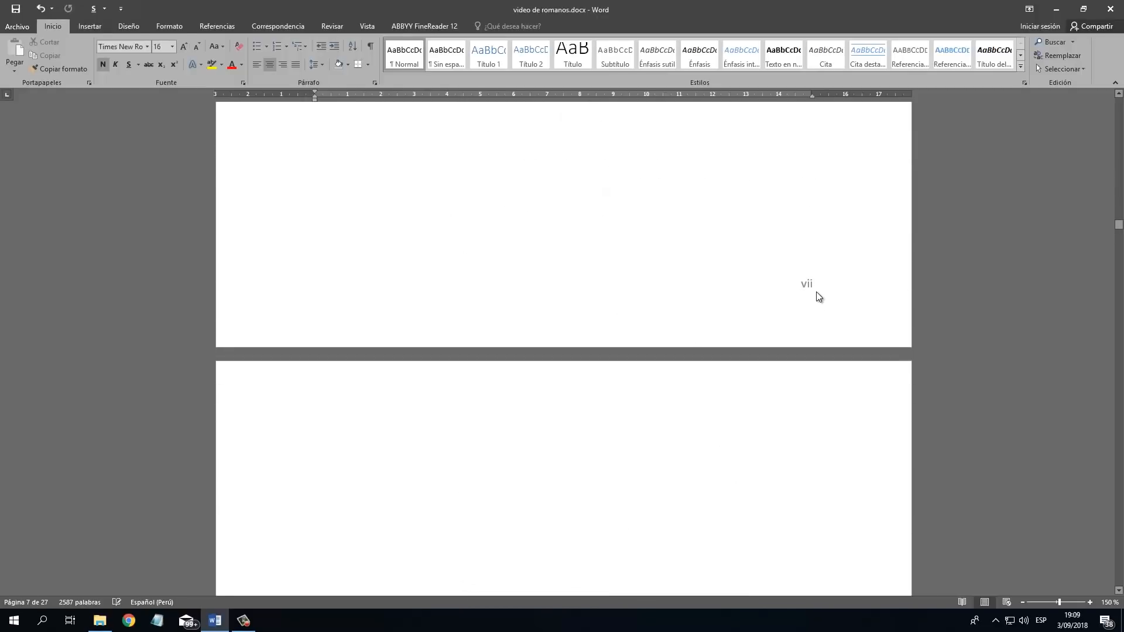
pyautogui.click(818, 298)
pyautogui.scroll(-5, 818, 298)
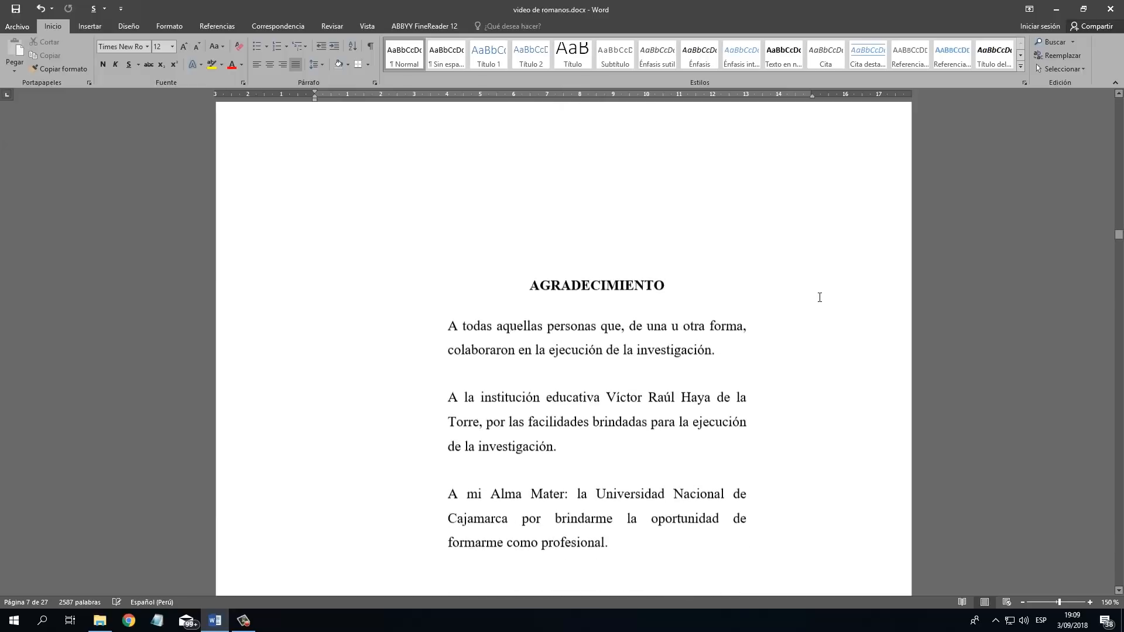
# Update the entire ÍNDICE table of contents, refreshing both its entries and page numbers.
pyautogui.scroll(-10, 818, 304)
pyautogui.click(578, 282)
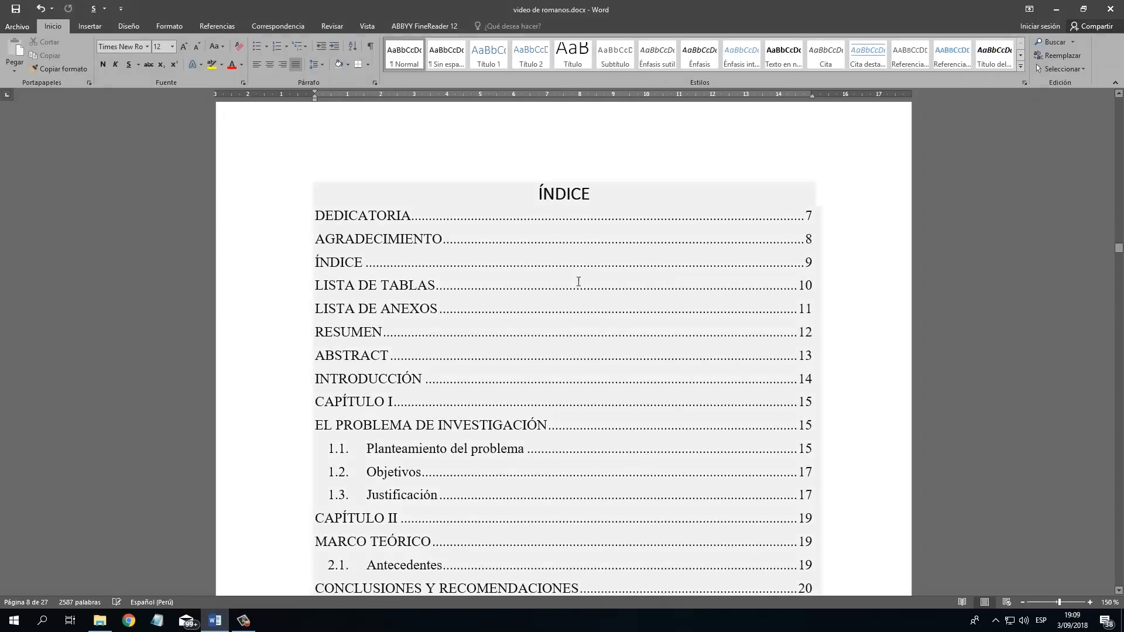
pyautogui.click(579, 282)
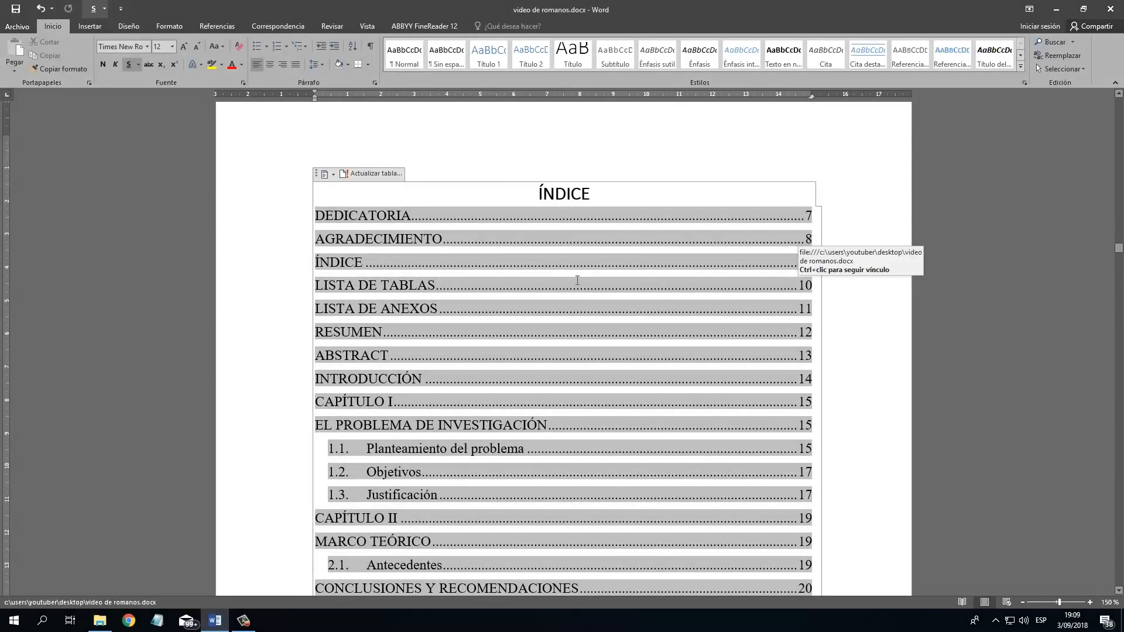
pyautogui.scroll(1, 476, 266)
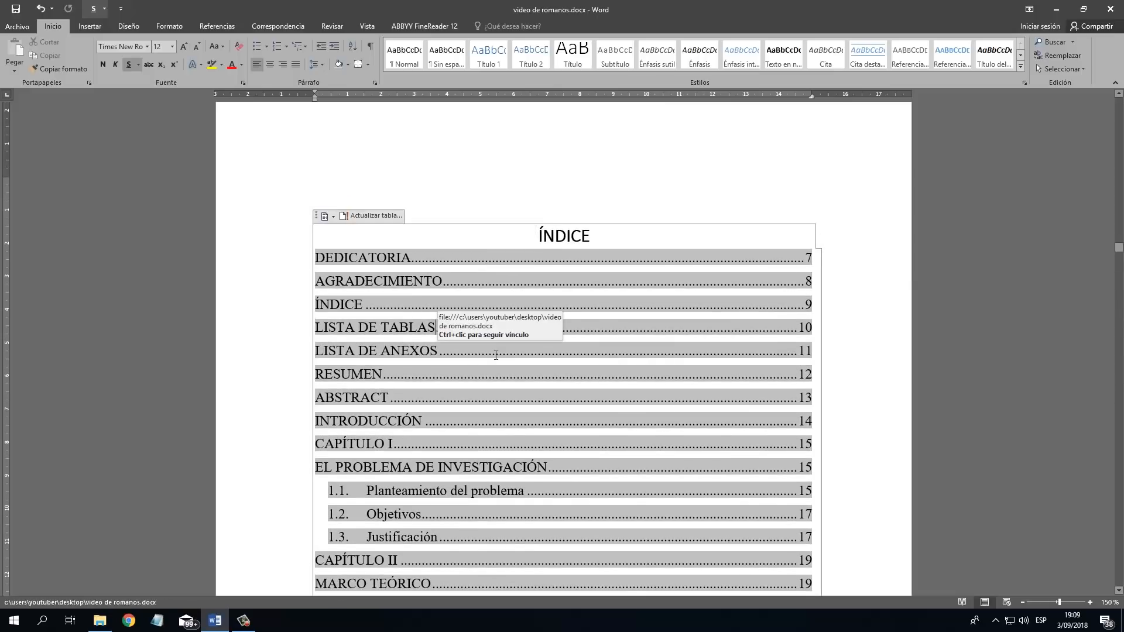
pyautogui.click(377, 216)
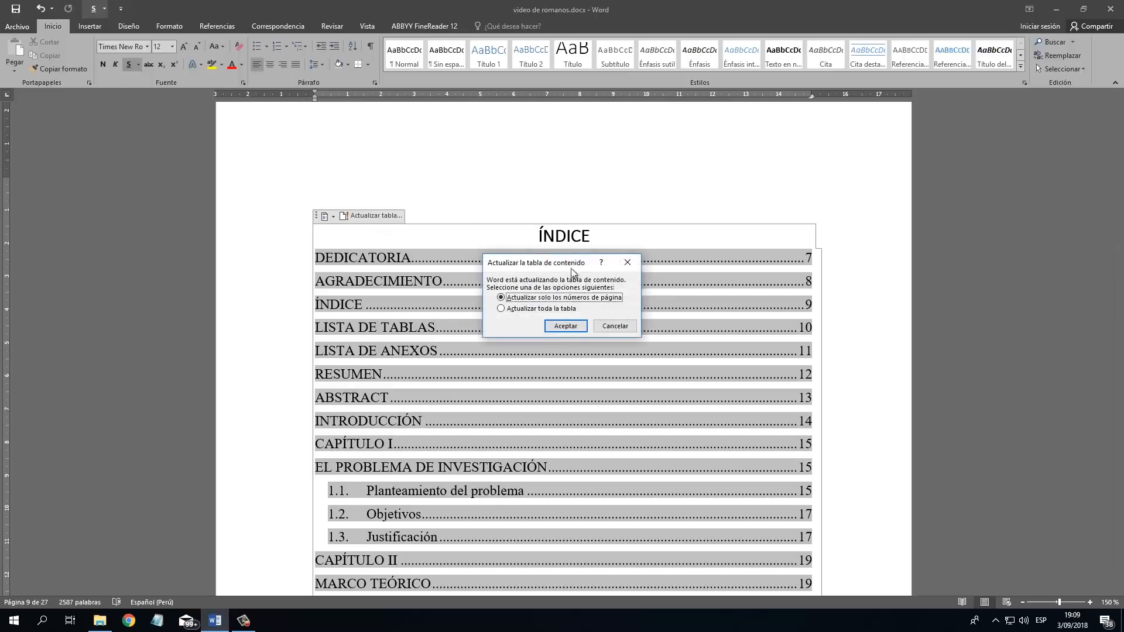
pyautogui.click(523, 310)
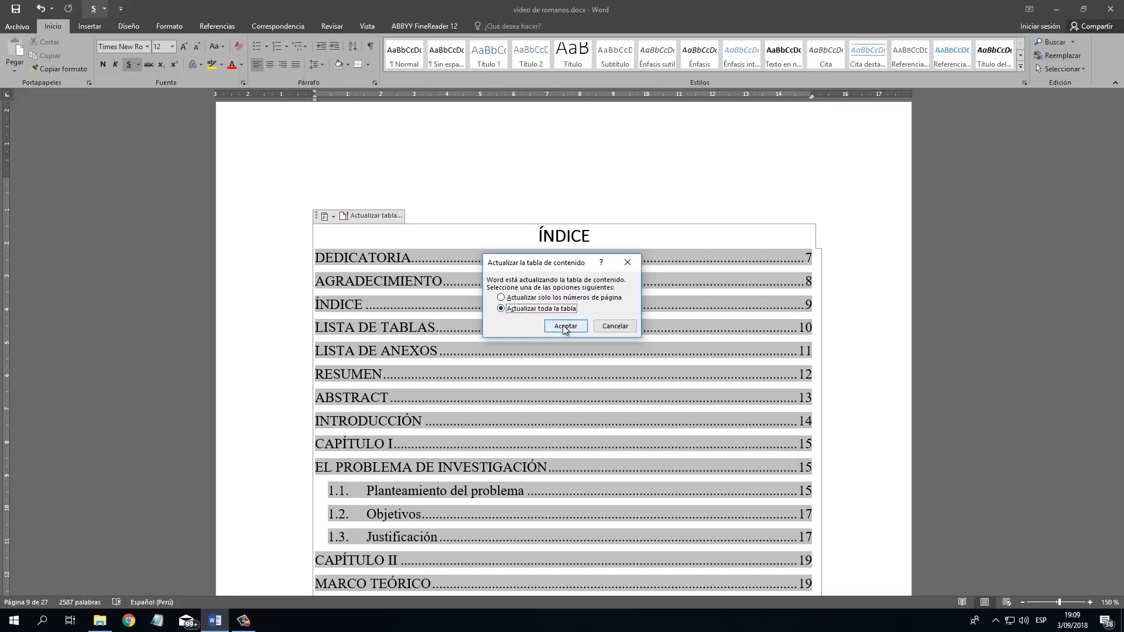
pyautogui.click(565, 326)
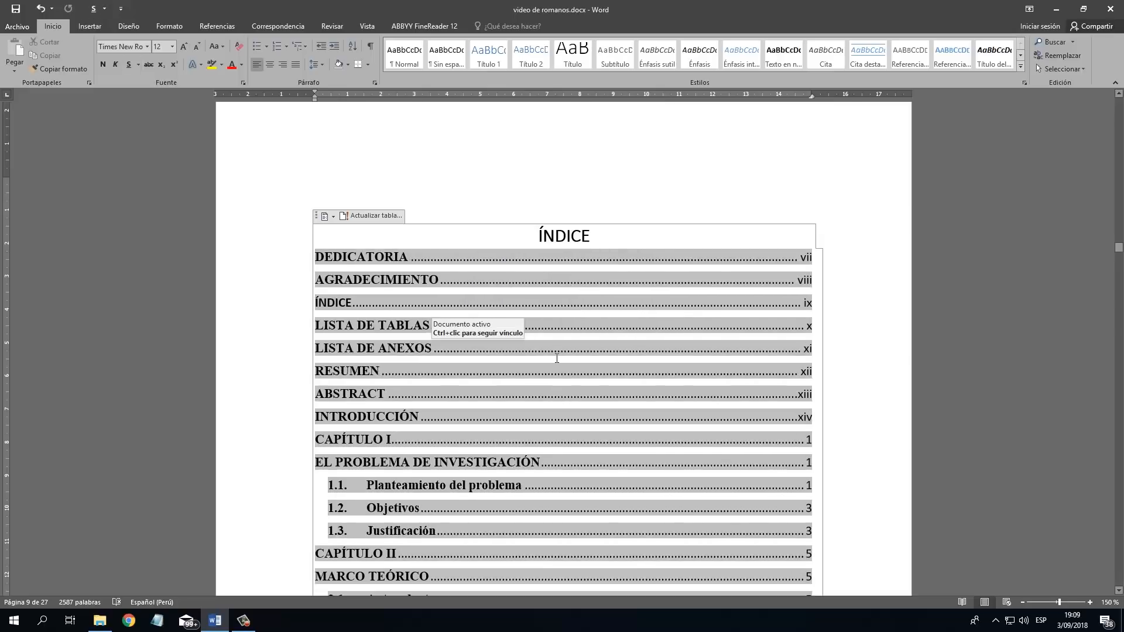
# Examine the updated ÍNDICE entries and their page numbers through to the end of the table.
pyautogui.scroll(-2, 557, 356)
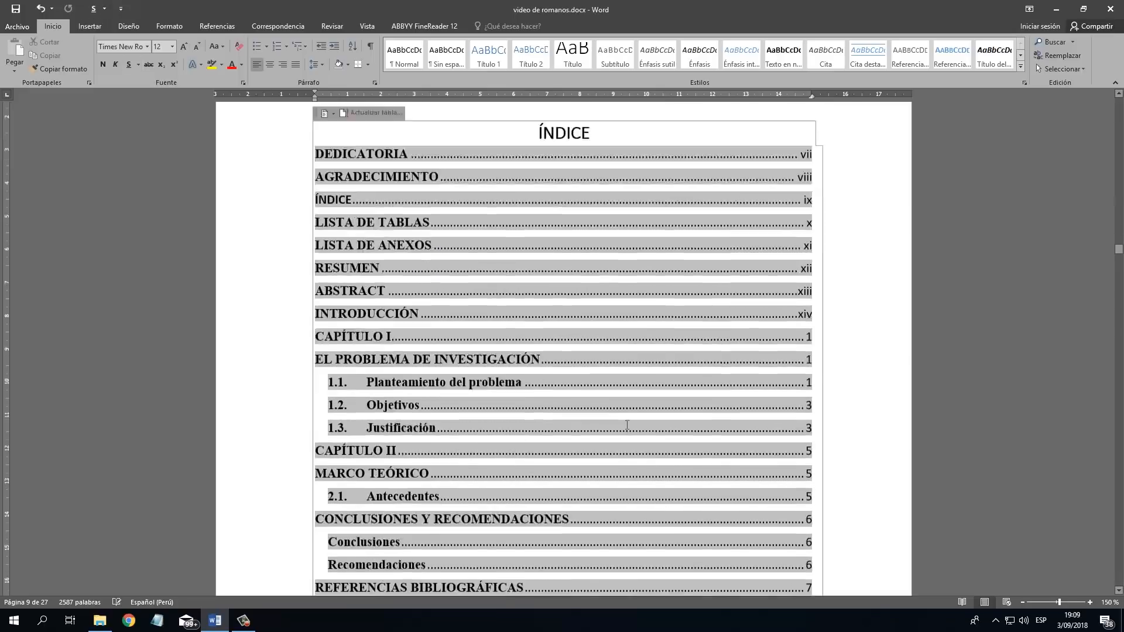
pyautogui.scroll(4, 568, 375)
pyautogui.scroll(-2, 580, 392)
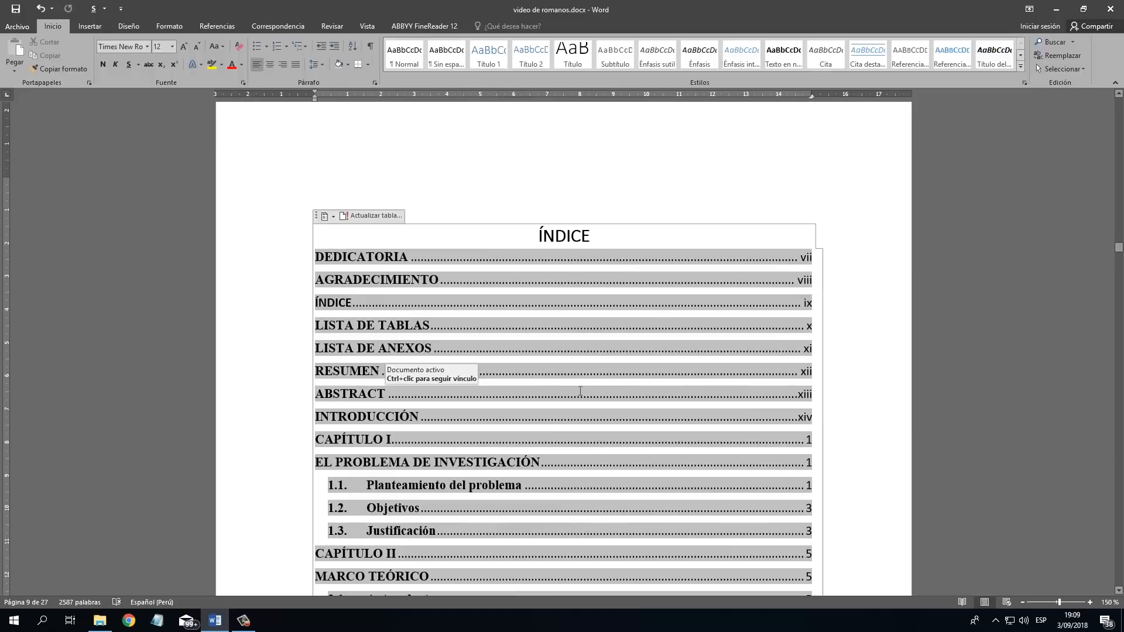
pyautogui.scroll(-15, 580, 389)
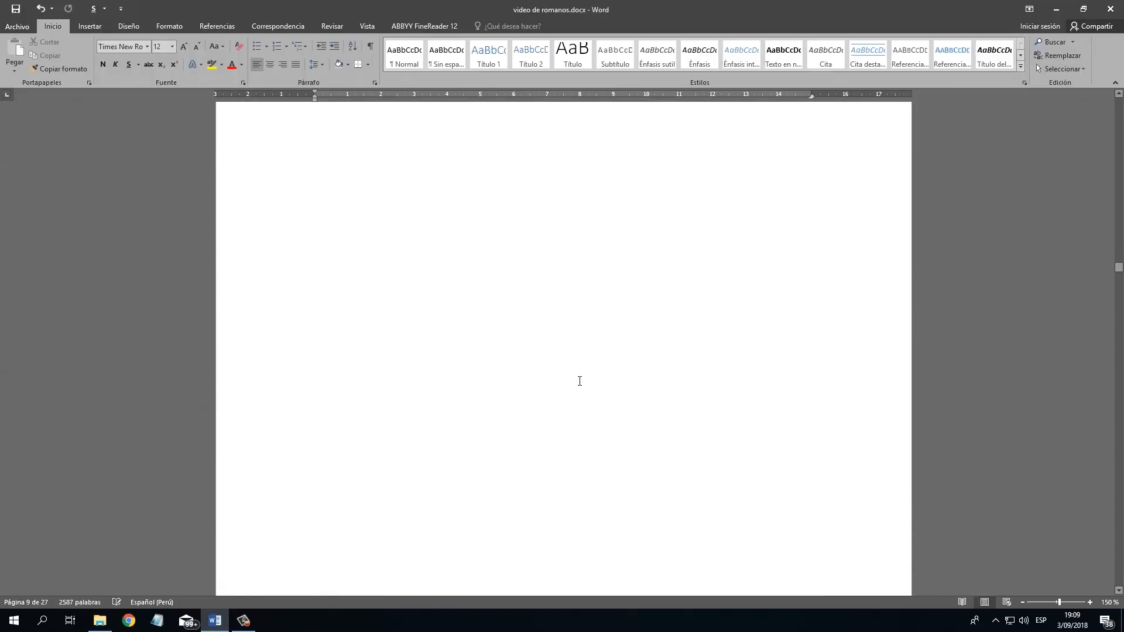